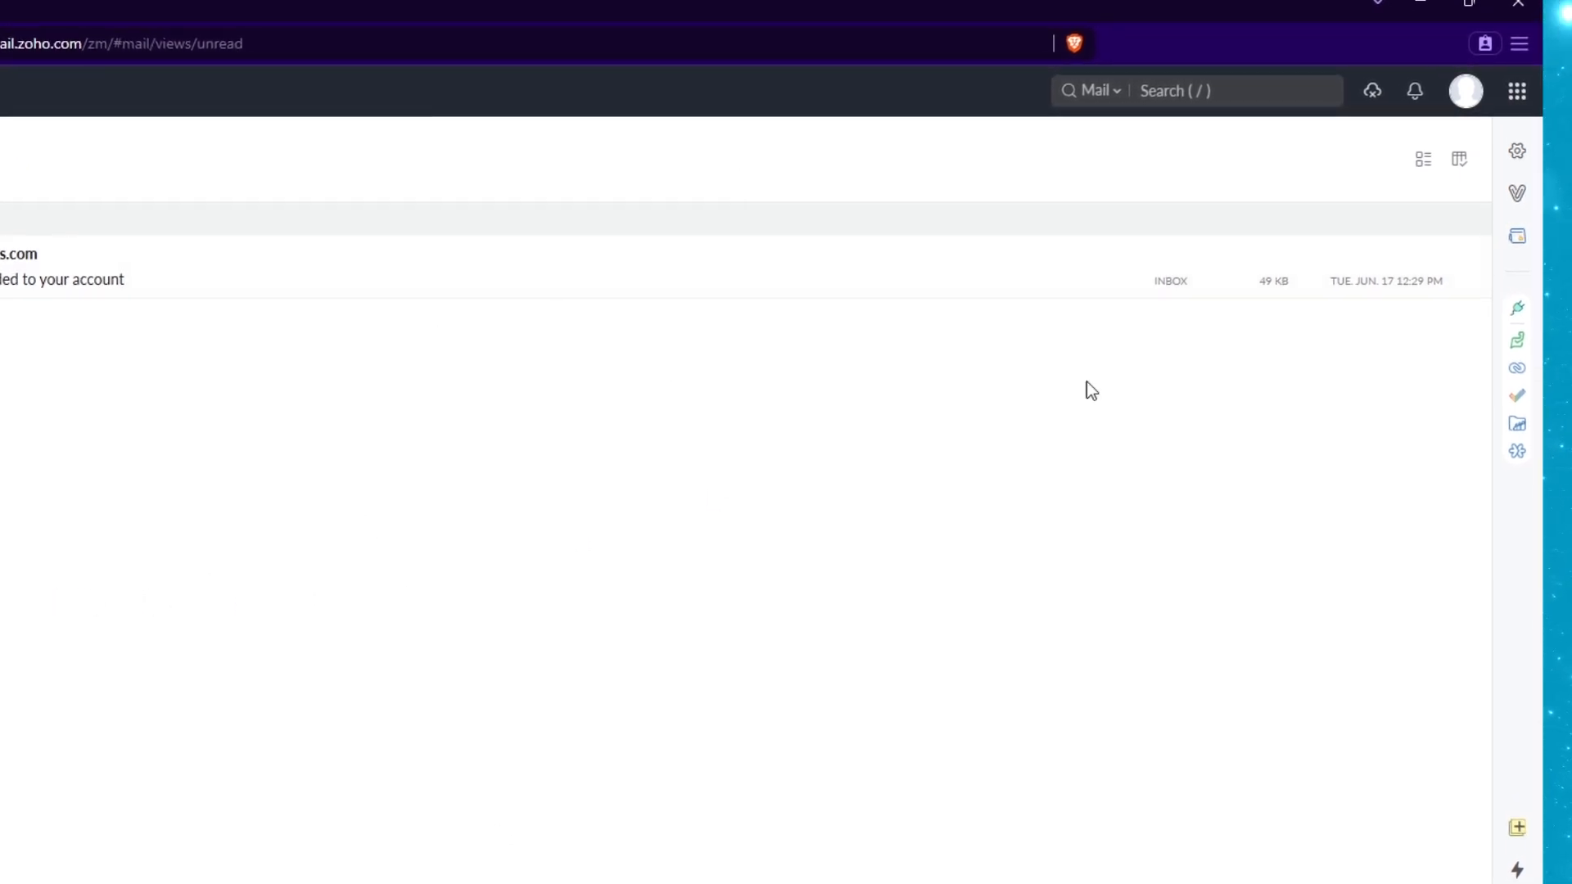
Open the Signature page from Zoho Mail Settings by searching 'signa'.
{"action": "left_click", "coordinate": [1512, 152]}
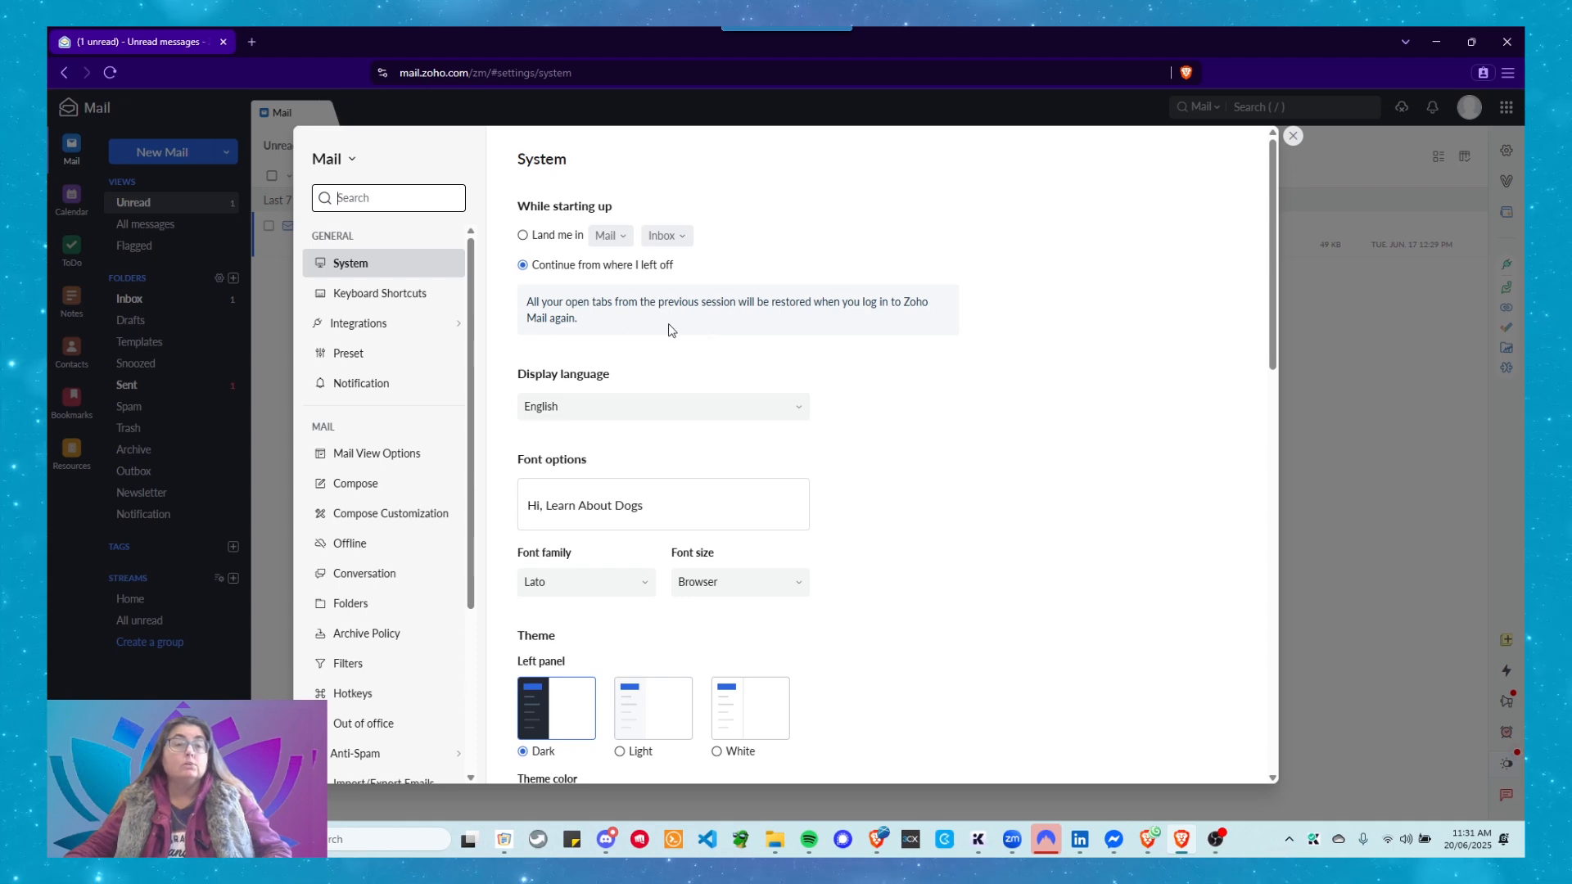
{"action": "scroll", "coordinate": [425, 270], "scroll_direction": "down", "scroll_amount": 5}
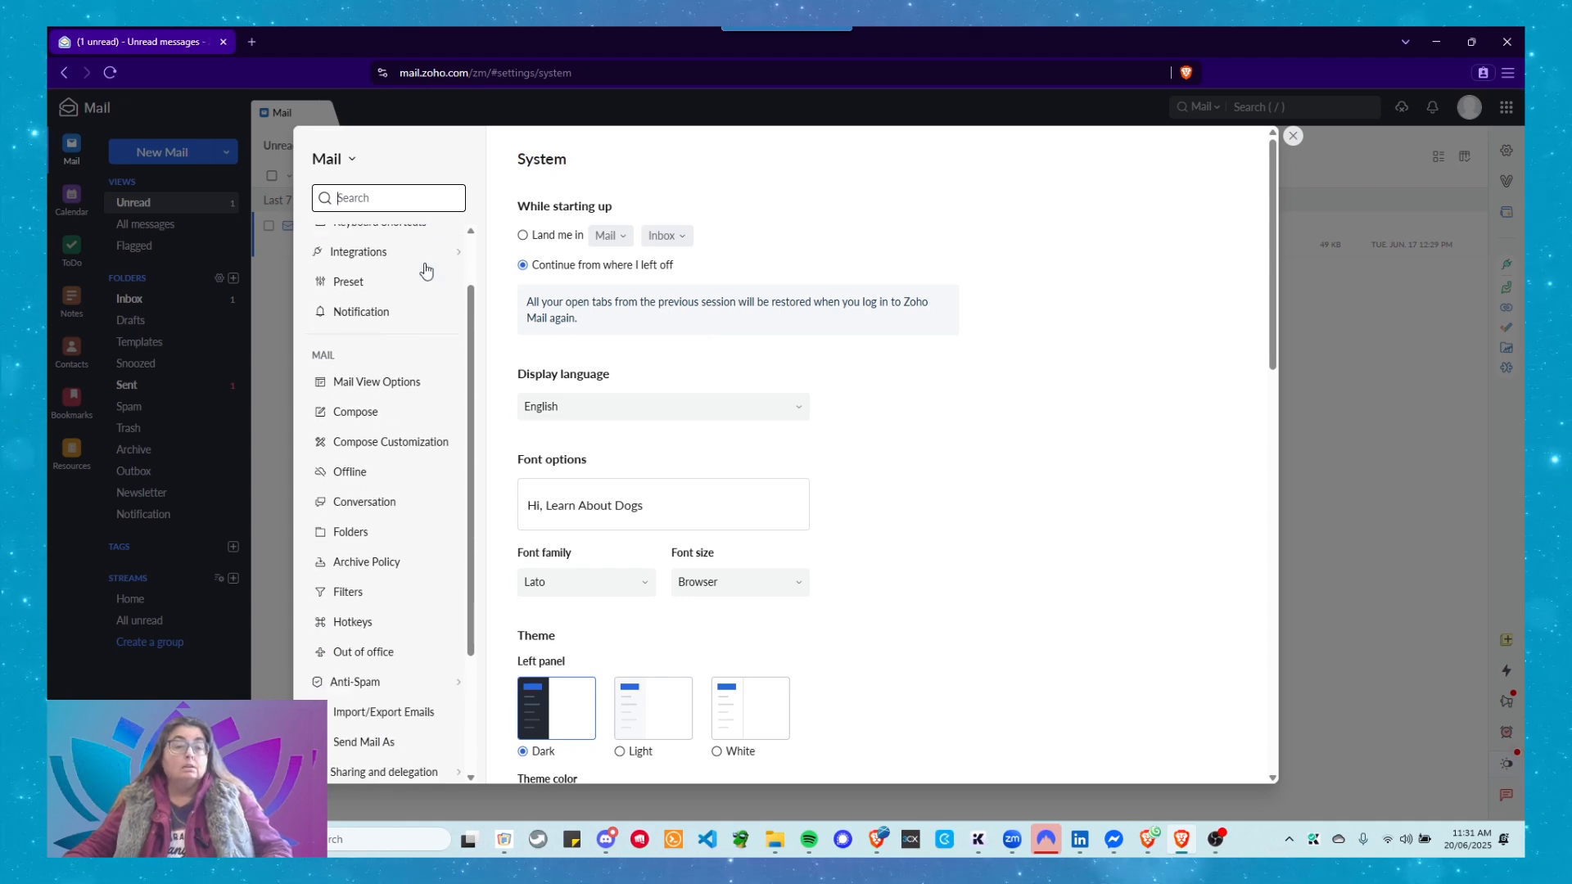
{"action": "scroll", "coordinate": [425, 270], "scroll_direction": "down", "scroll_amount": 1}
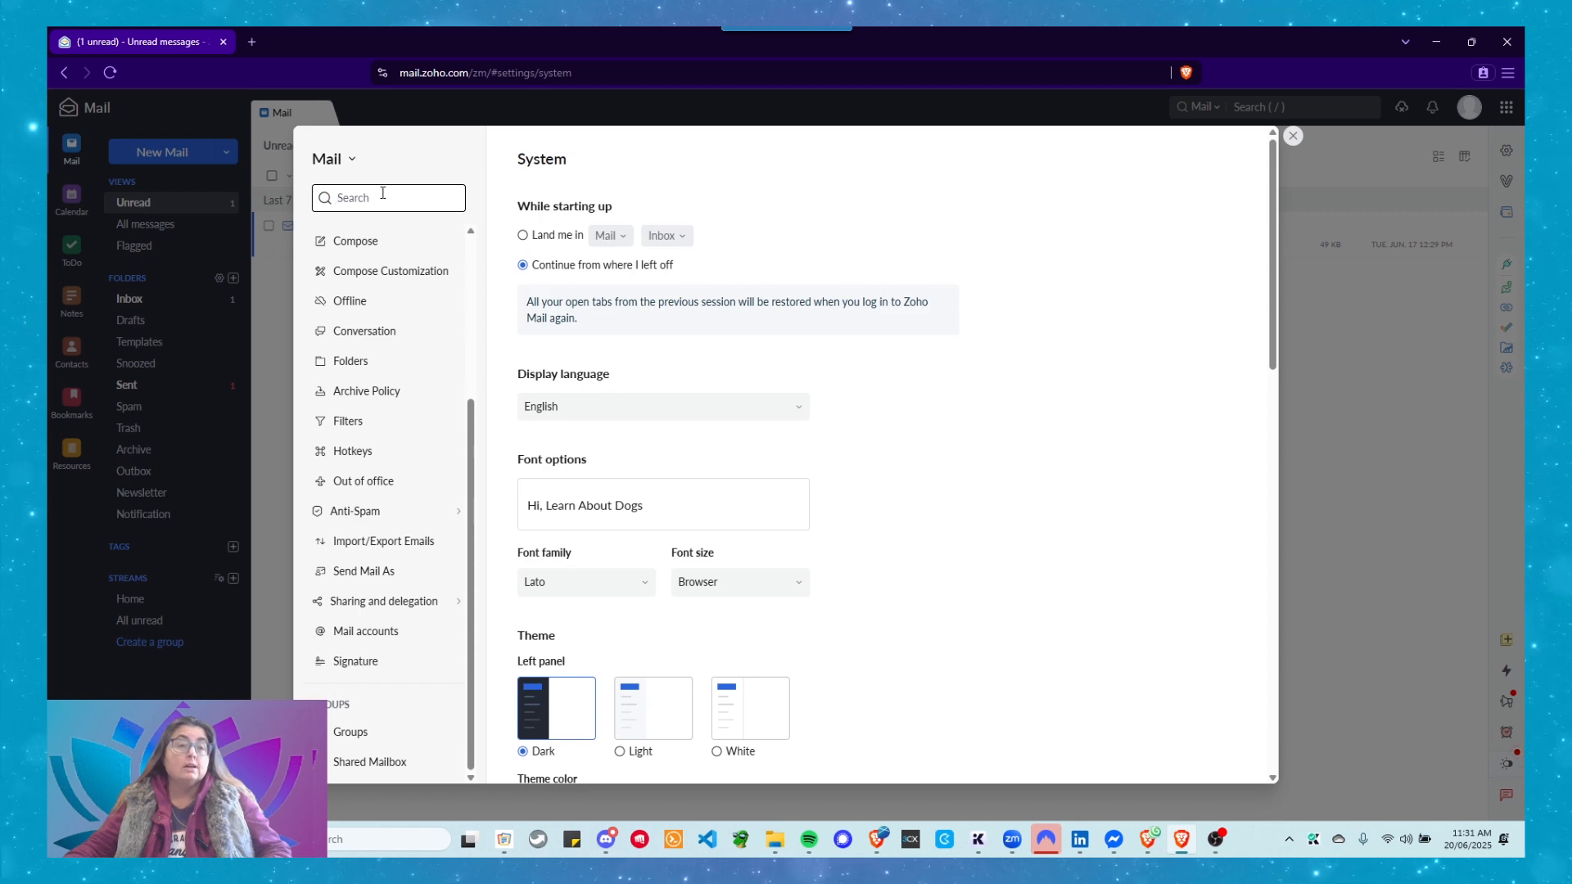
{"action": "type", "text": "s"}
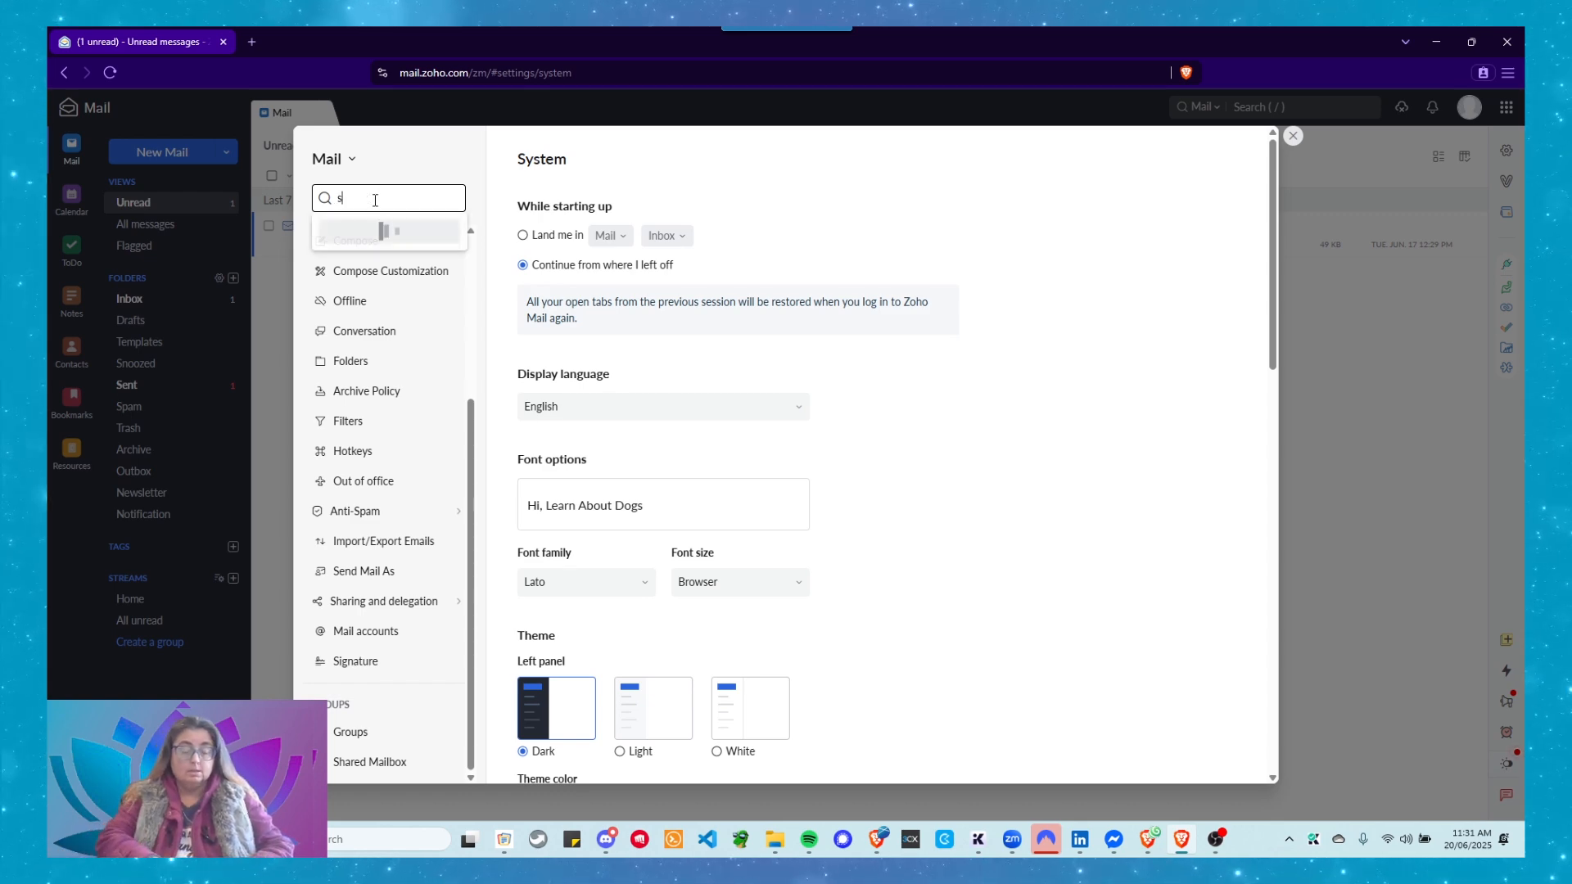
{"action": "type", "text": "igna"}
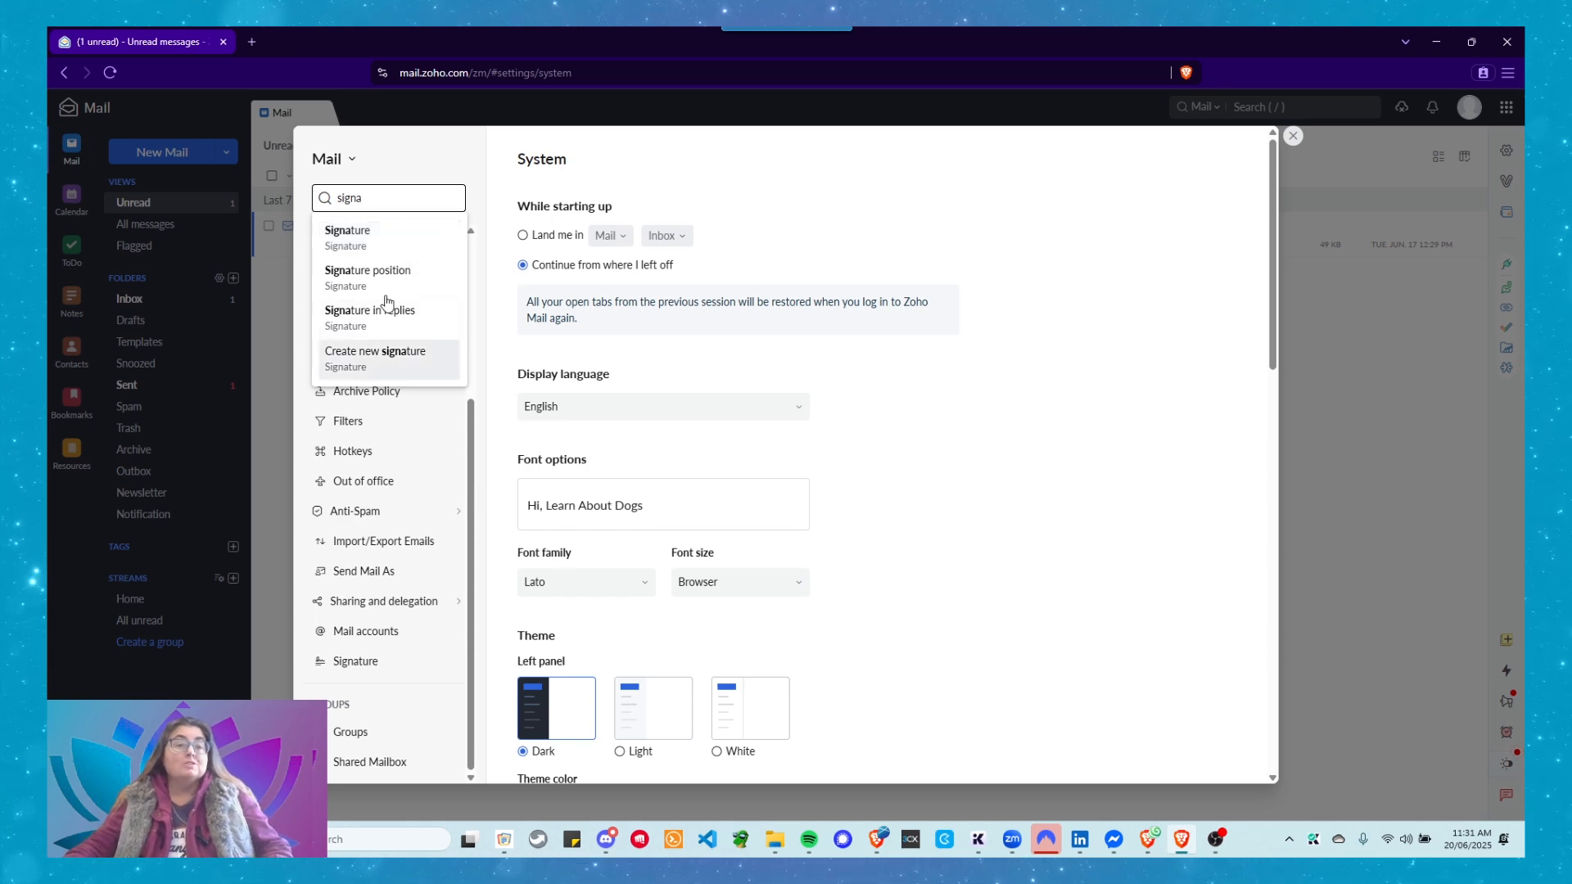
{"action": "left_click", "coordinate": [368, 245]}
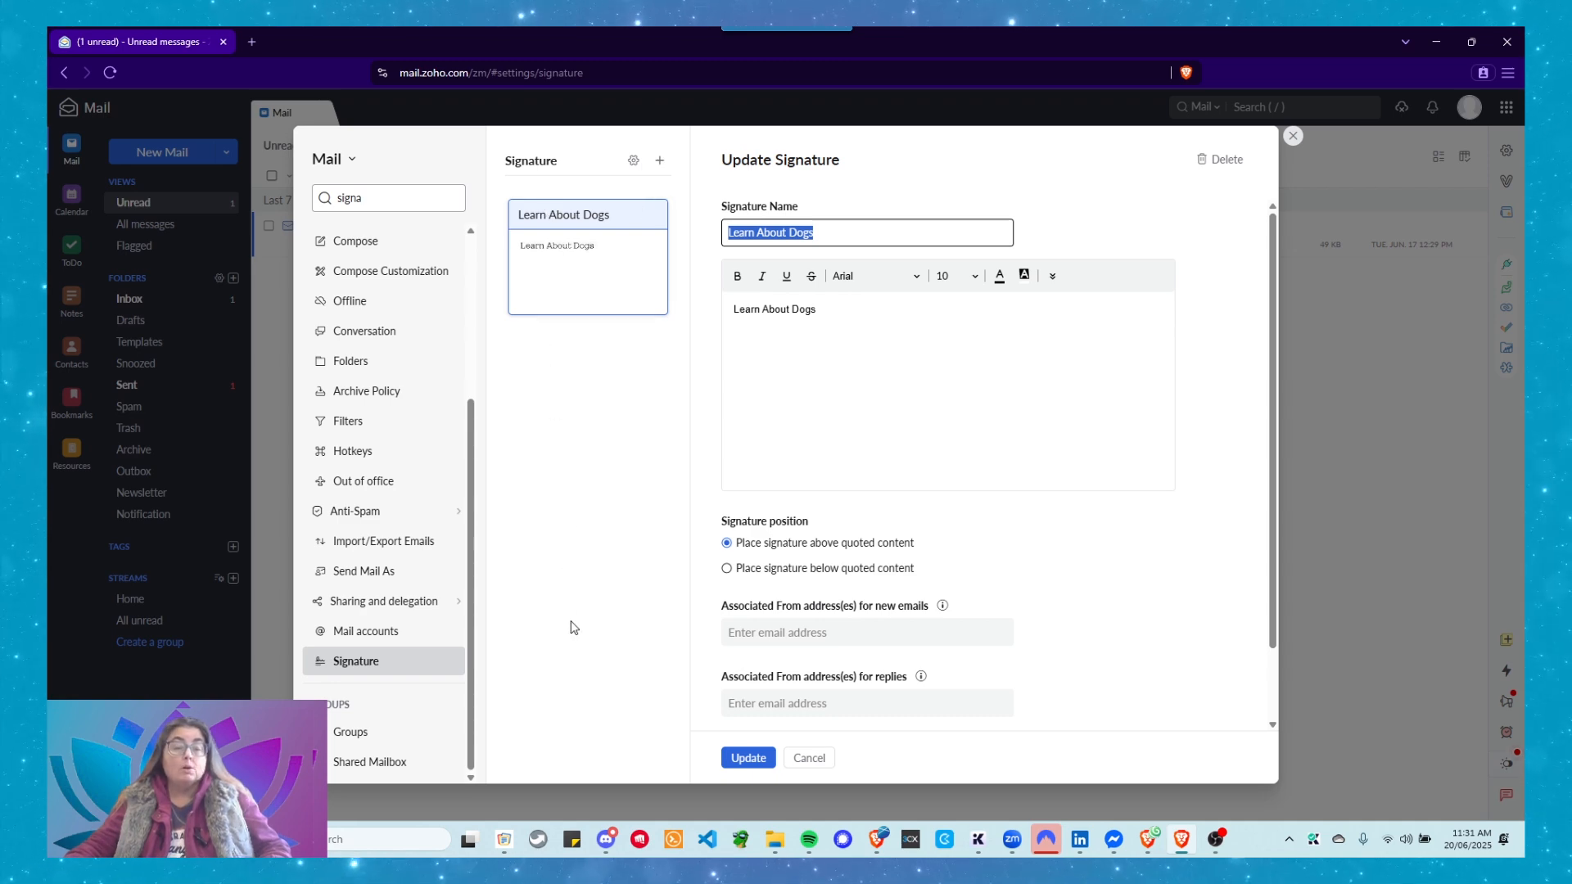
{"action": "left_click", "coordinate": [632, 162]}
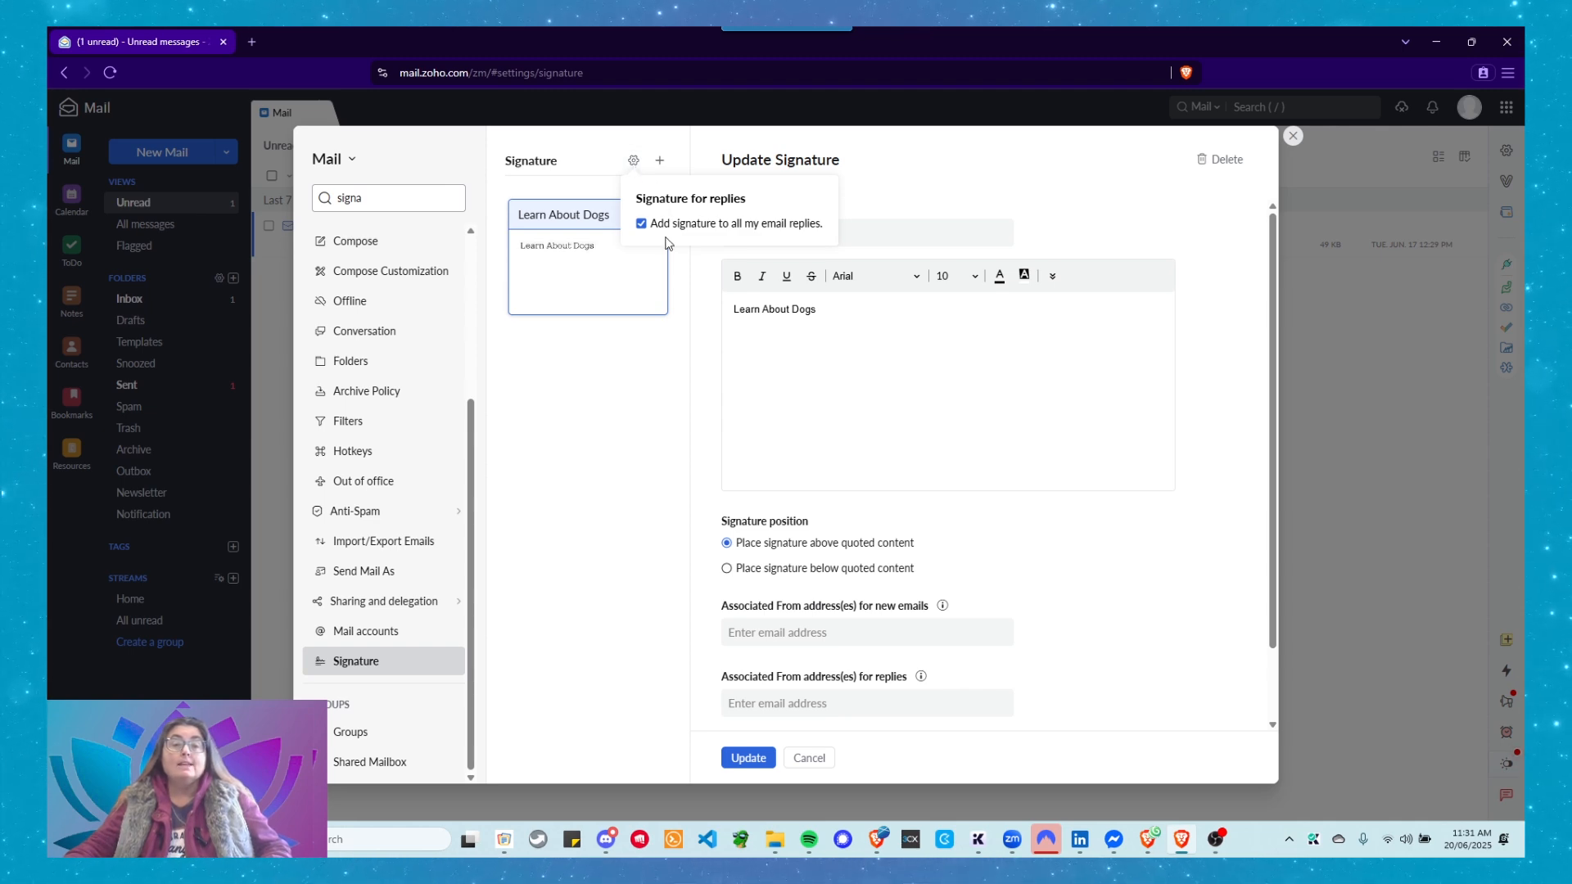
{"action": "left_click", "coordinate": [606, 401]}
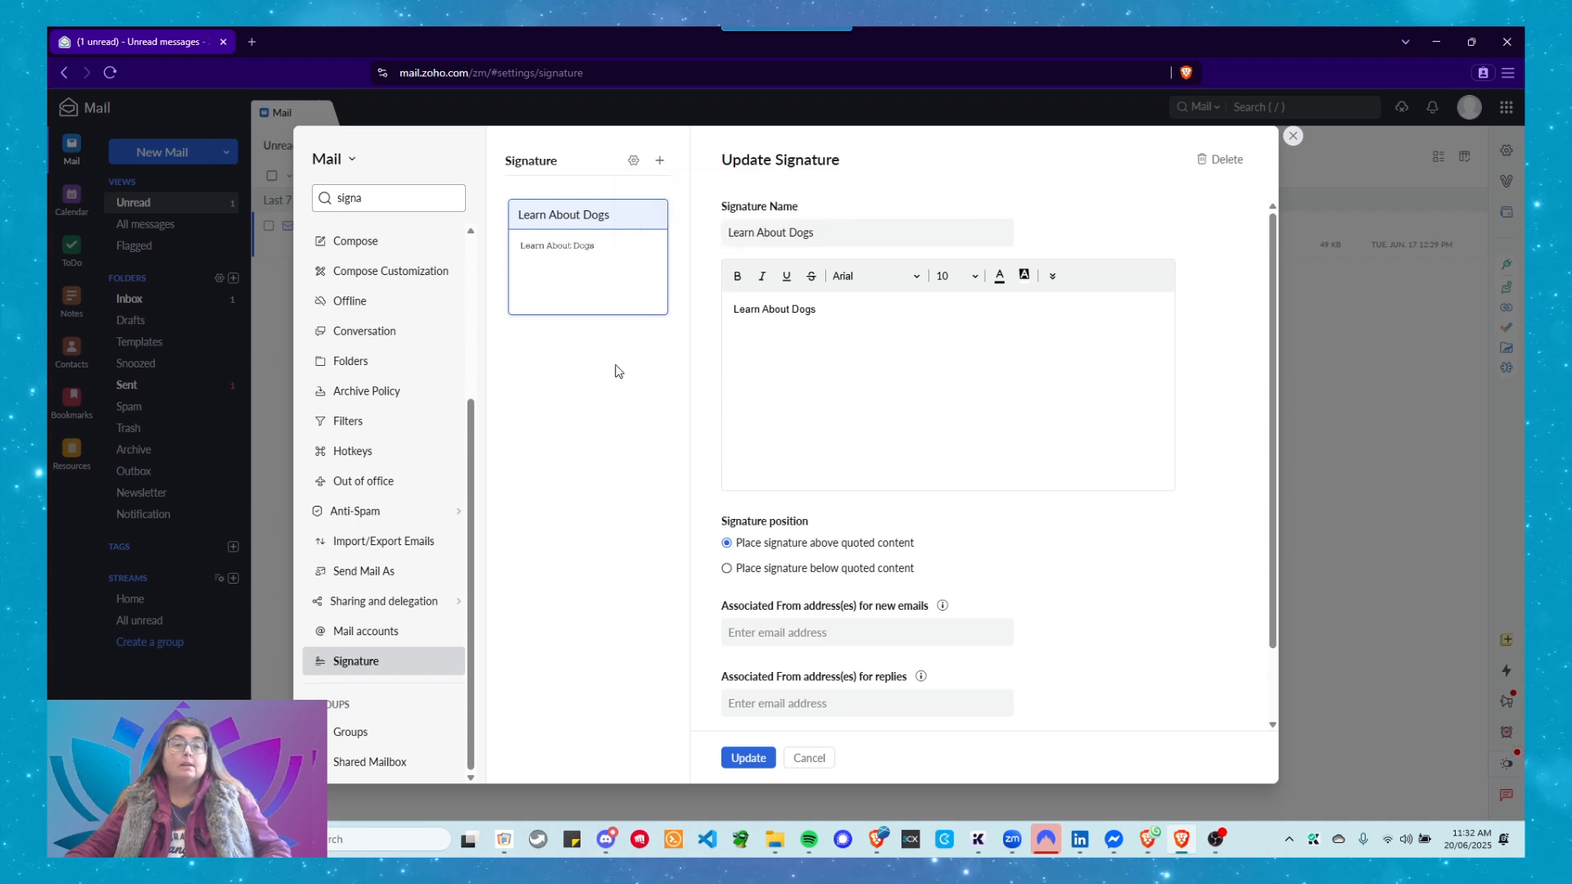
{"action": "left_click", "coordinate": [660, 162]}
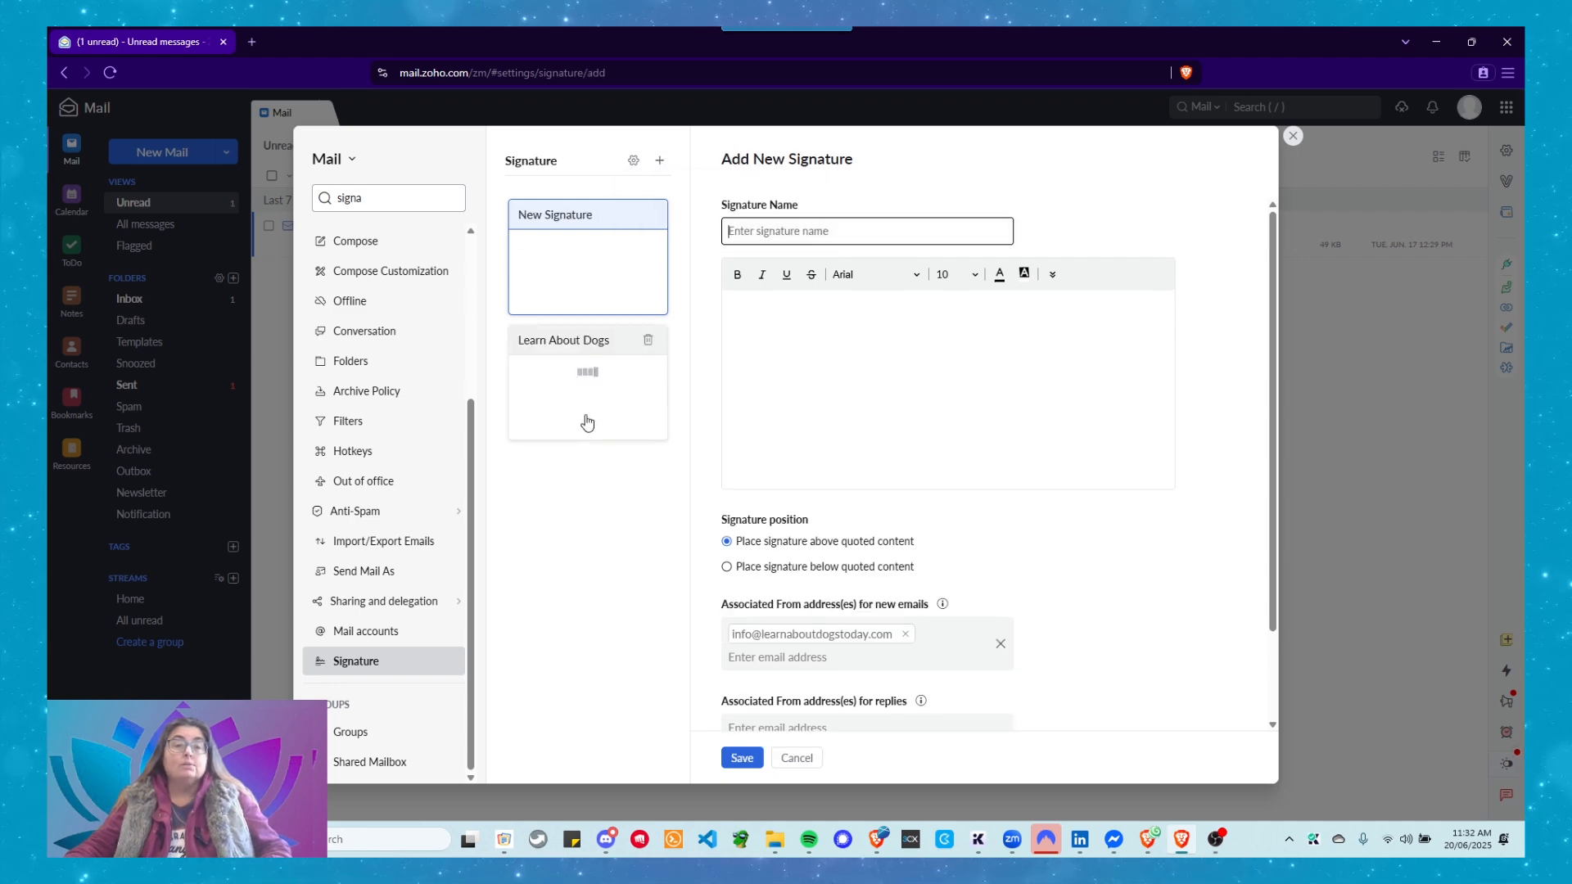
{"action": "left_click", "coordinate": [598, 228]}
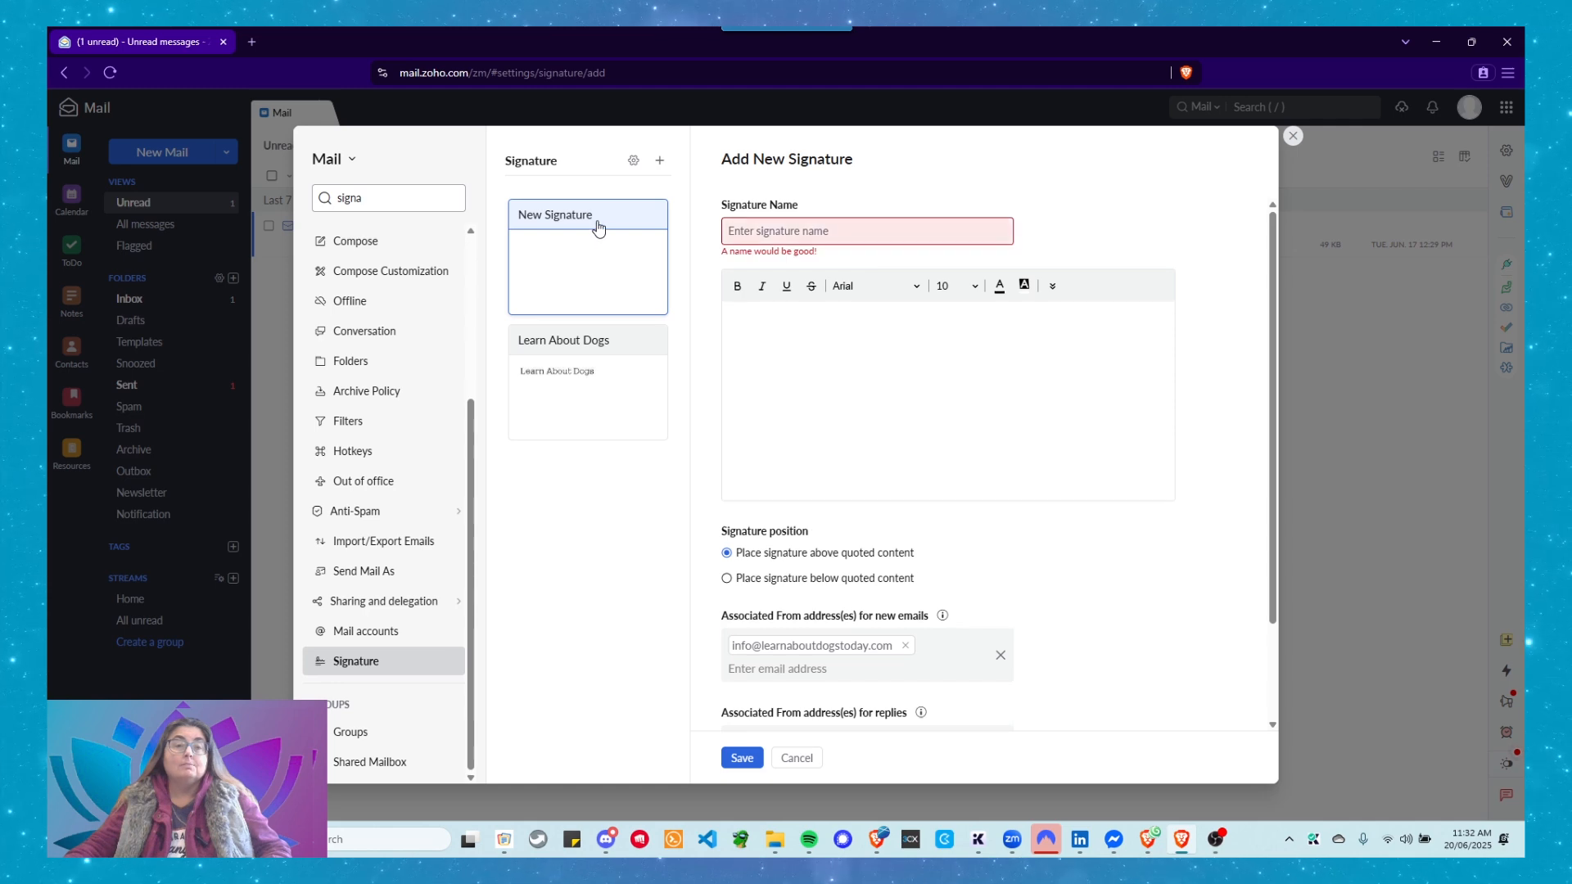
{"action": "left_click", "coordinate": [798, 757]}
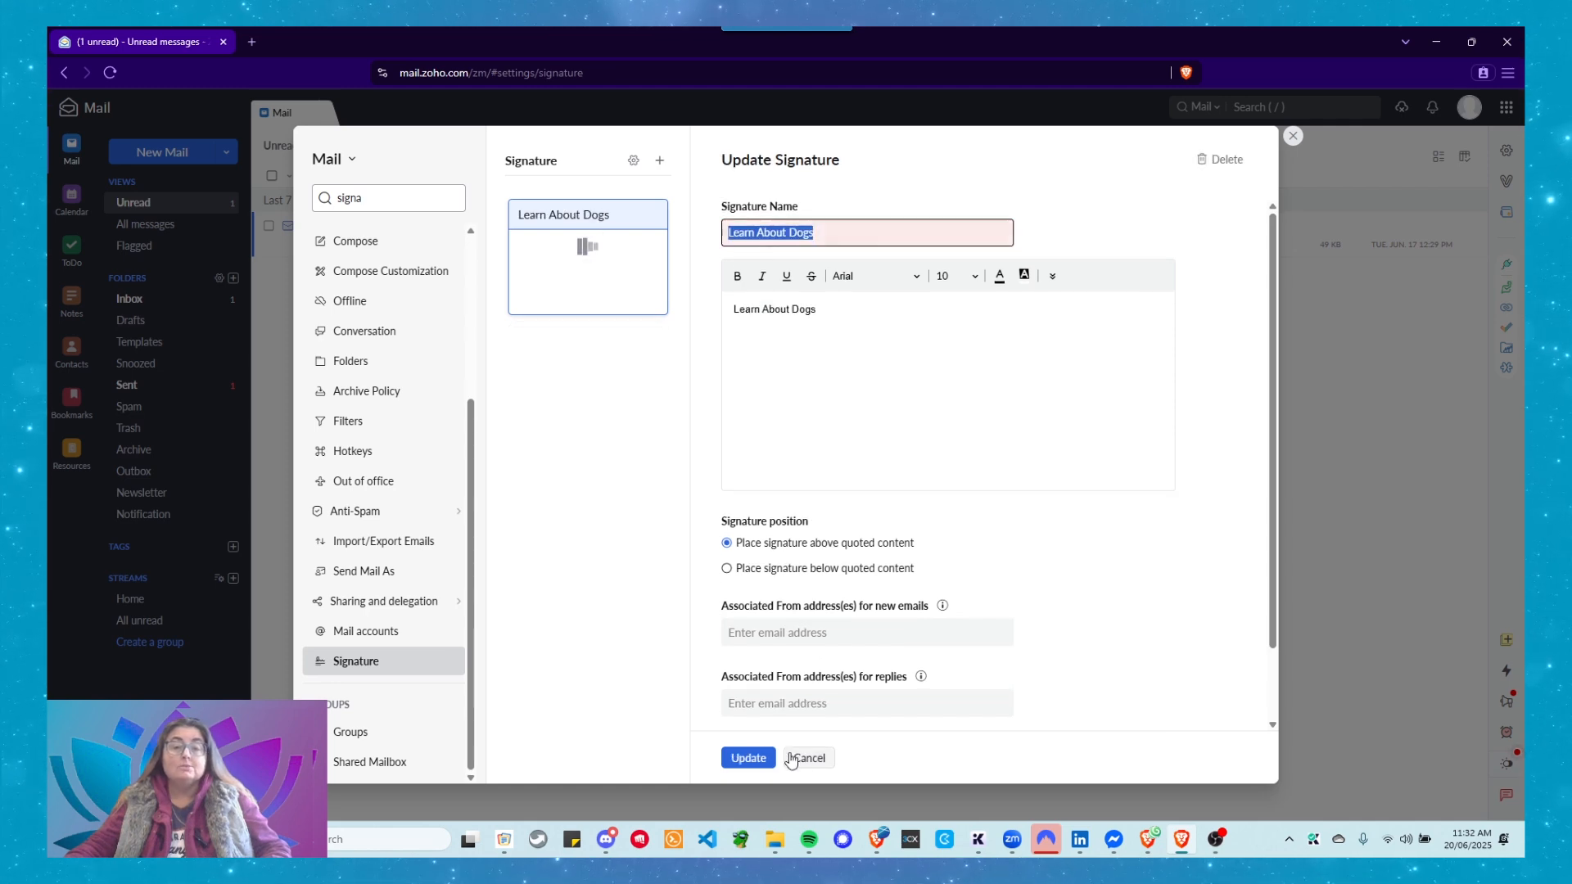
{"action": "left_click", "coordinate": [583, 275]}
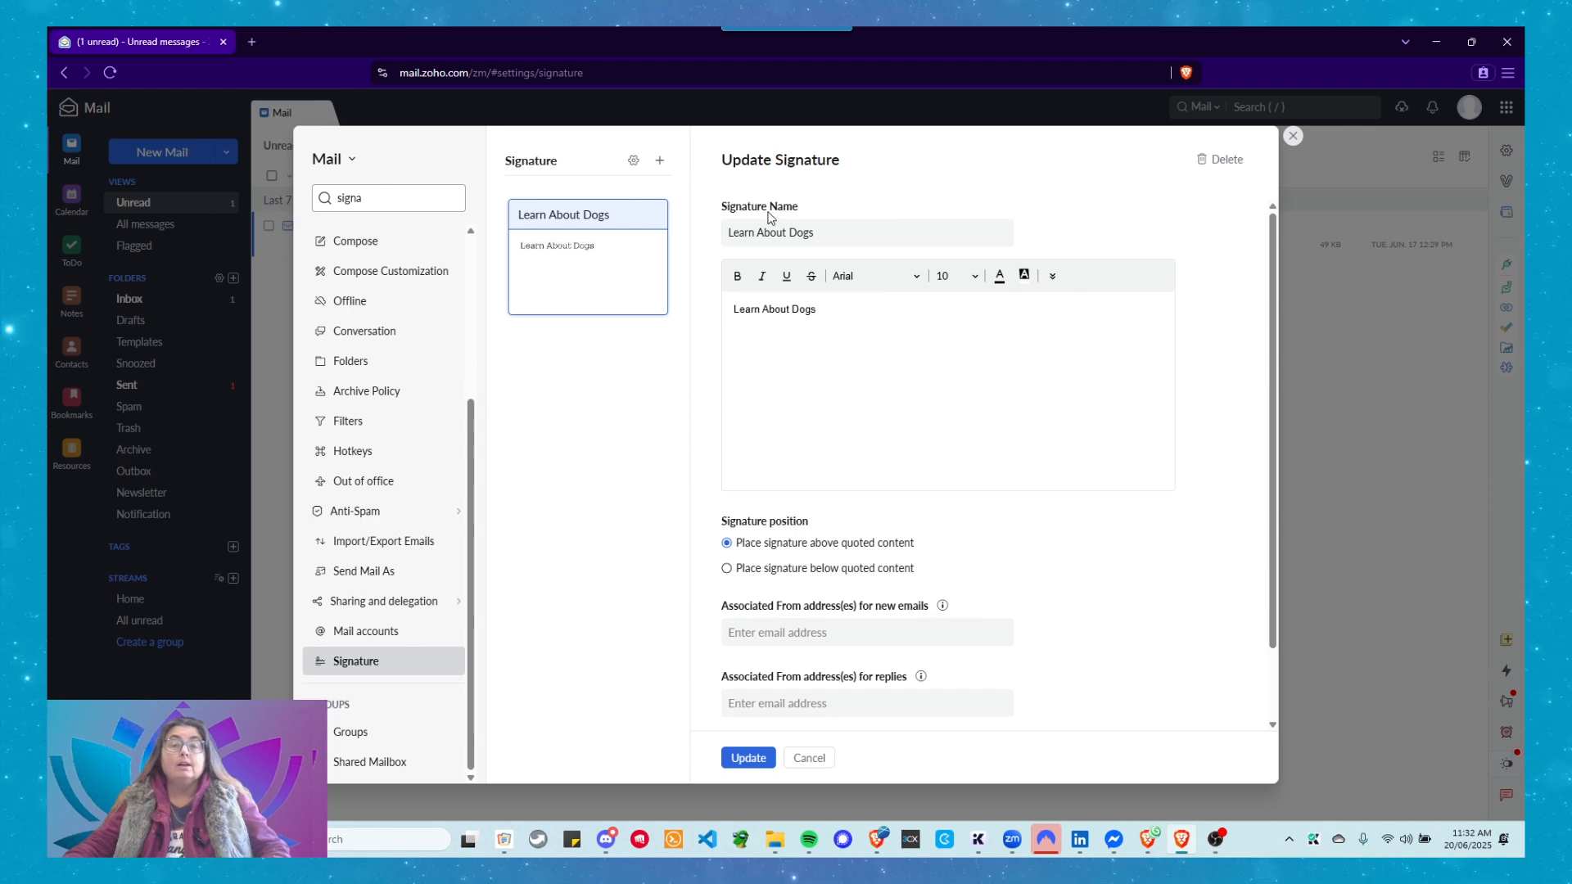
Rename the signature to 'Default Signature for all mail'.
{"action": "left_click", "coordinate": [823, 228]}
{"action": "left_click_drag", "start_coordinate": [835, 230], "coordinate": [726, 233]}
{"action": "type", "text": "Defau"}
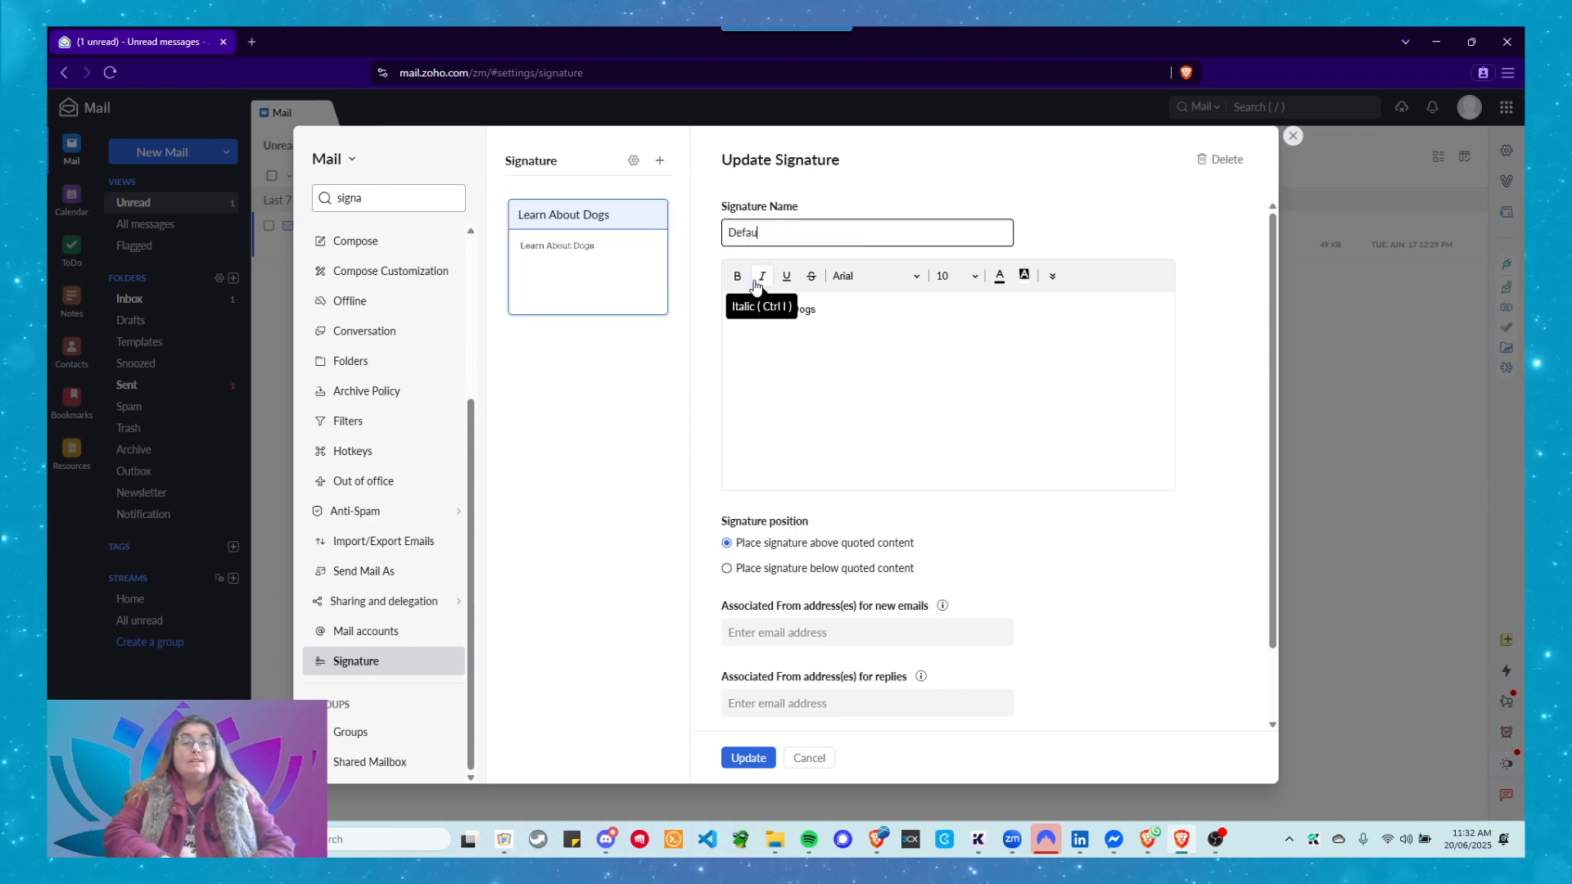
{"action": "type", "text": "lt Signature for all mail"}
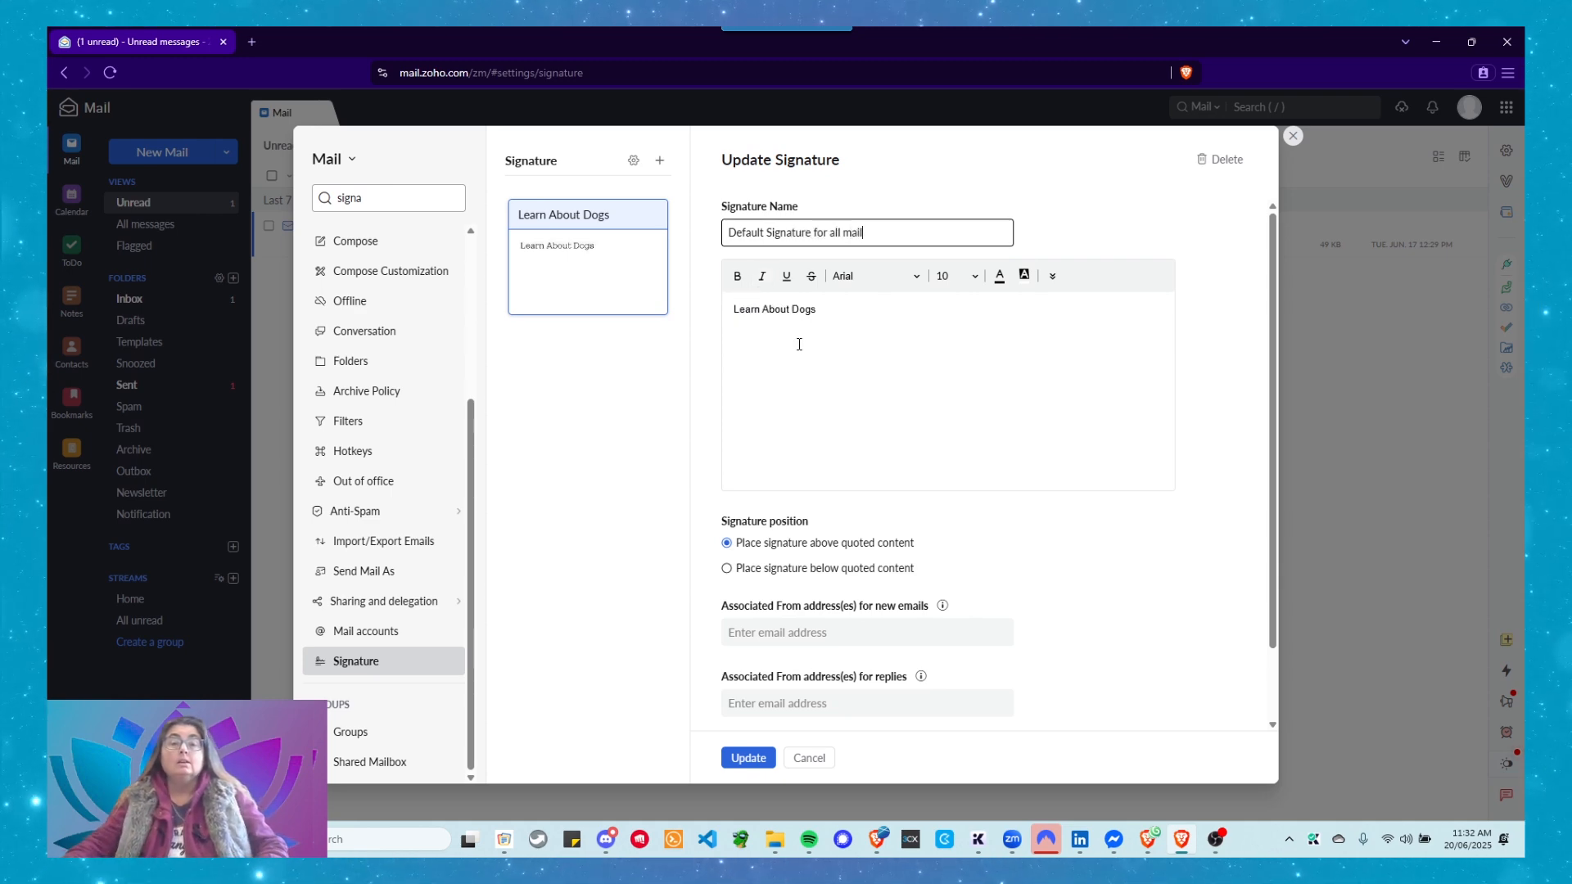
{"action": "left_click", "coordinate": [830, 317]}
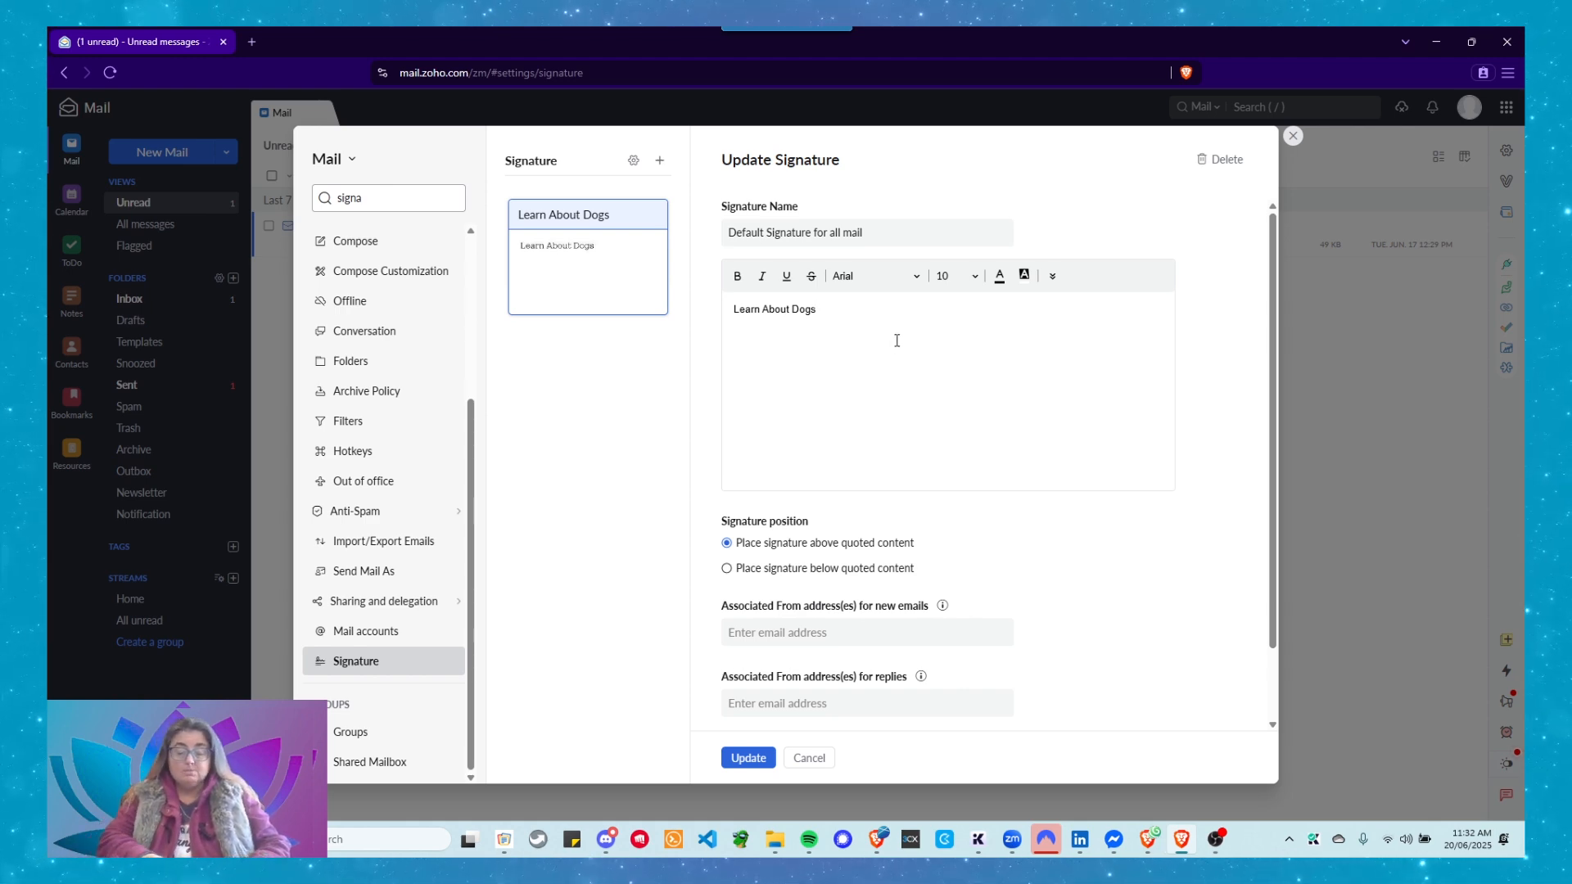
{"action": "type", "text": "e: "}
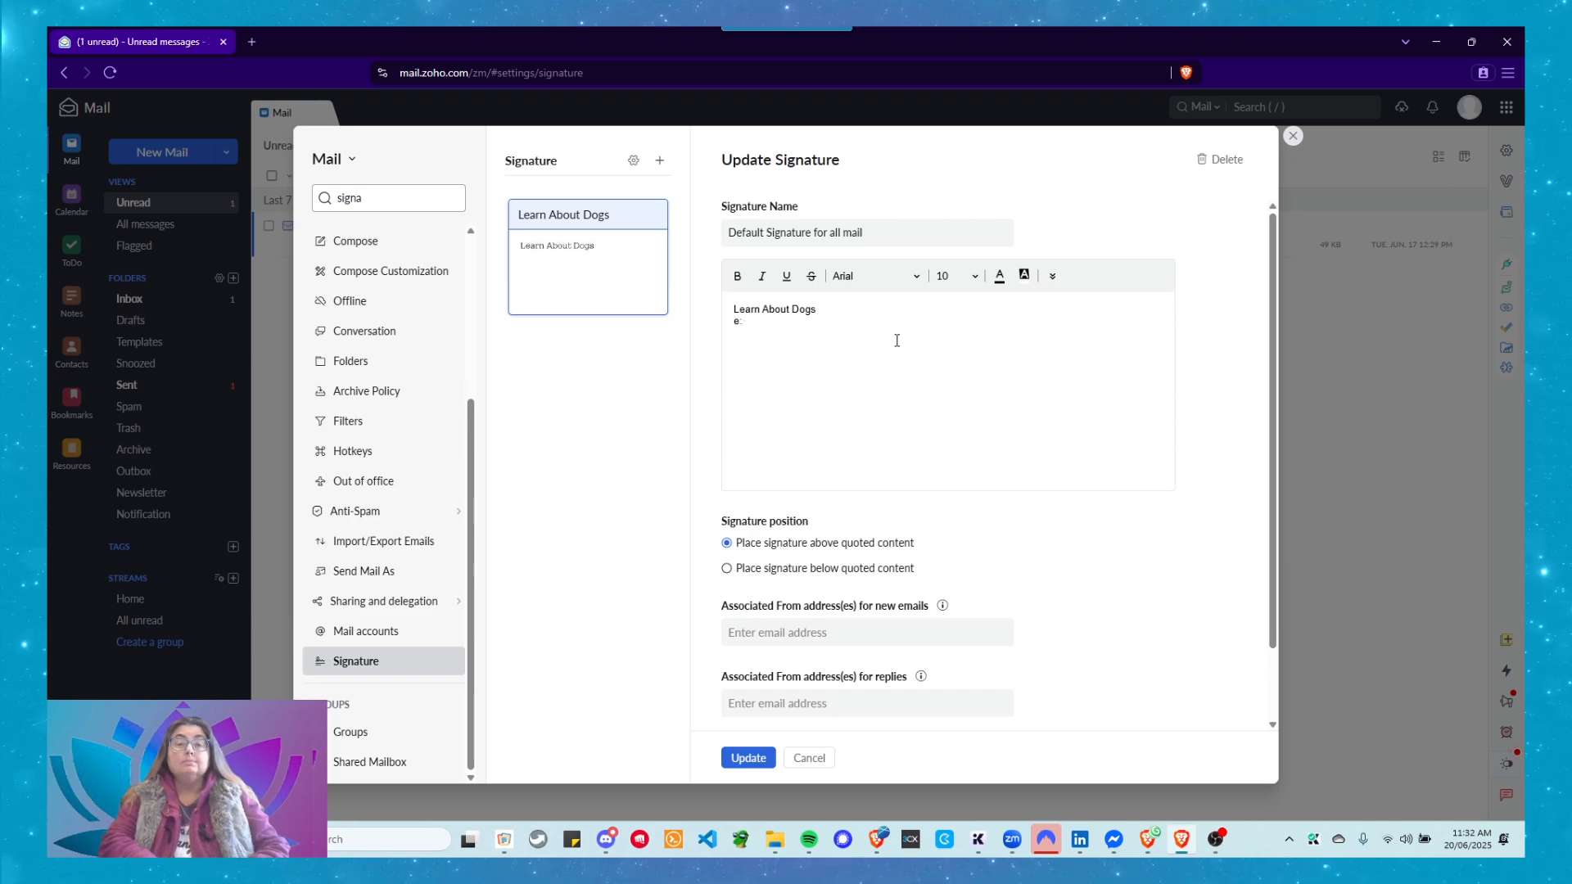
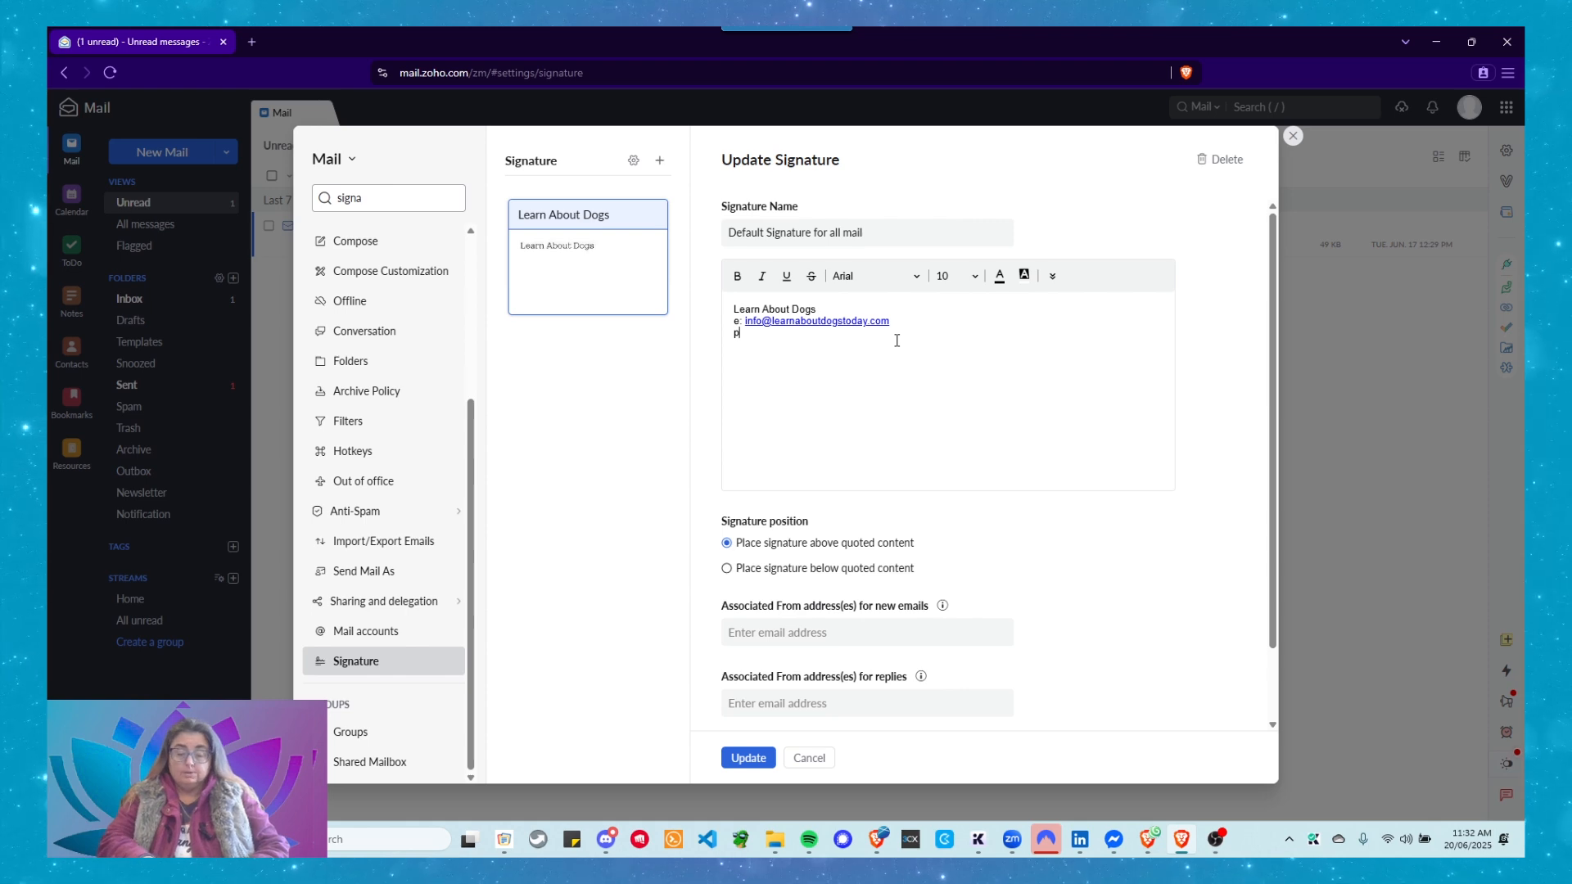
{"action": "type", "text": "1 555555555"}
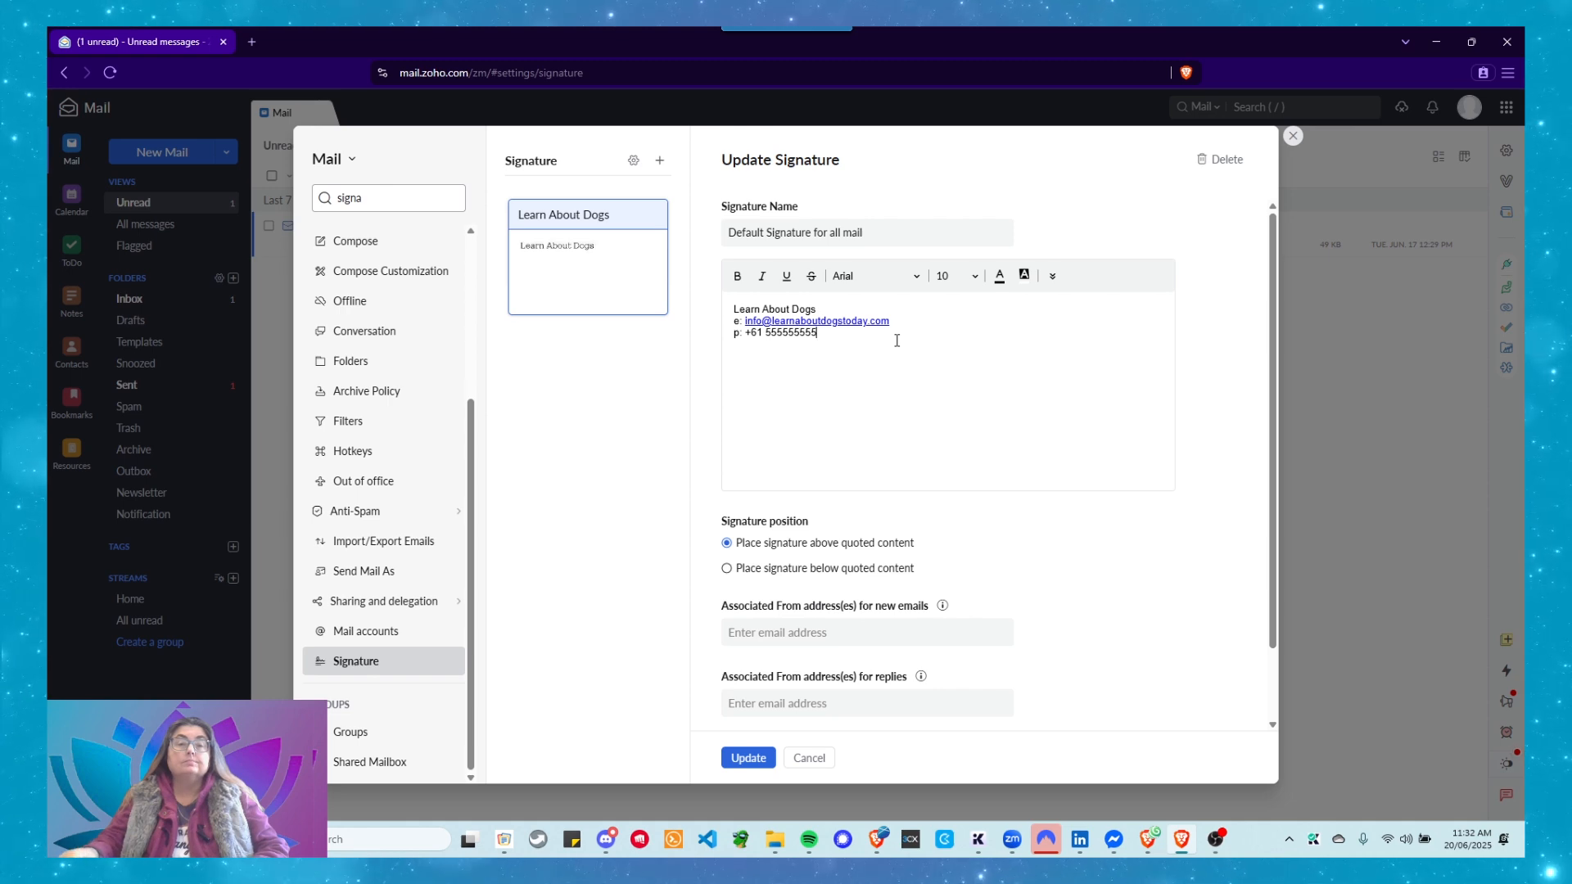
{"action": "key", "text": "Return"}
{"action": "type", "text": "w: http"}
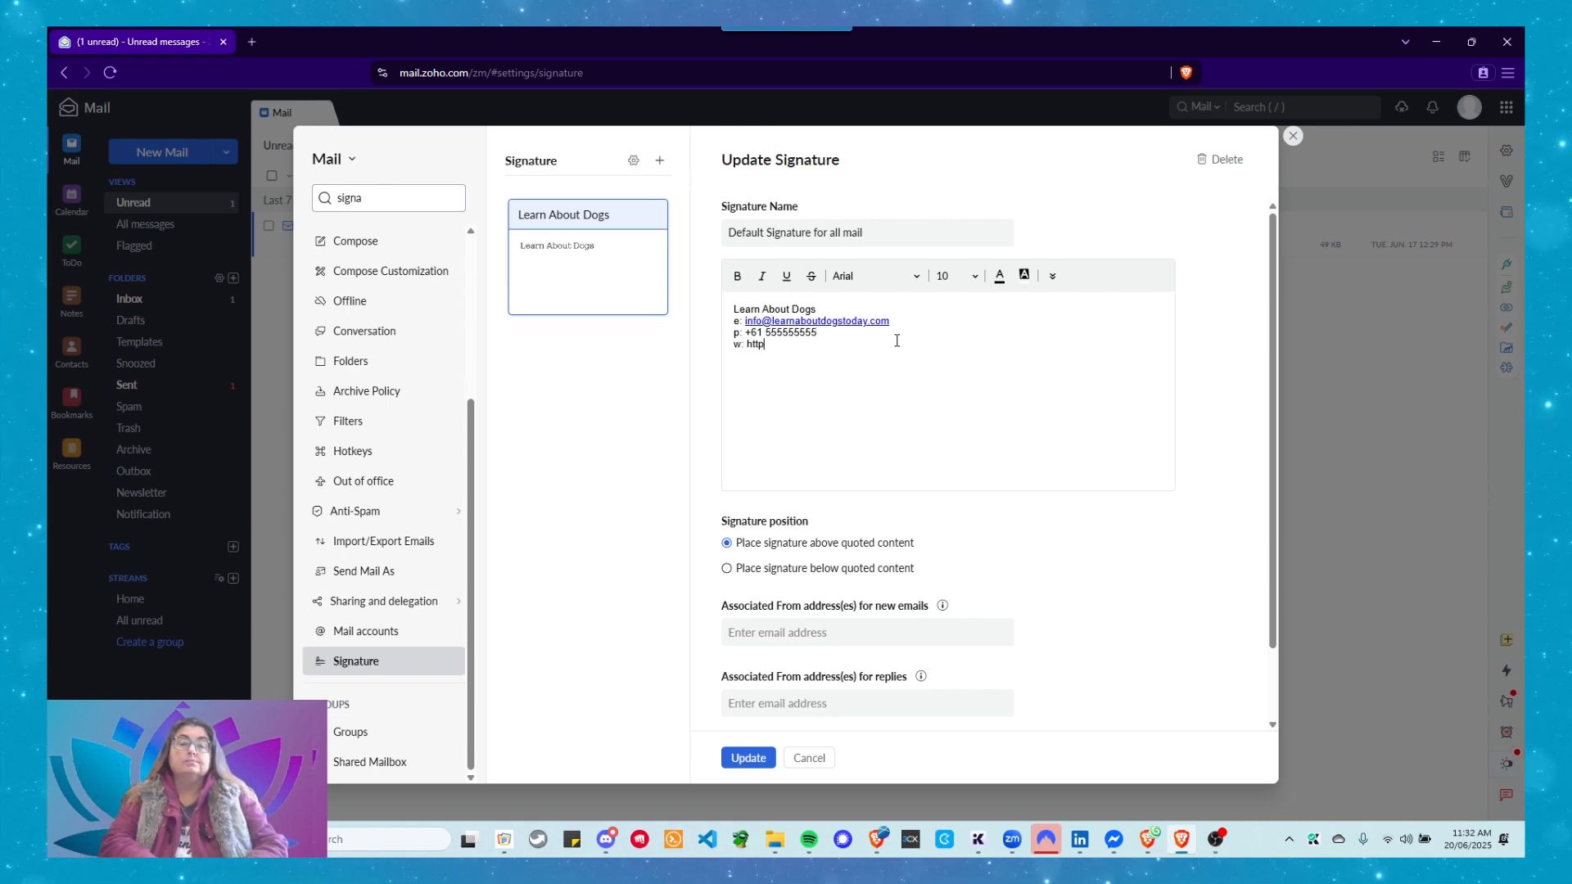
{"action": "type", "text": "s://lear"}
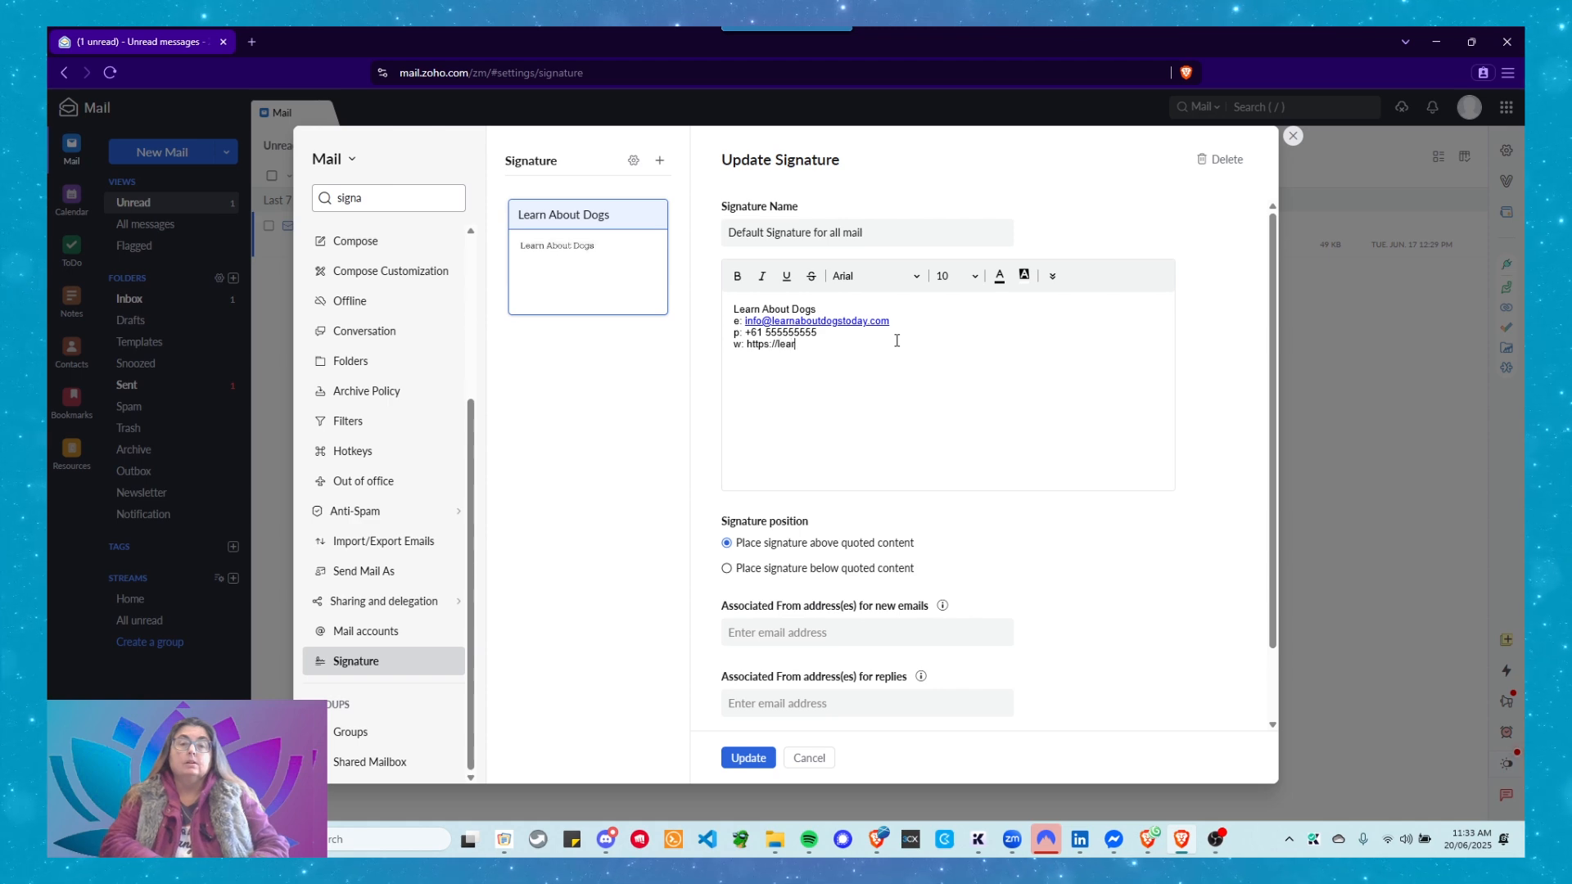
{"action": "type", "text": "naboutto"}
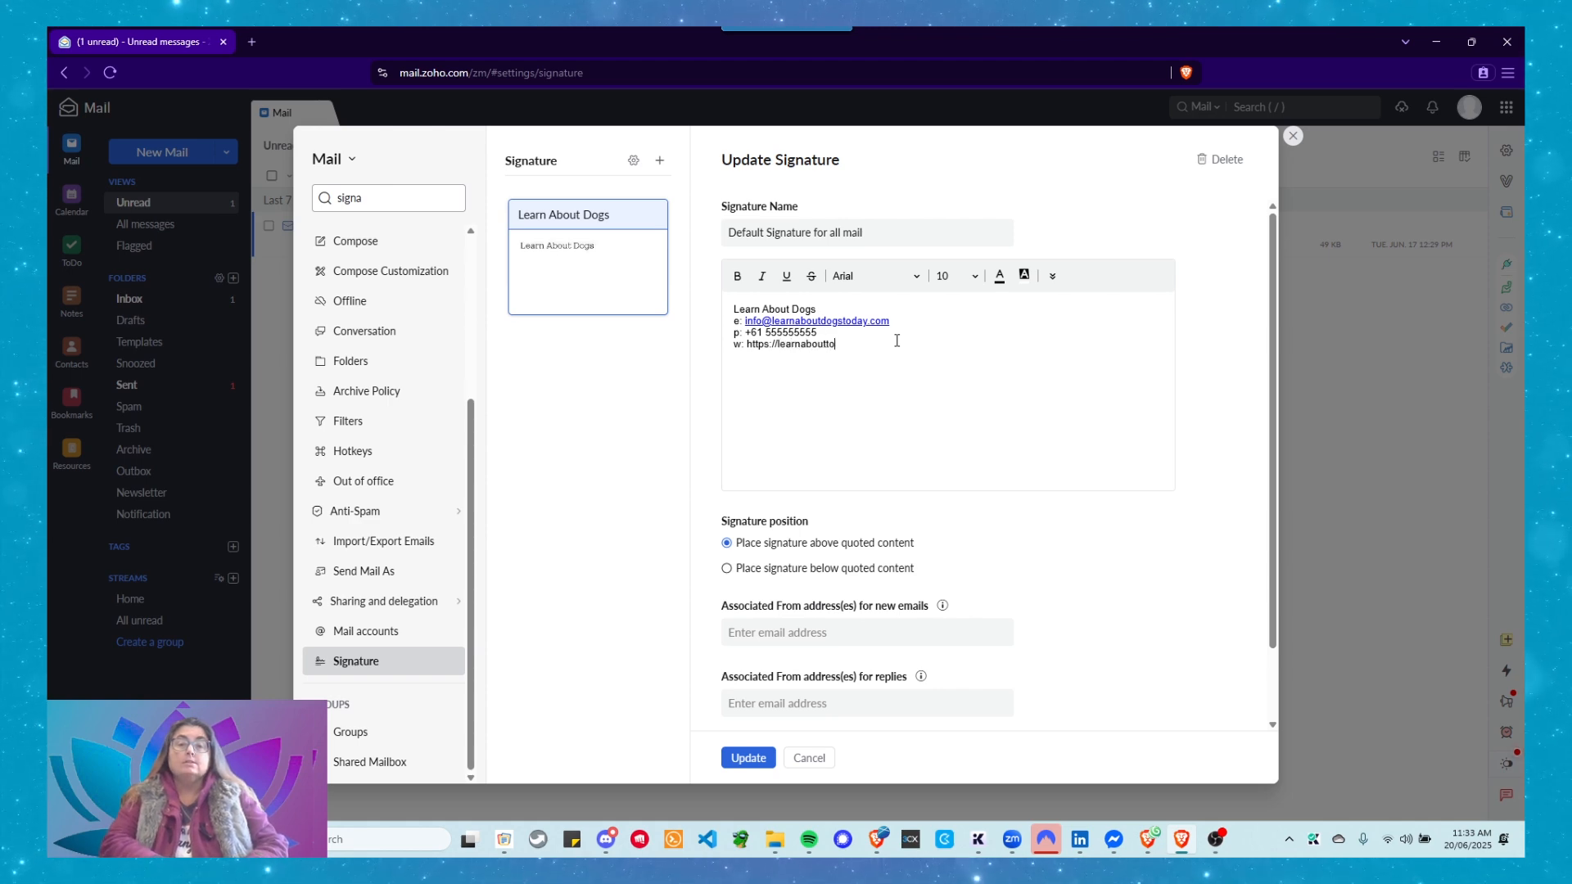
{"action": "key", "text": "BackSpace"}
{"action": "key", "text": "BackSpace"}
{"action": "type", "text": "dogstod"}
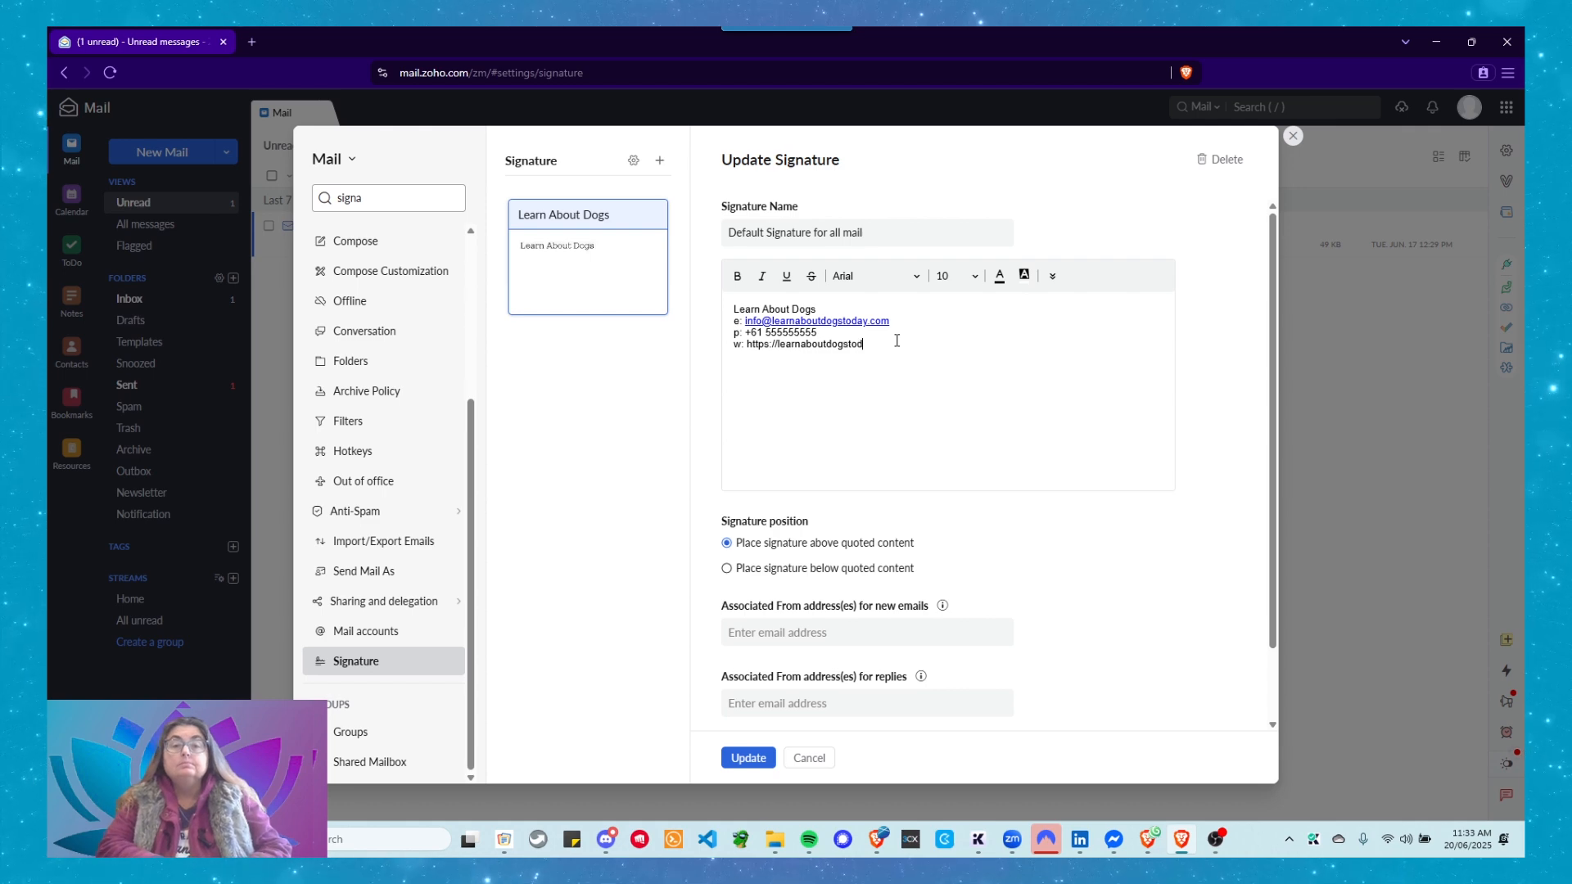
{"action": "type", "text": "ay.com"}
{"action": "key", "text": "Return"}
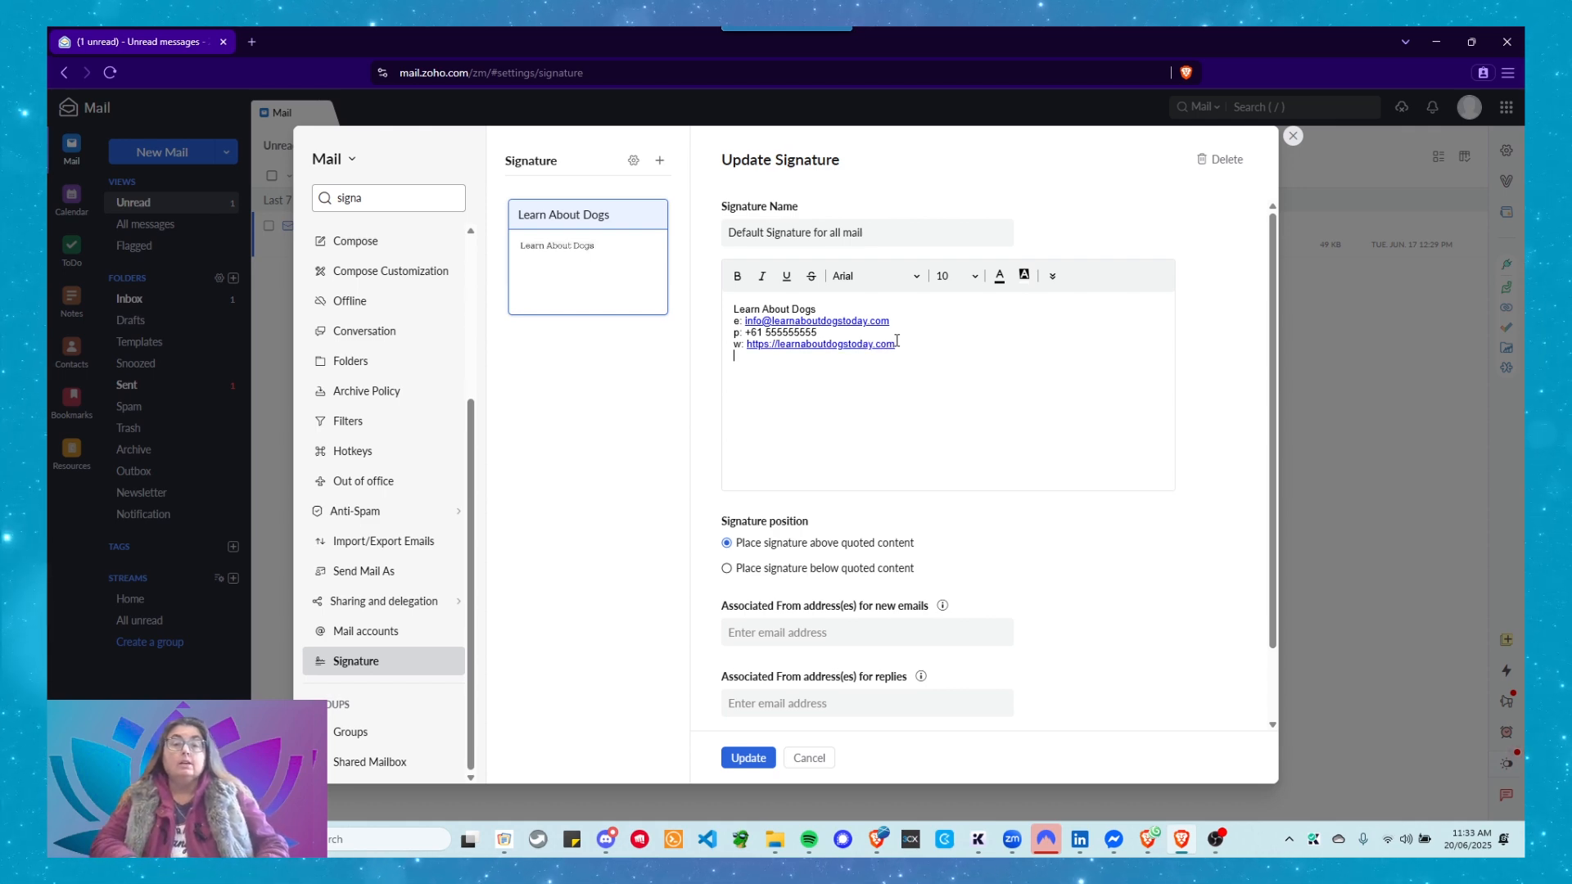
{"action": "key", "text": "BackSpace"}
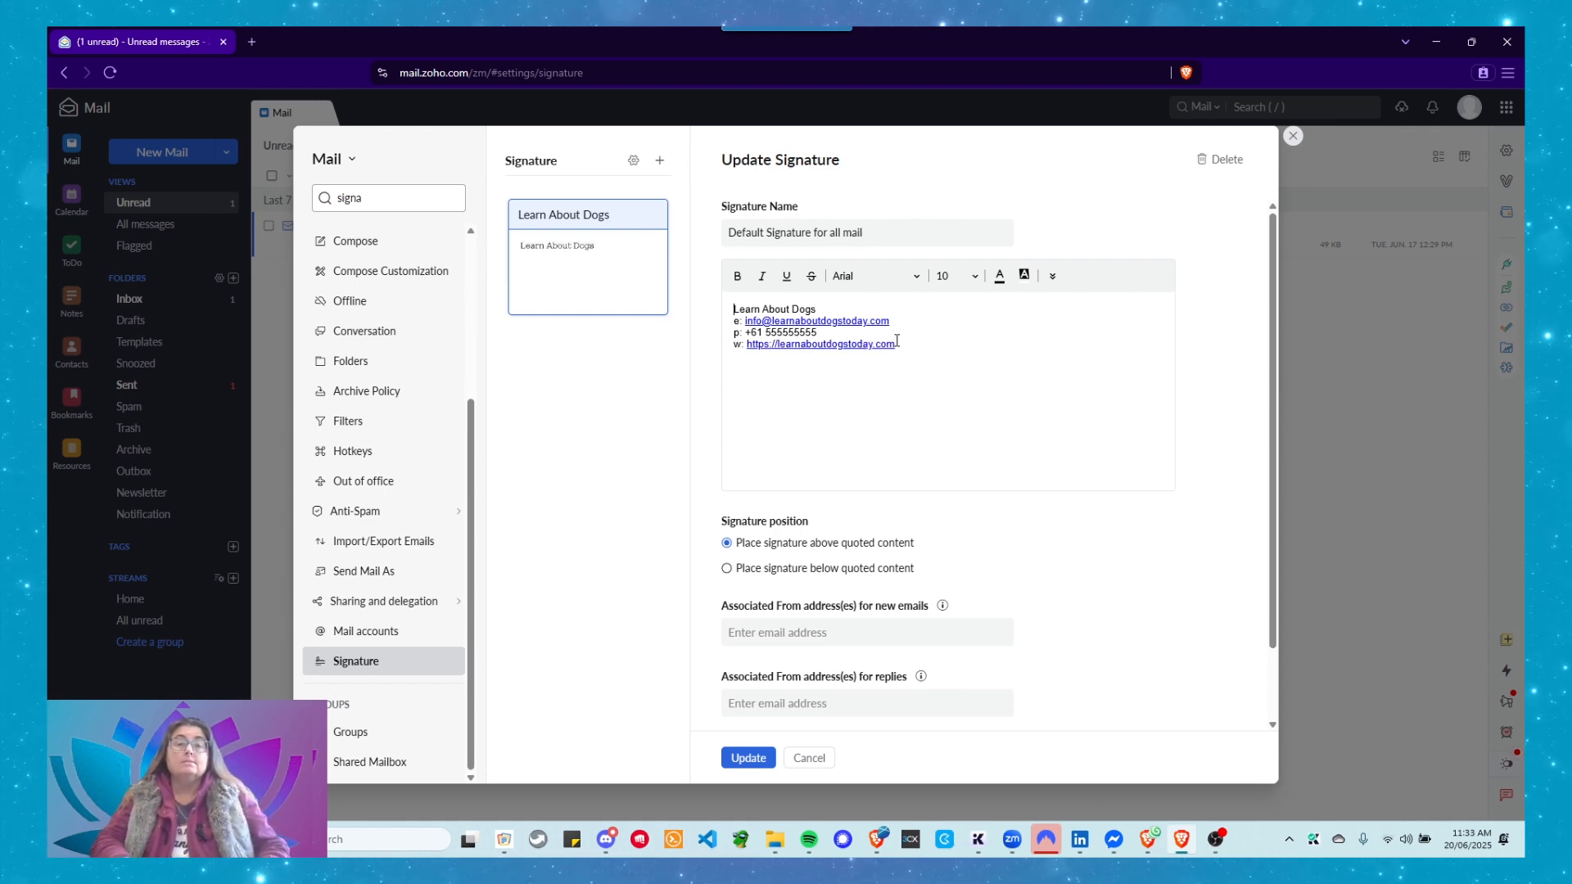
Insert a horizontal divider line in blank space above the Learn About Dogs text.
{"action": "key", "text": "Return"}
{"action": "key", "text": "Return"}
{"action": "key", "text": "Return"}
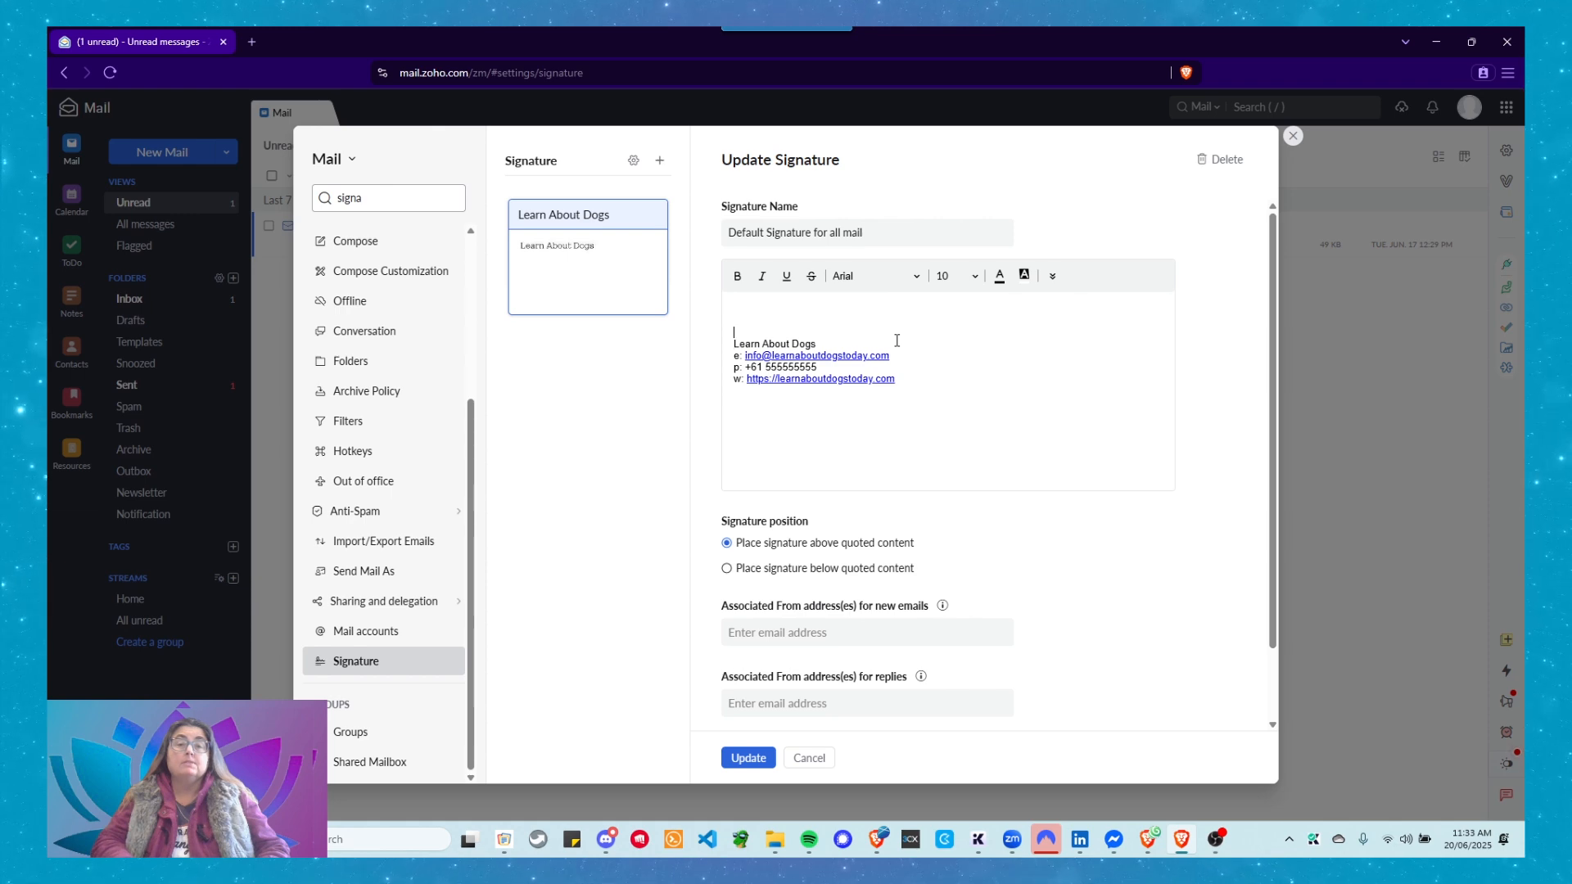
{"action": "left_click", "coordinate": [858, 312]}
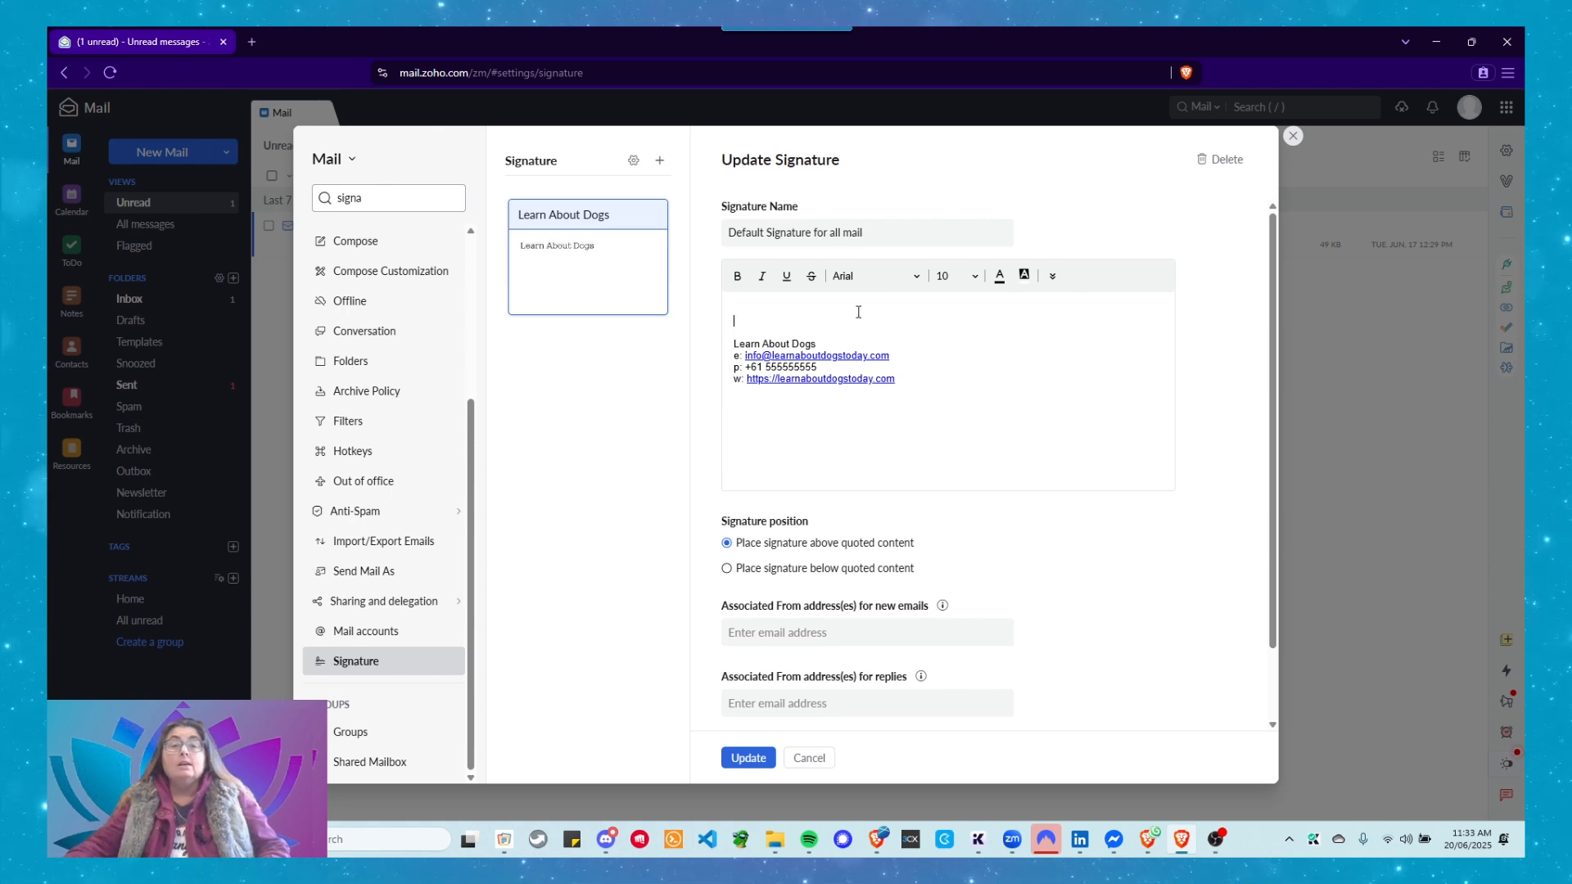
{"action": "left_click", "coordinate": [1053, 278]}
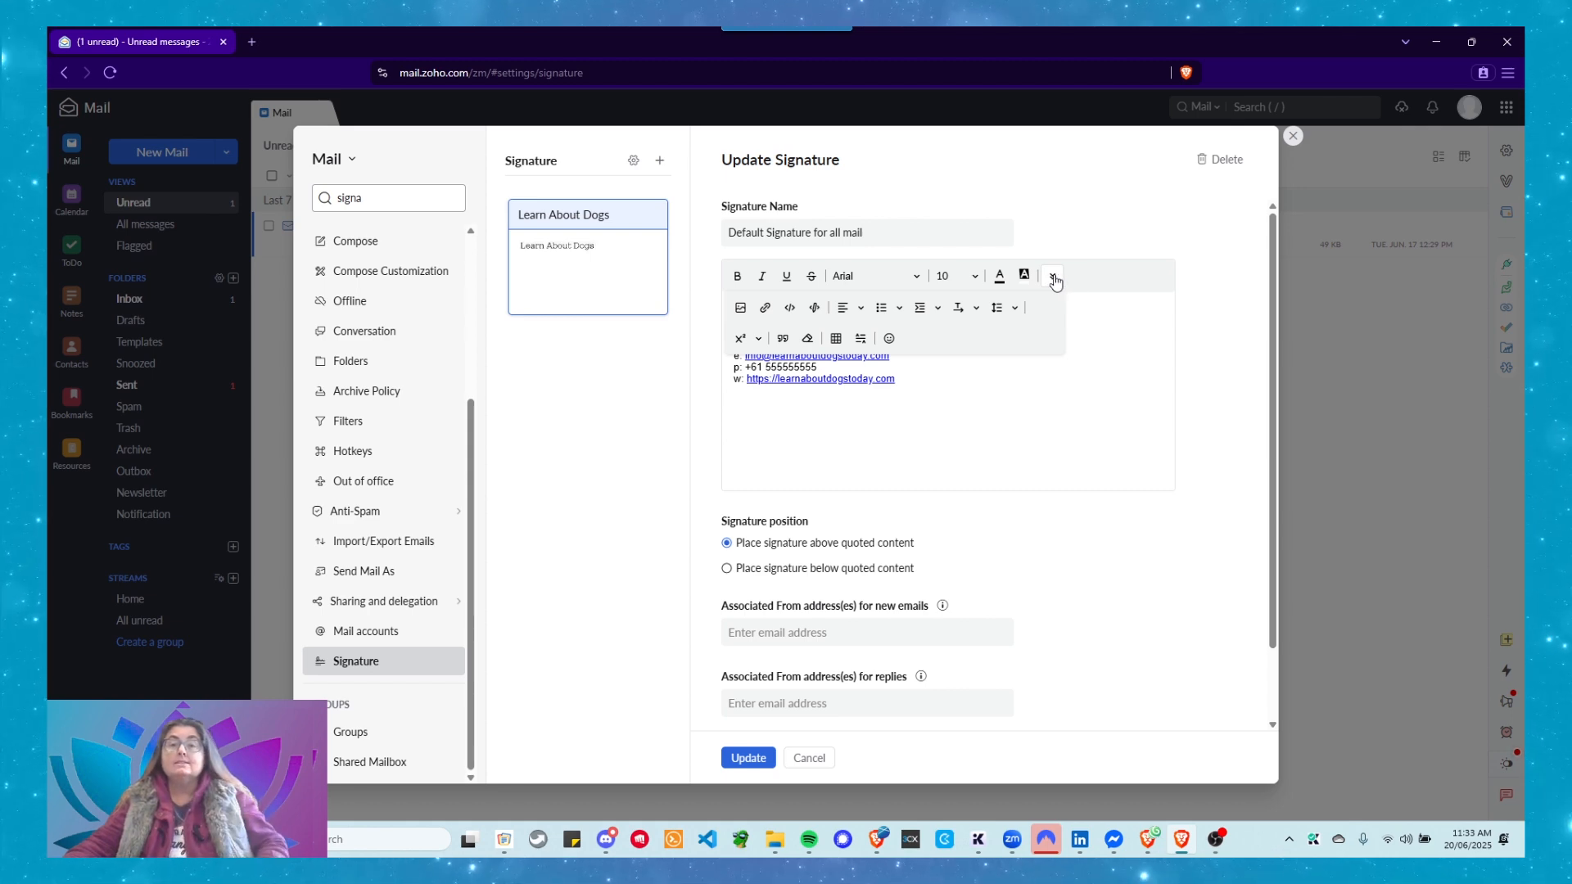
{"action": "left_click", "coordinate": [1054, 278]}
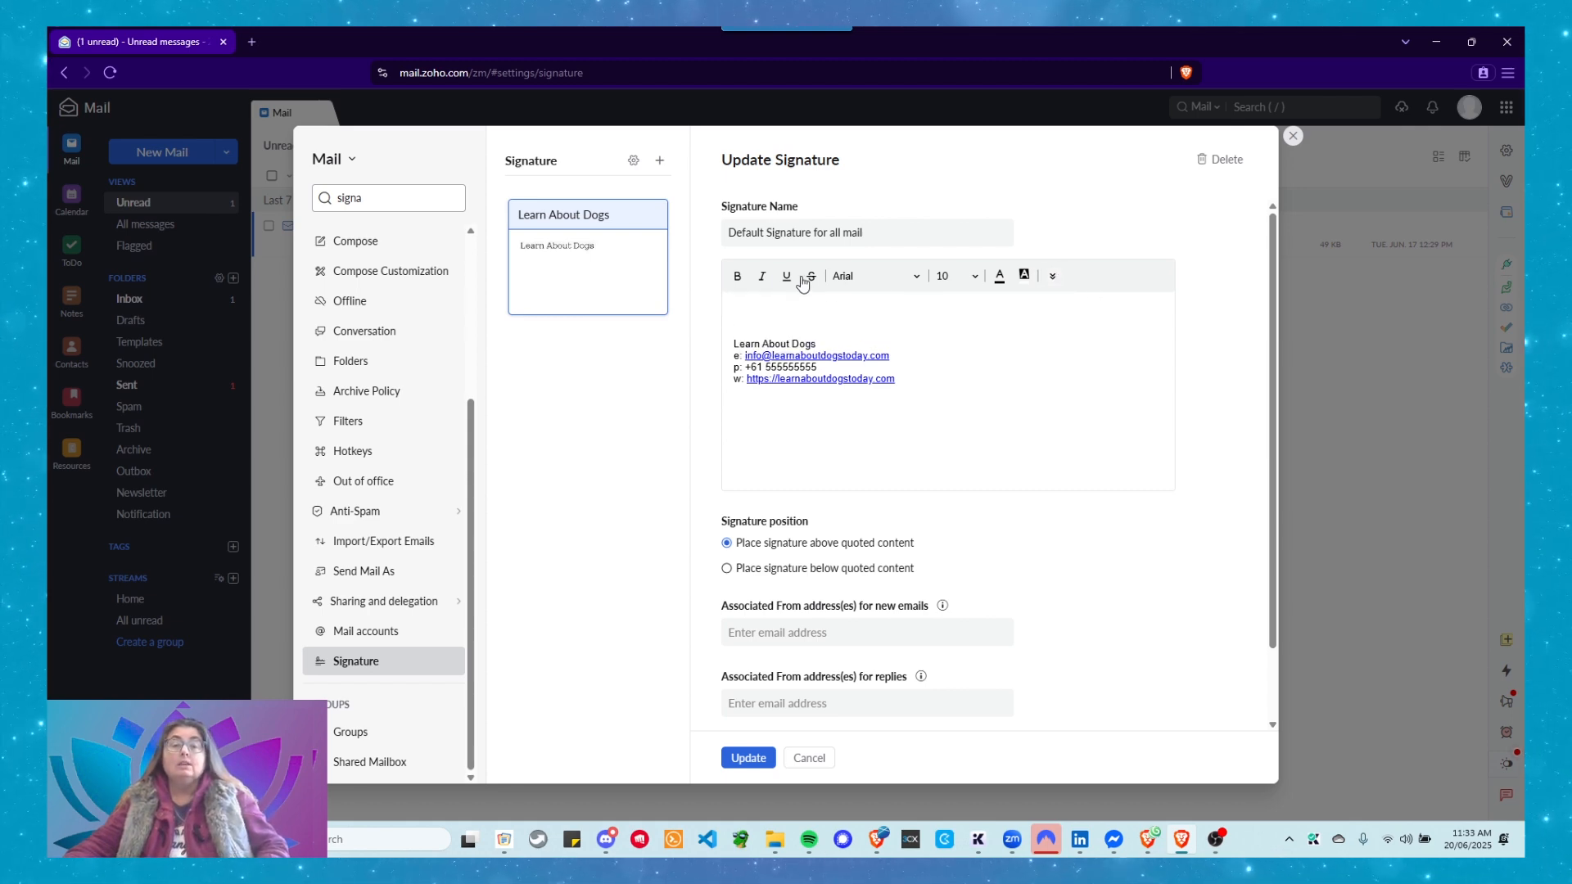
{"action": "left_click", "coordinate": [1054, 278]}
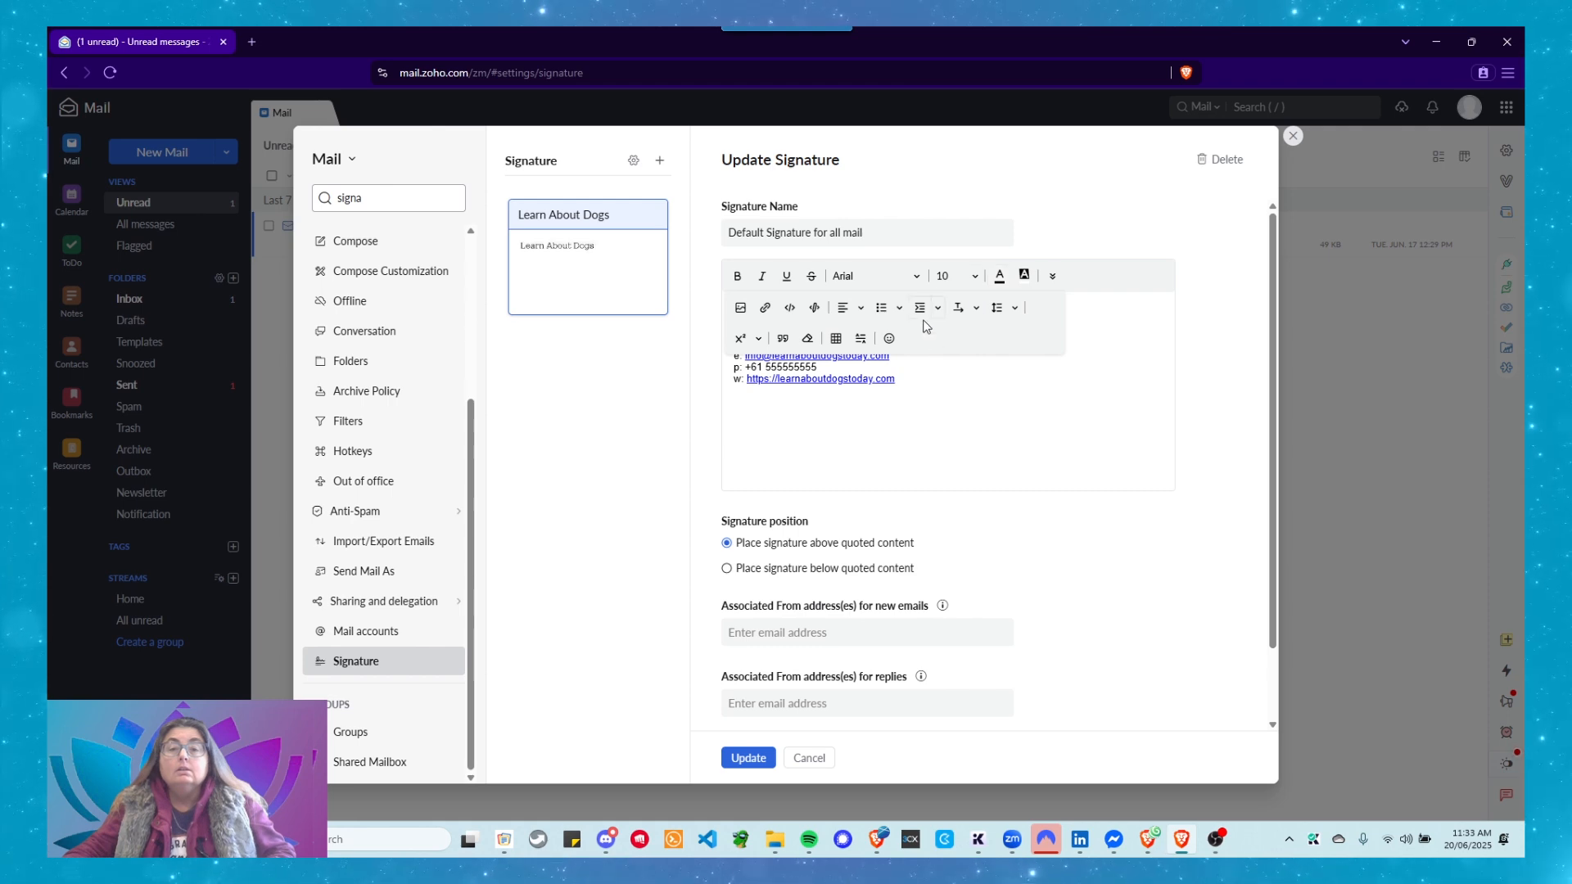
{"action": "left_click", "coordinate": [862, 340]}
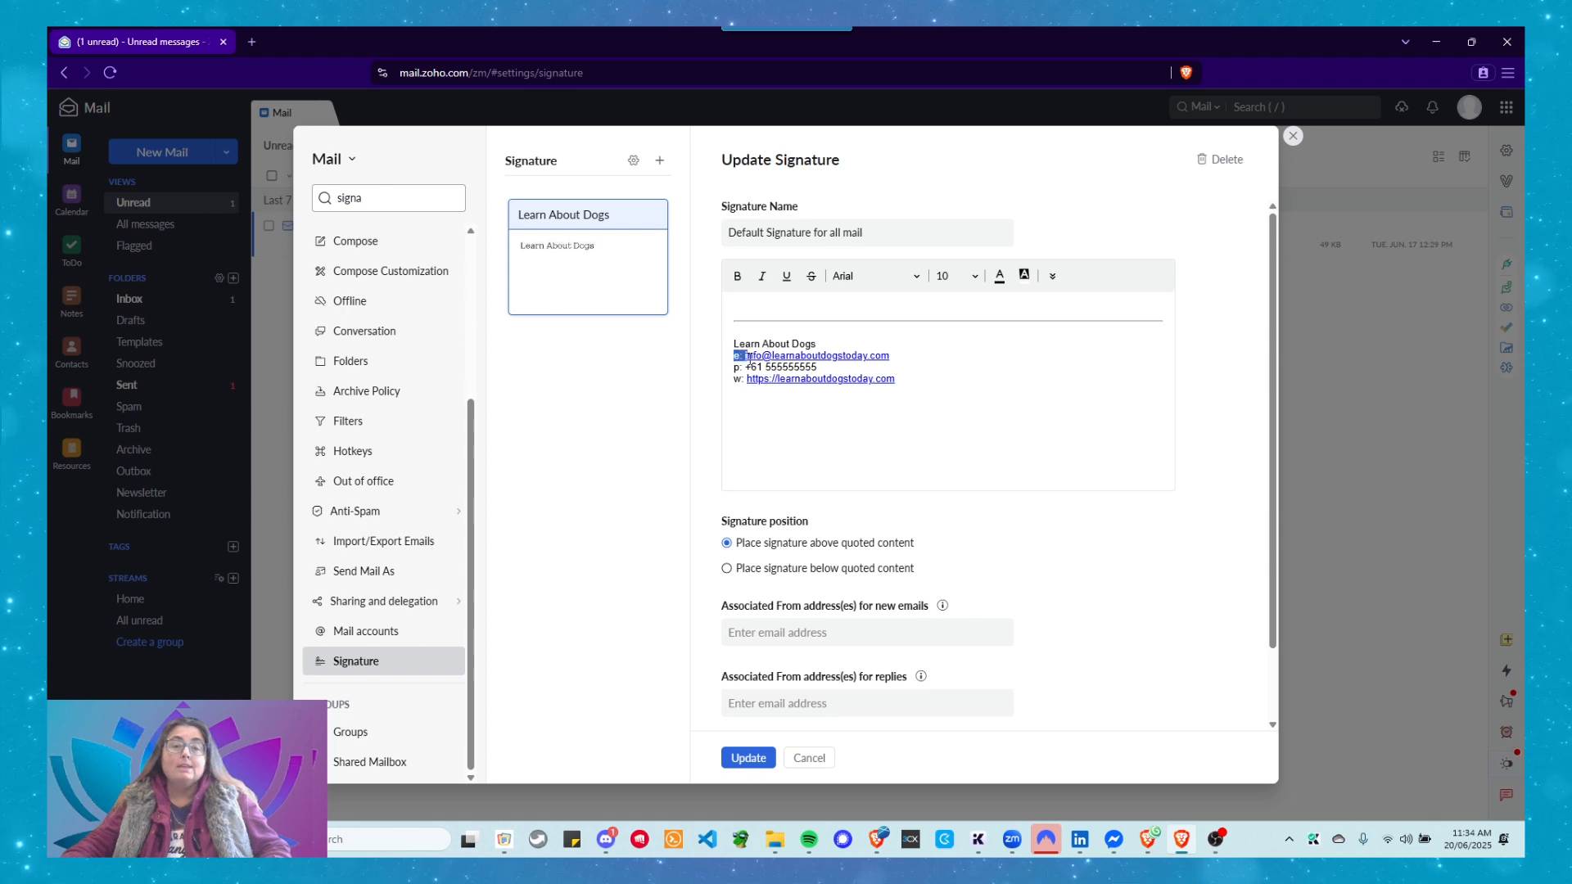
Format the e:, p: and w: labels bold with a blue font colour.
{"action": "left_click", "coordinate": [737, 276]}
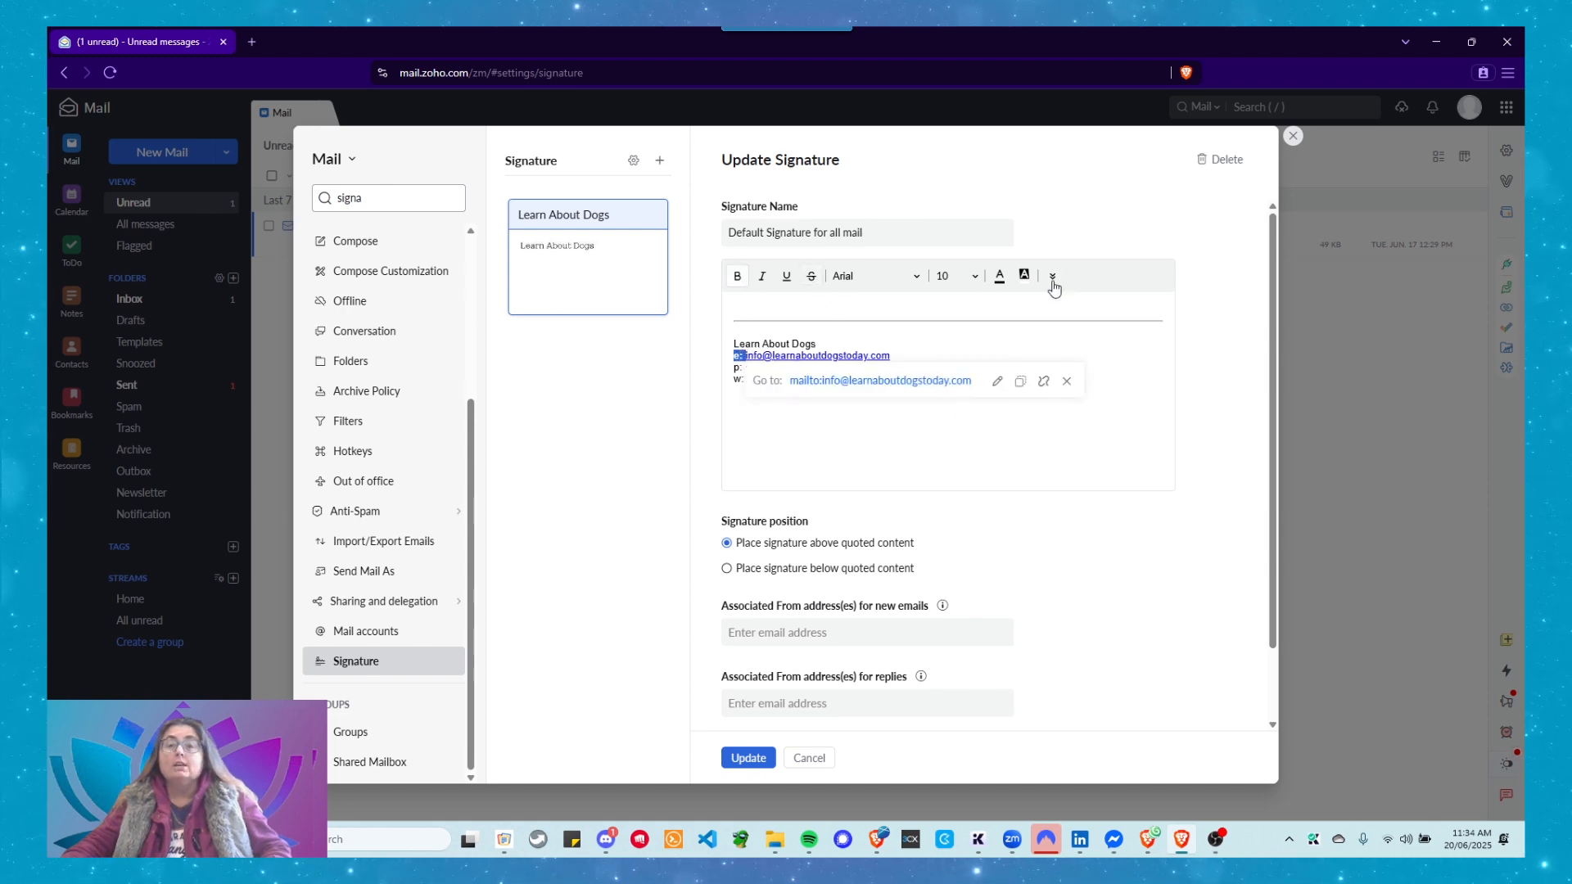
{"action": "left_click", "coordinate": [996, 277]}
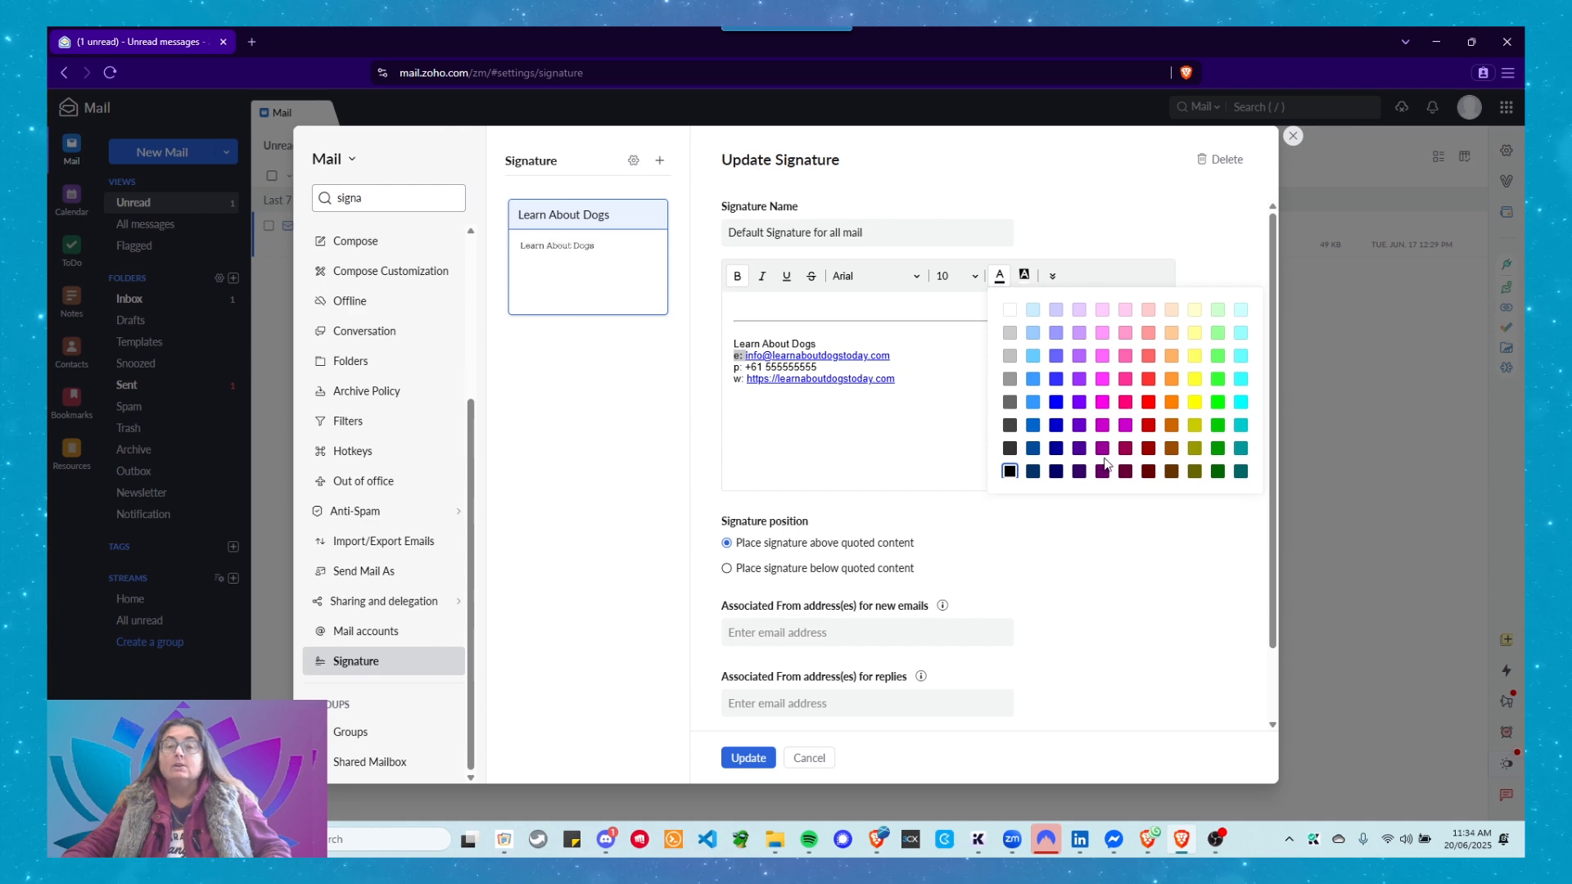
{"action": "left_click", "coordinate": [1056, 402]}
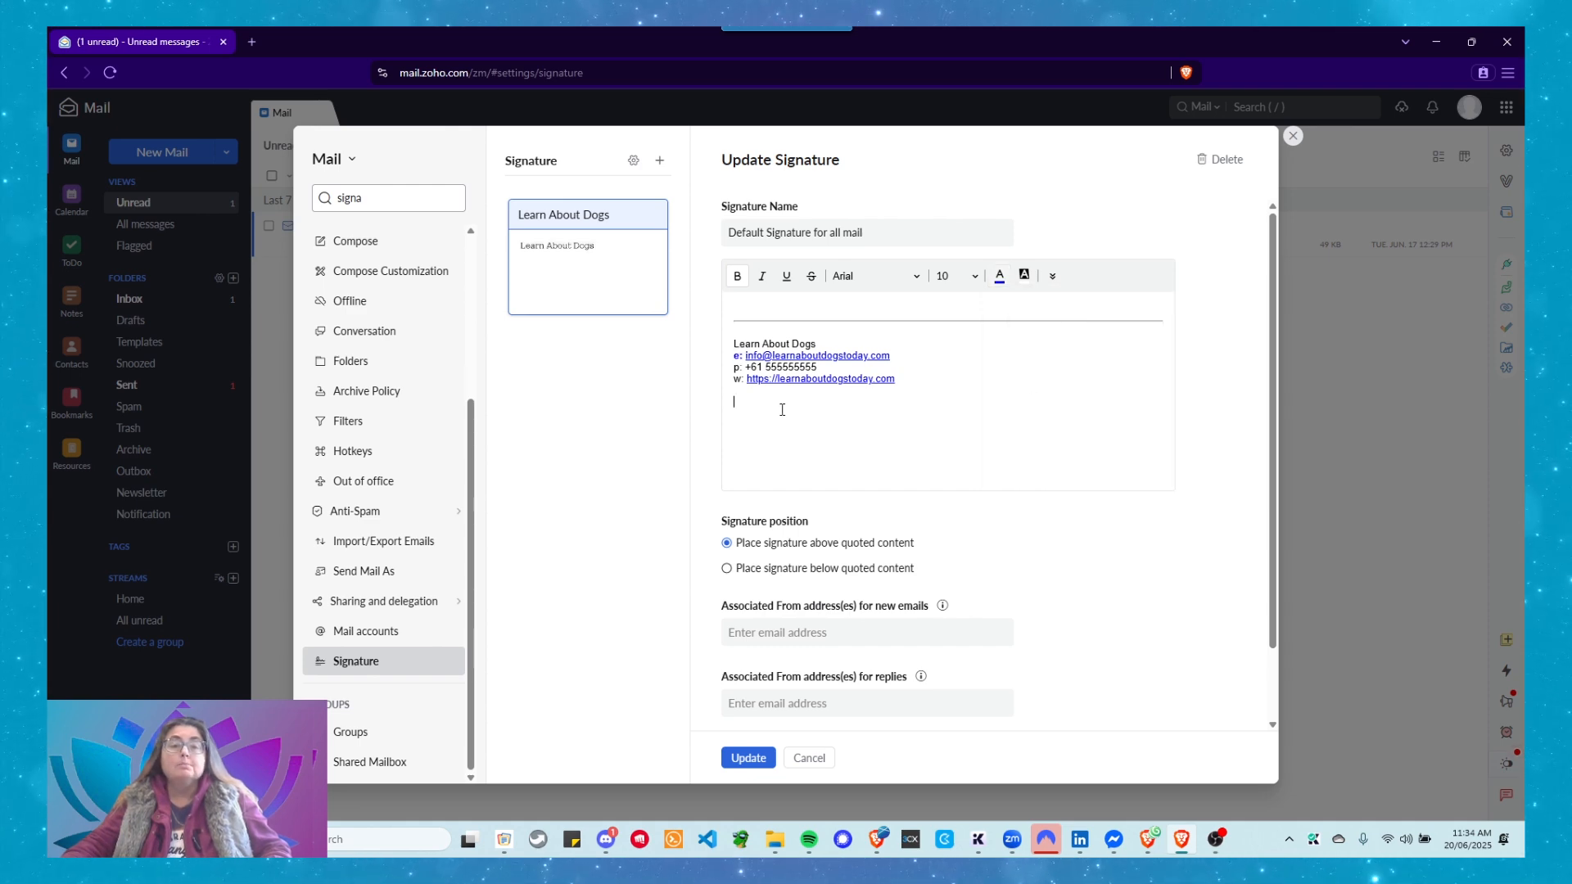
{"action": "left_click", "coordinate": [747, 365]}
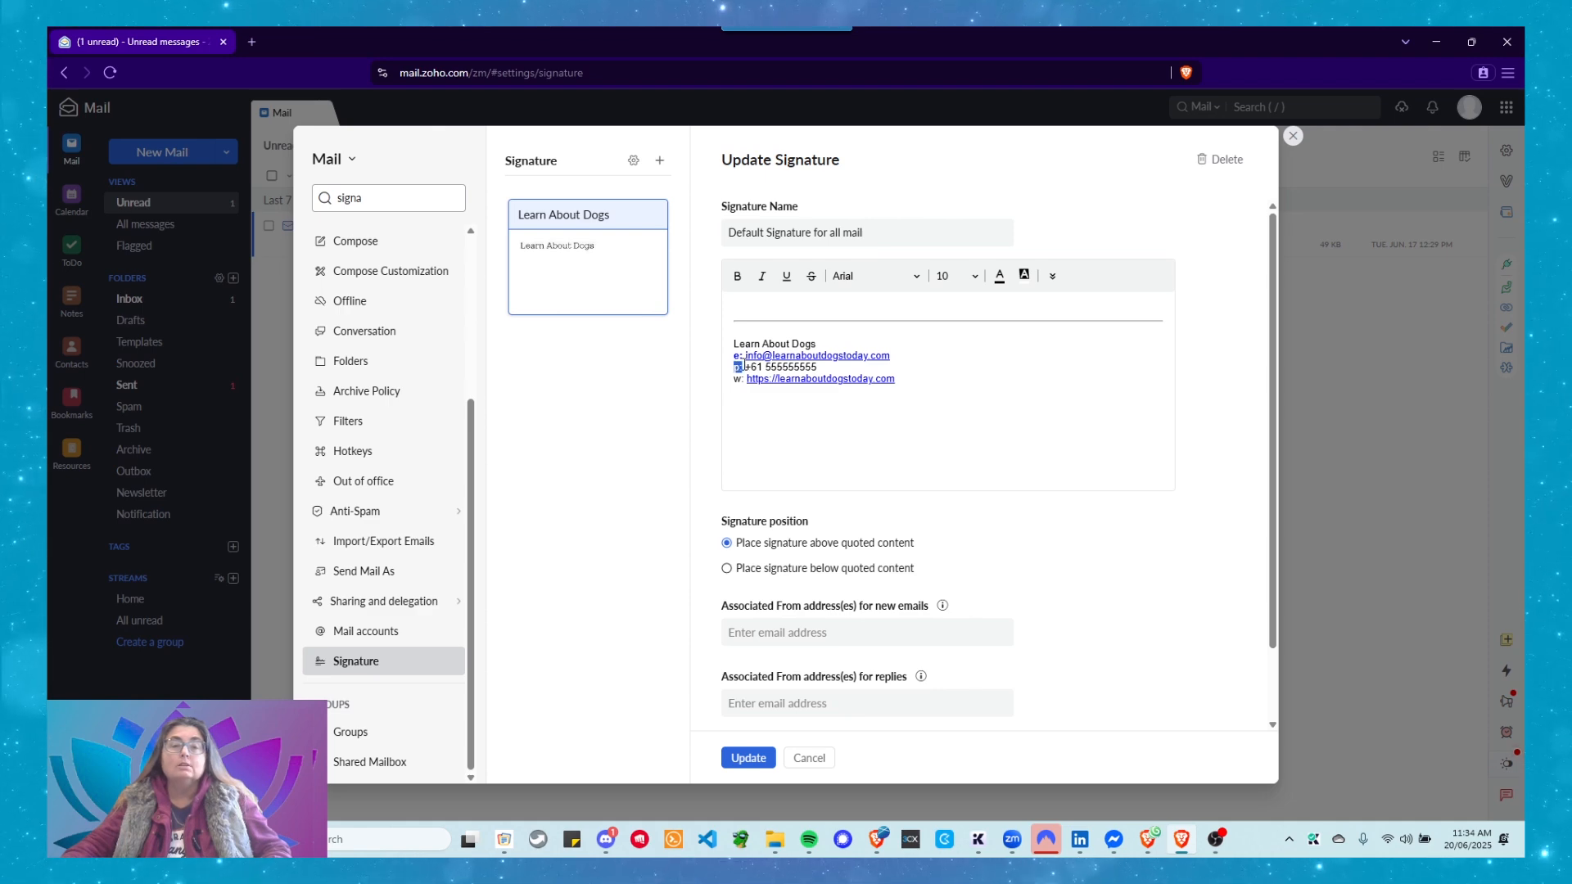
{"action": "left_click", "coordinate": [736, 280]}
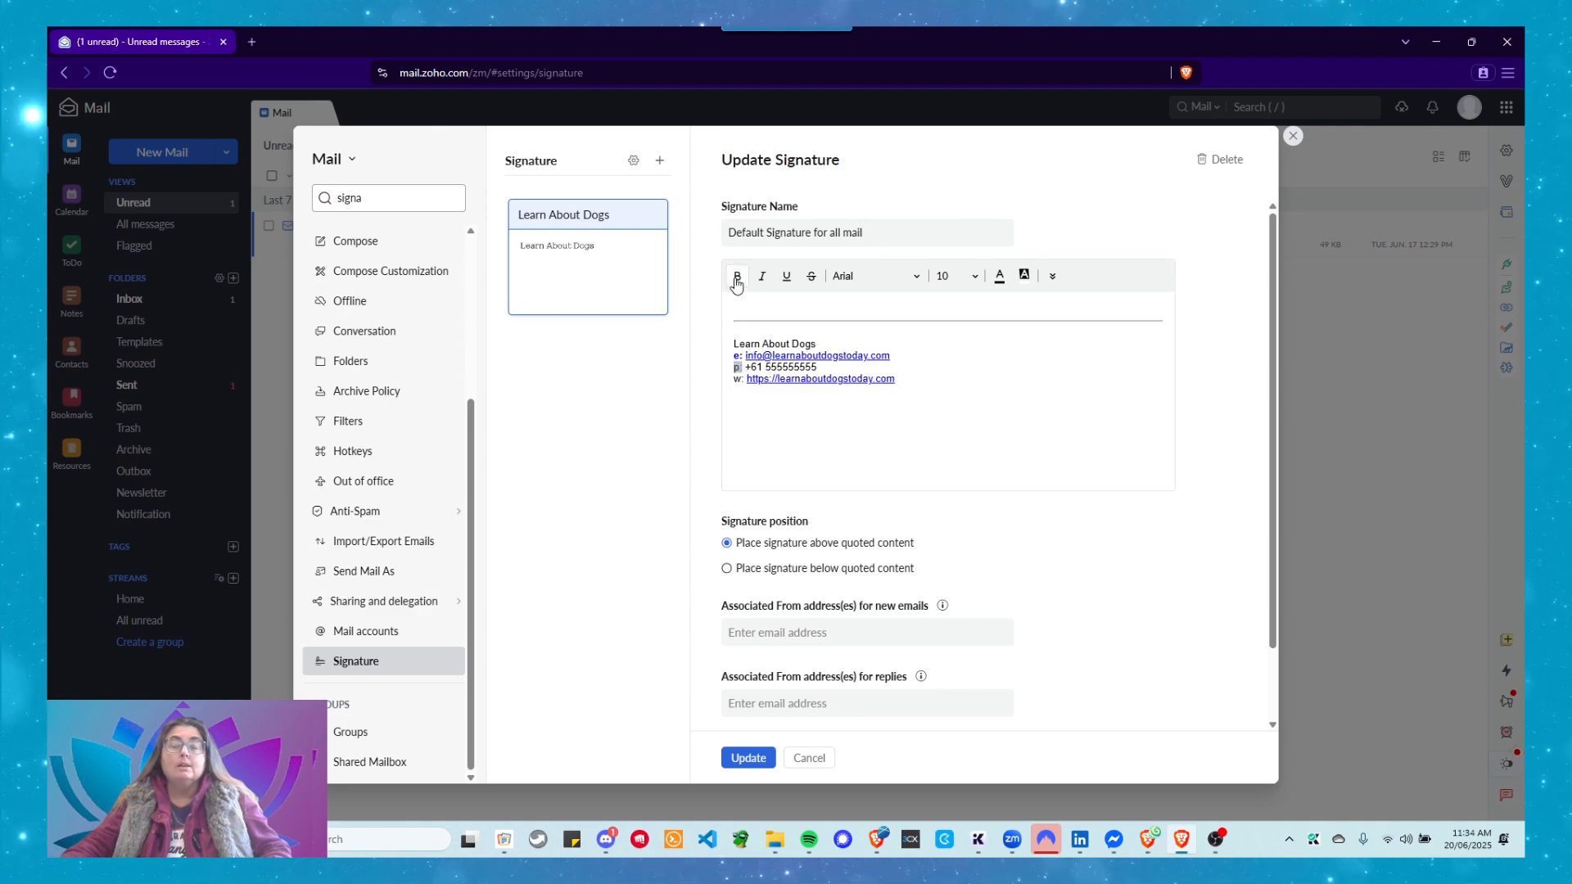
{"action": "left_click", "coordinate": [999, 277]}
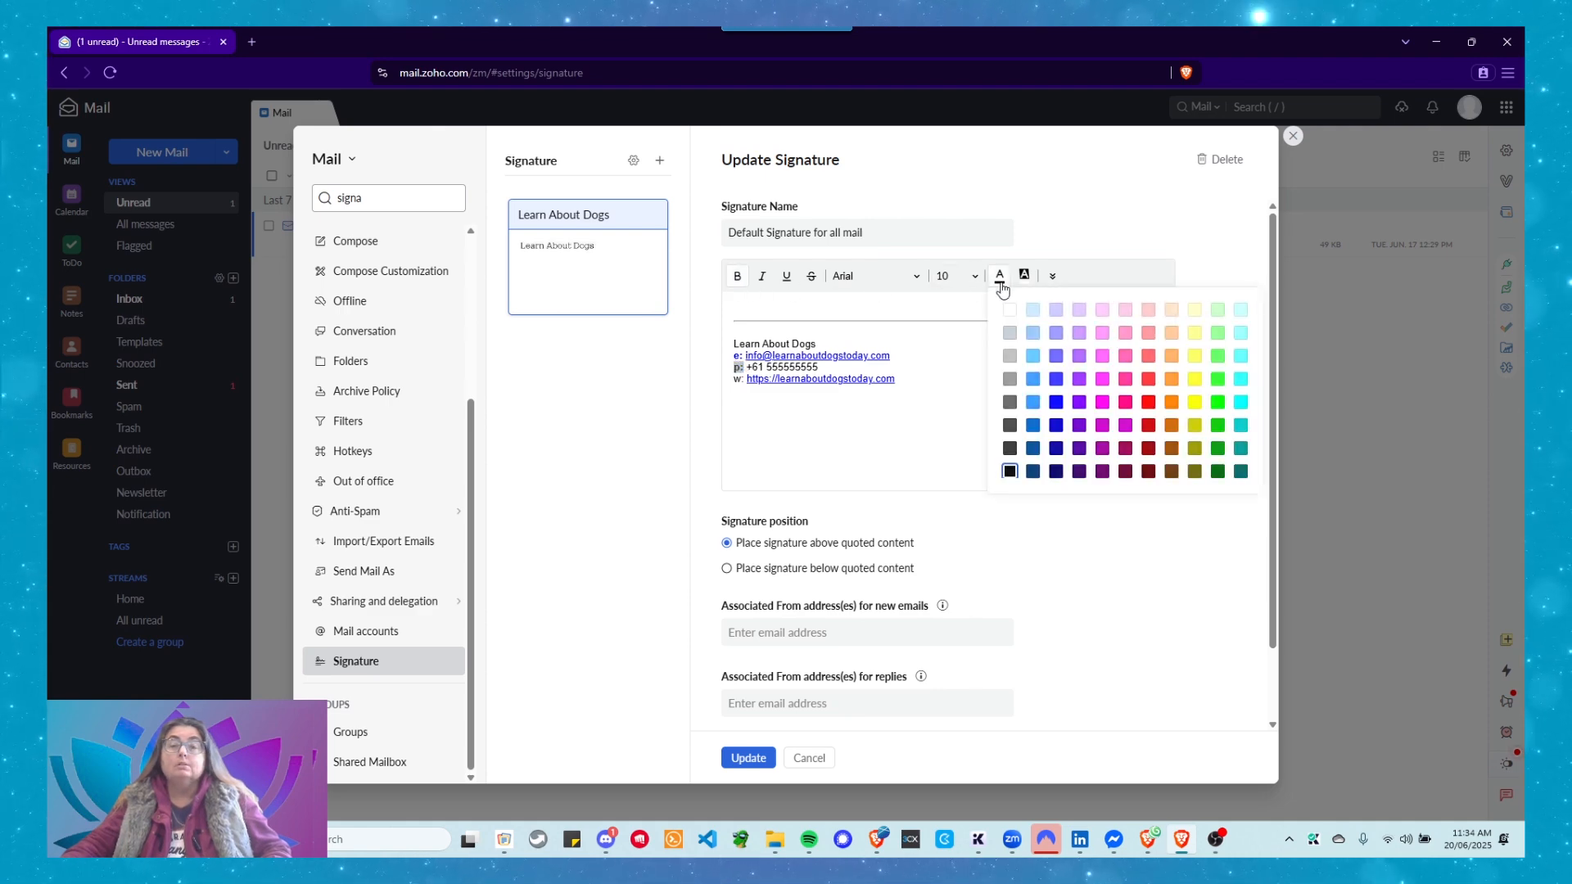
{"action": "left_click", "coordinate": [1055, 379]}
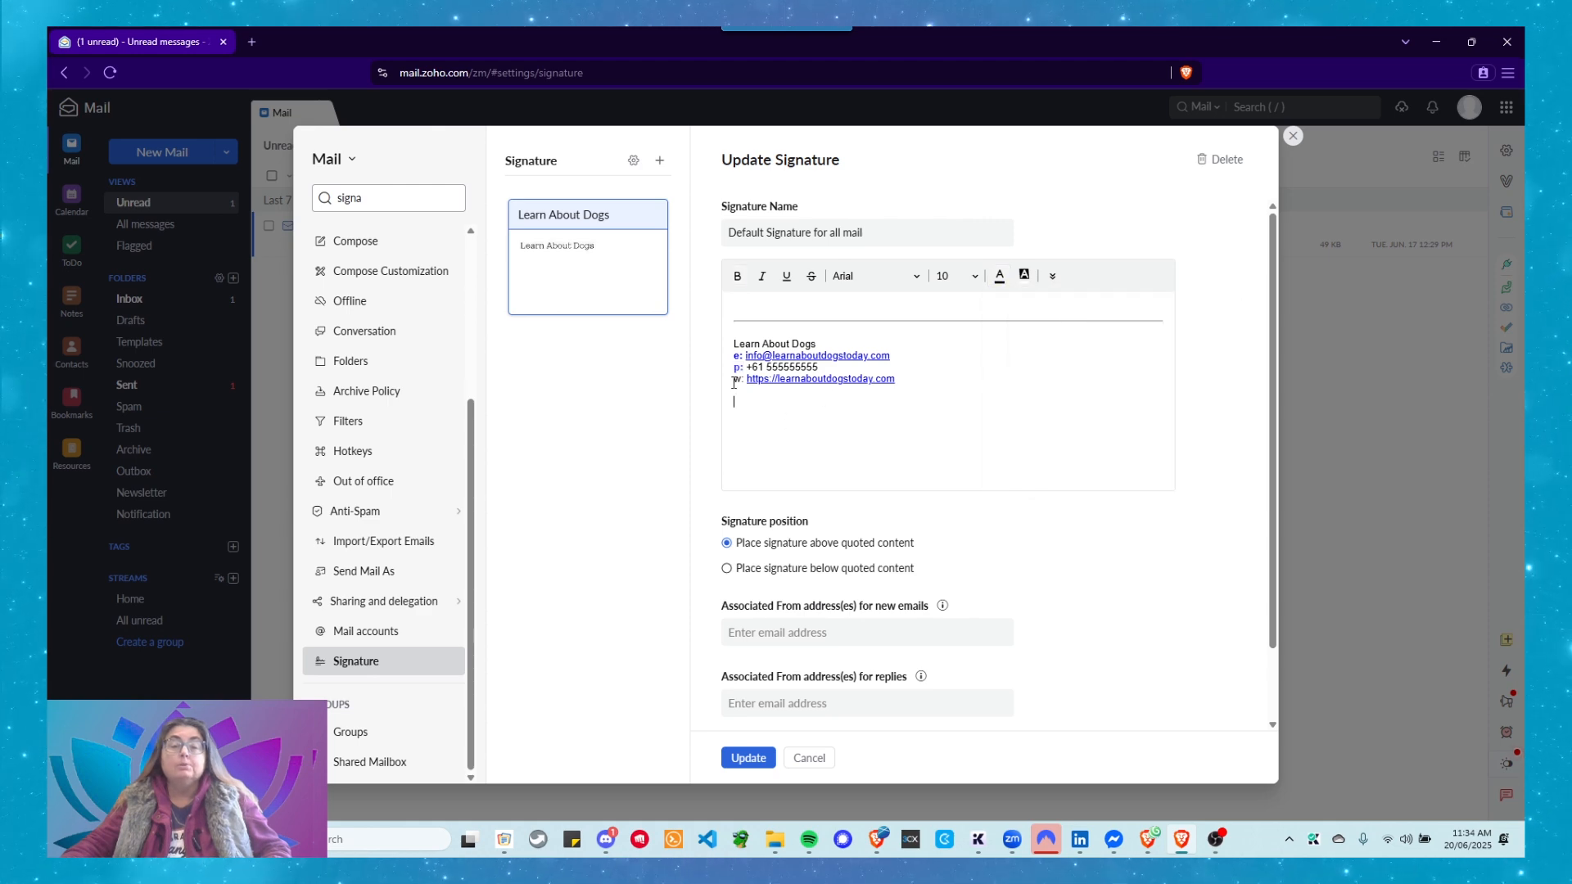
{"action": "left_click_drag", "start_coordinate": [733, 381], "coordinate": [745, 383]}
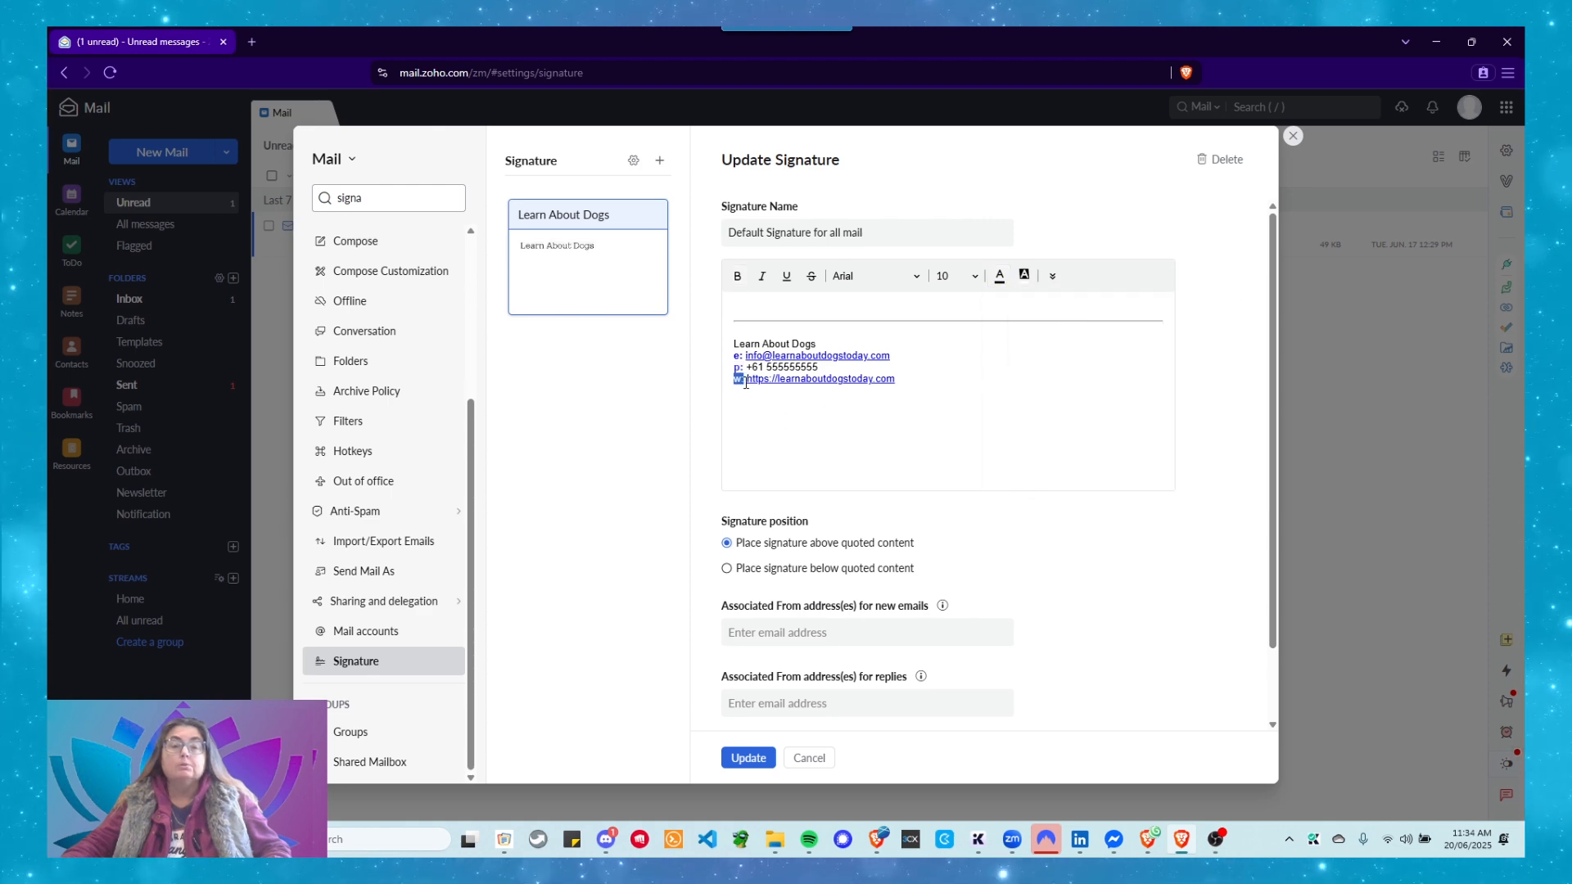
{"action": "left_click", "coordinate": [737, 276]}
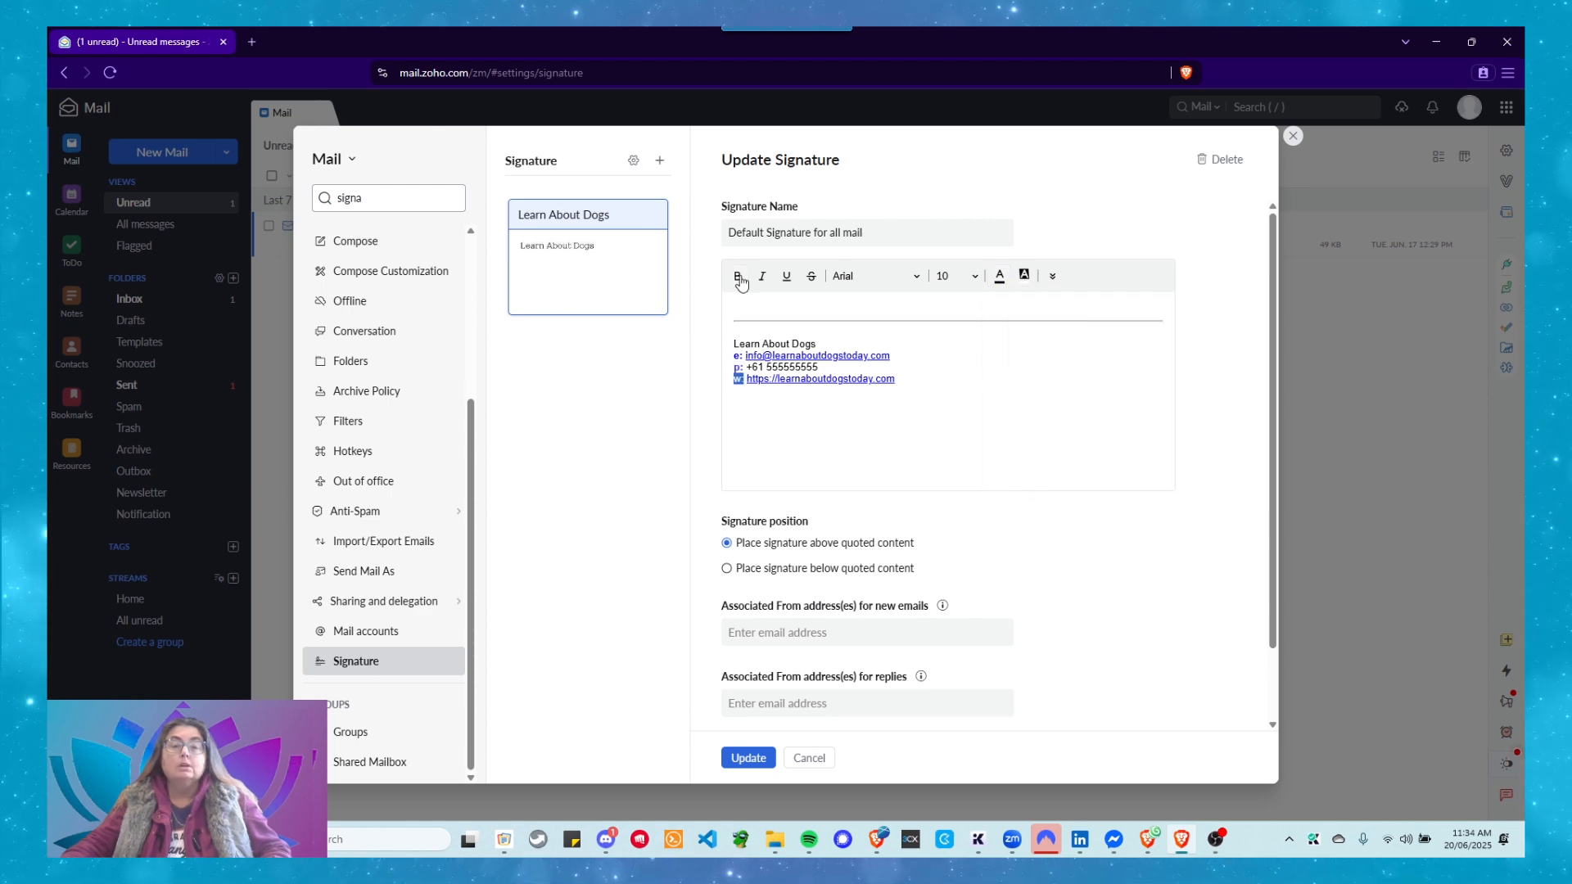
{"action": "left_click", "coordinate": [999, 276]}
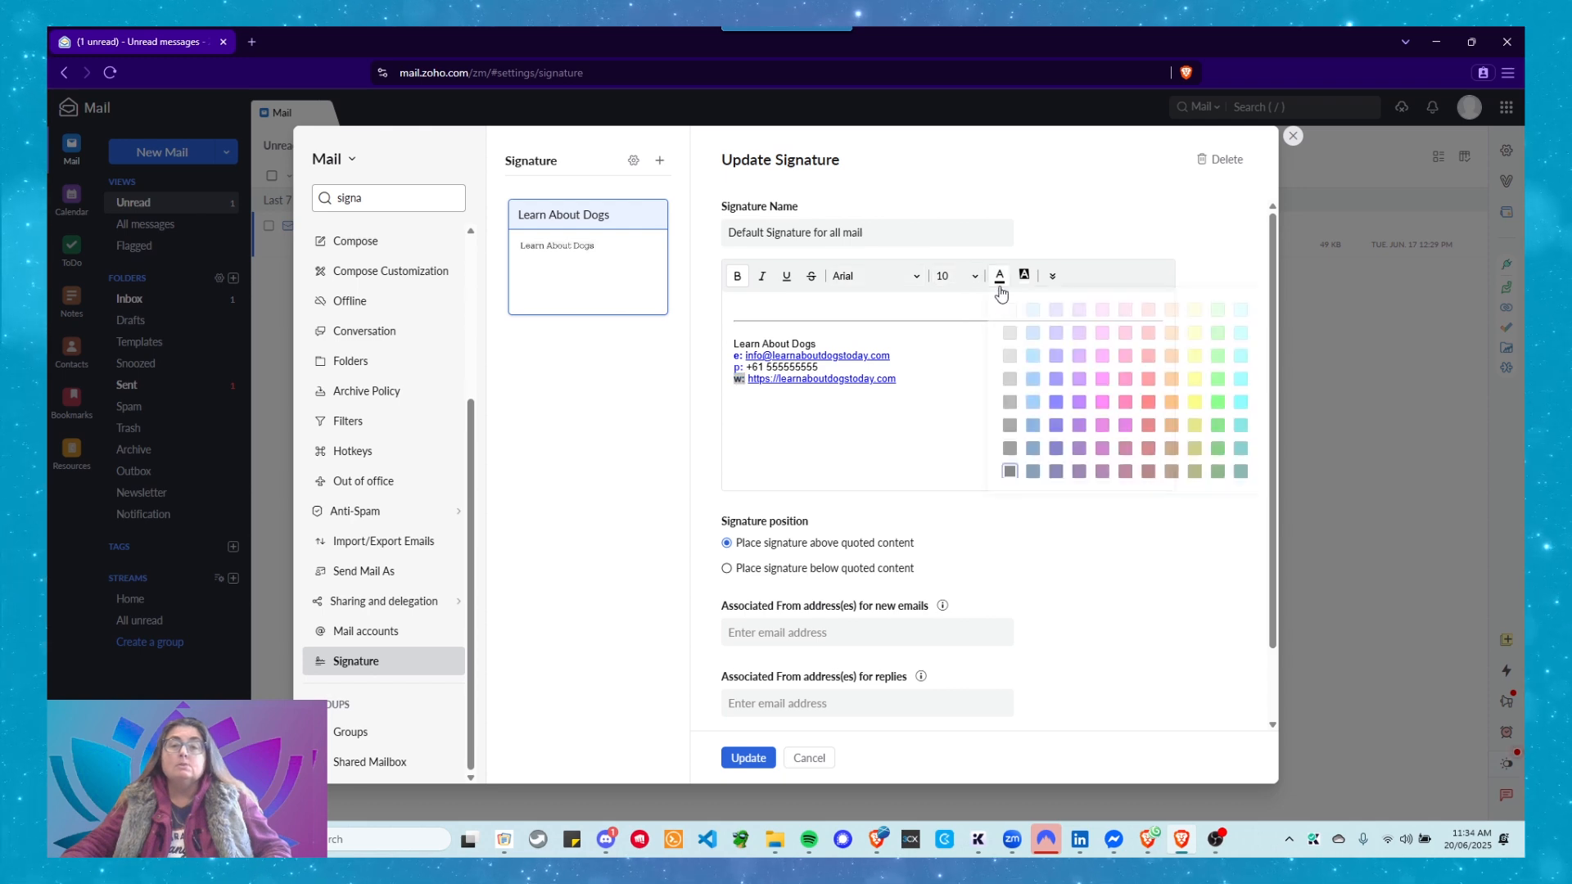
{"action": "left_click", "coordinate": [1055, 402]}
{"action": "left_click", "coordinate": [815, 421]}
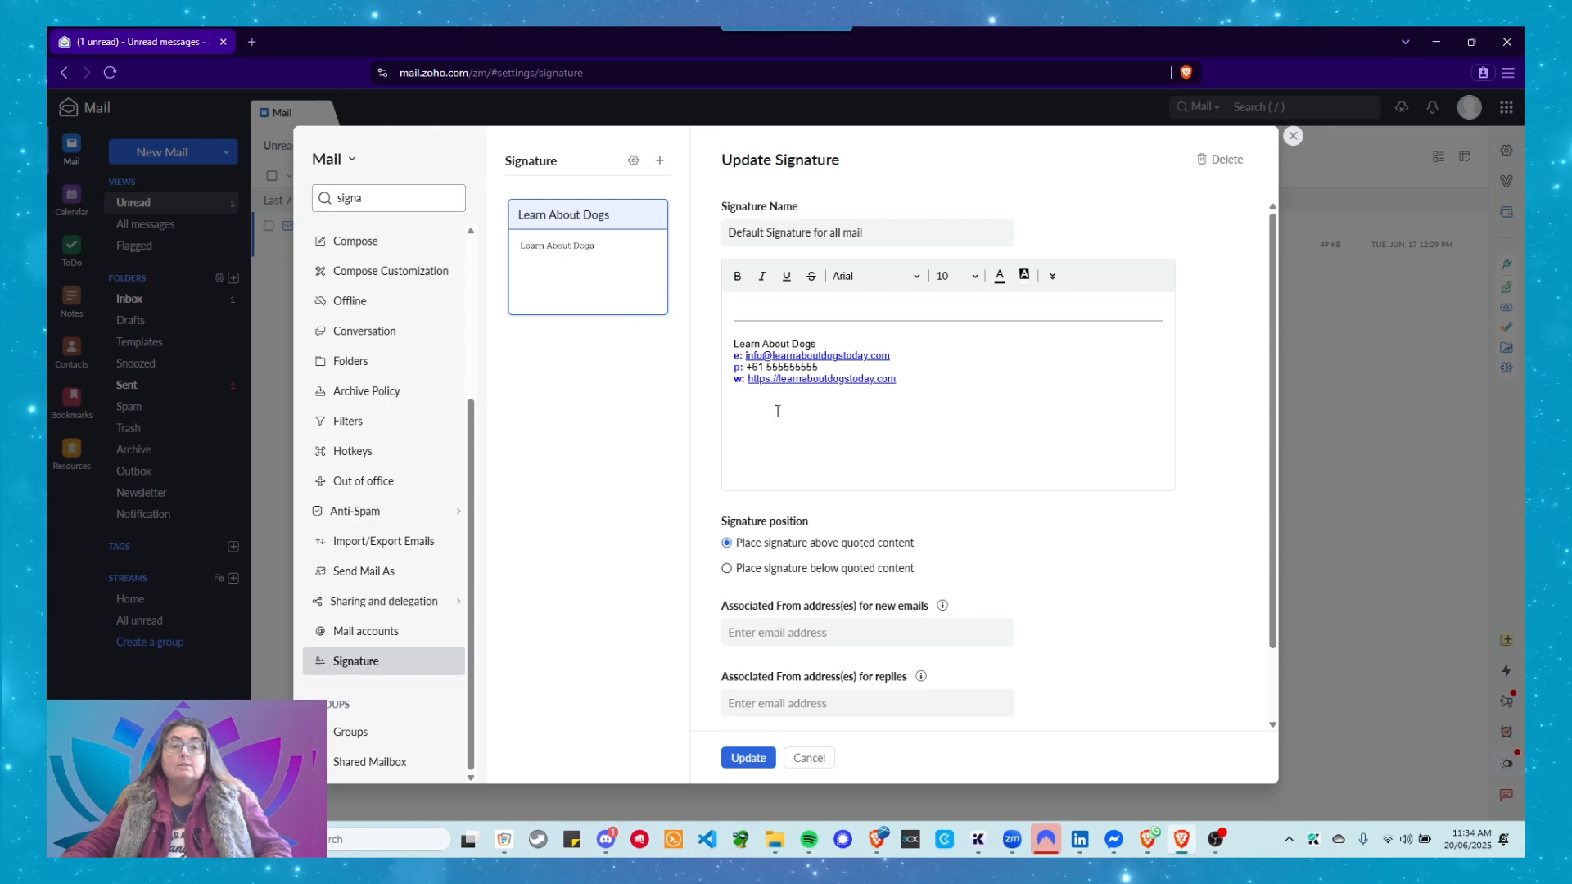
{"action": "left_click", "coordinate": [1051, 276]}
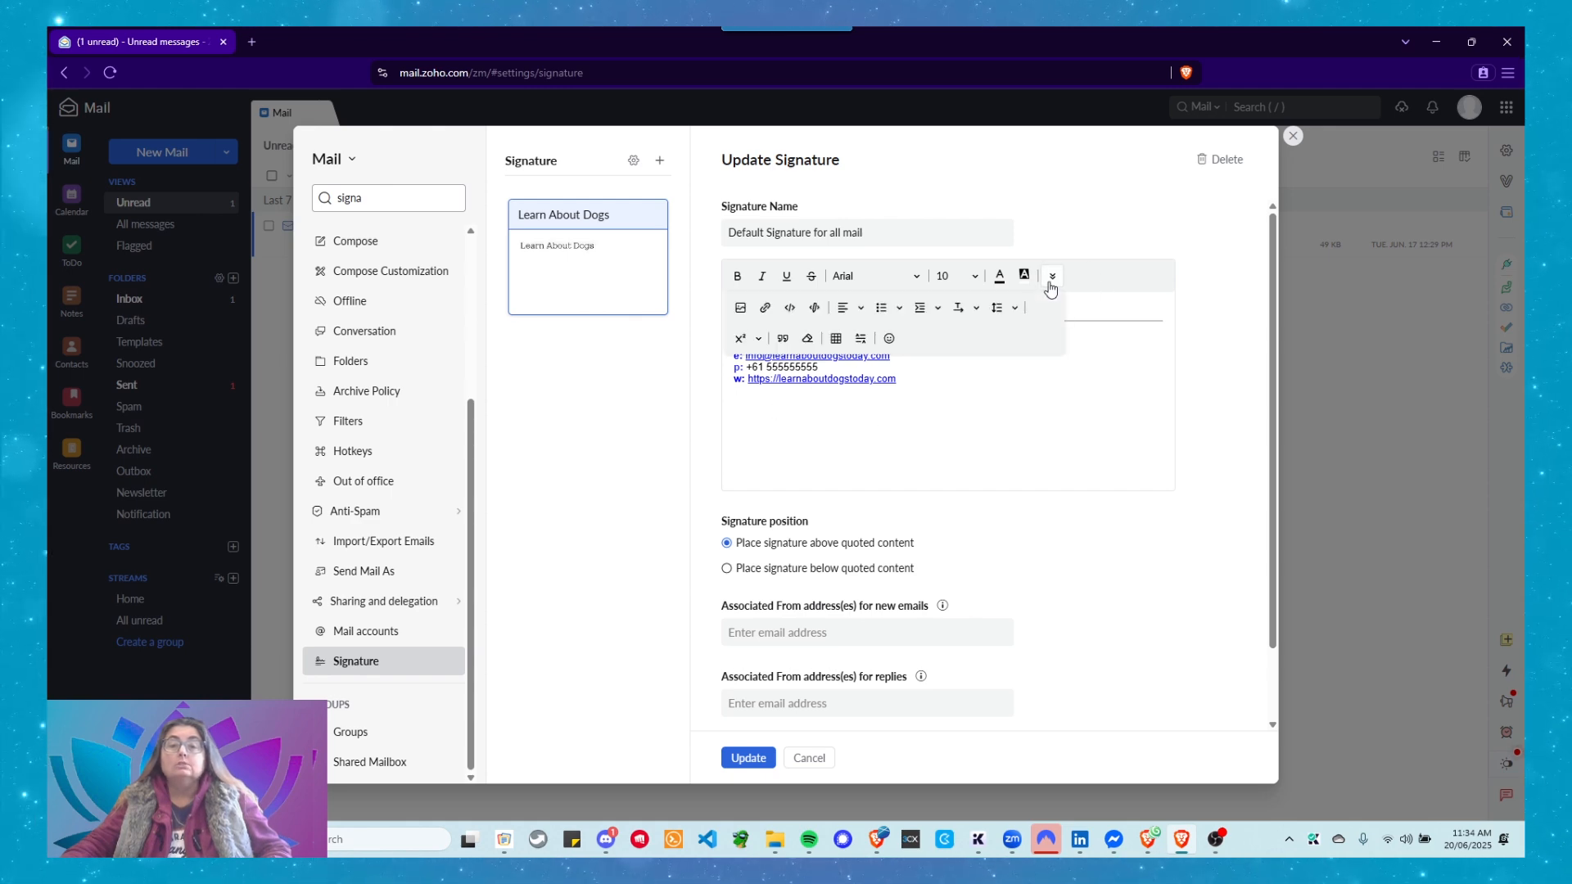
{"action": "left_click", "coordinate": [740, 309]}
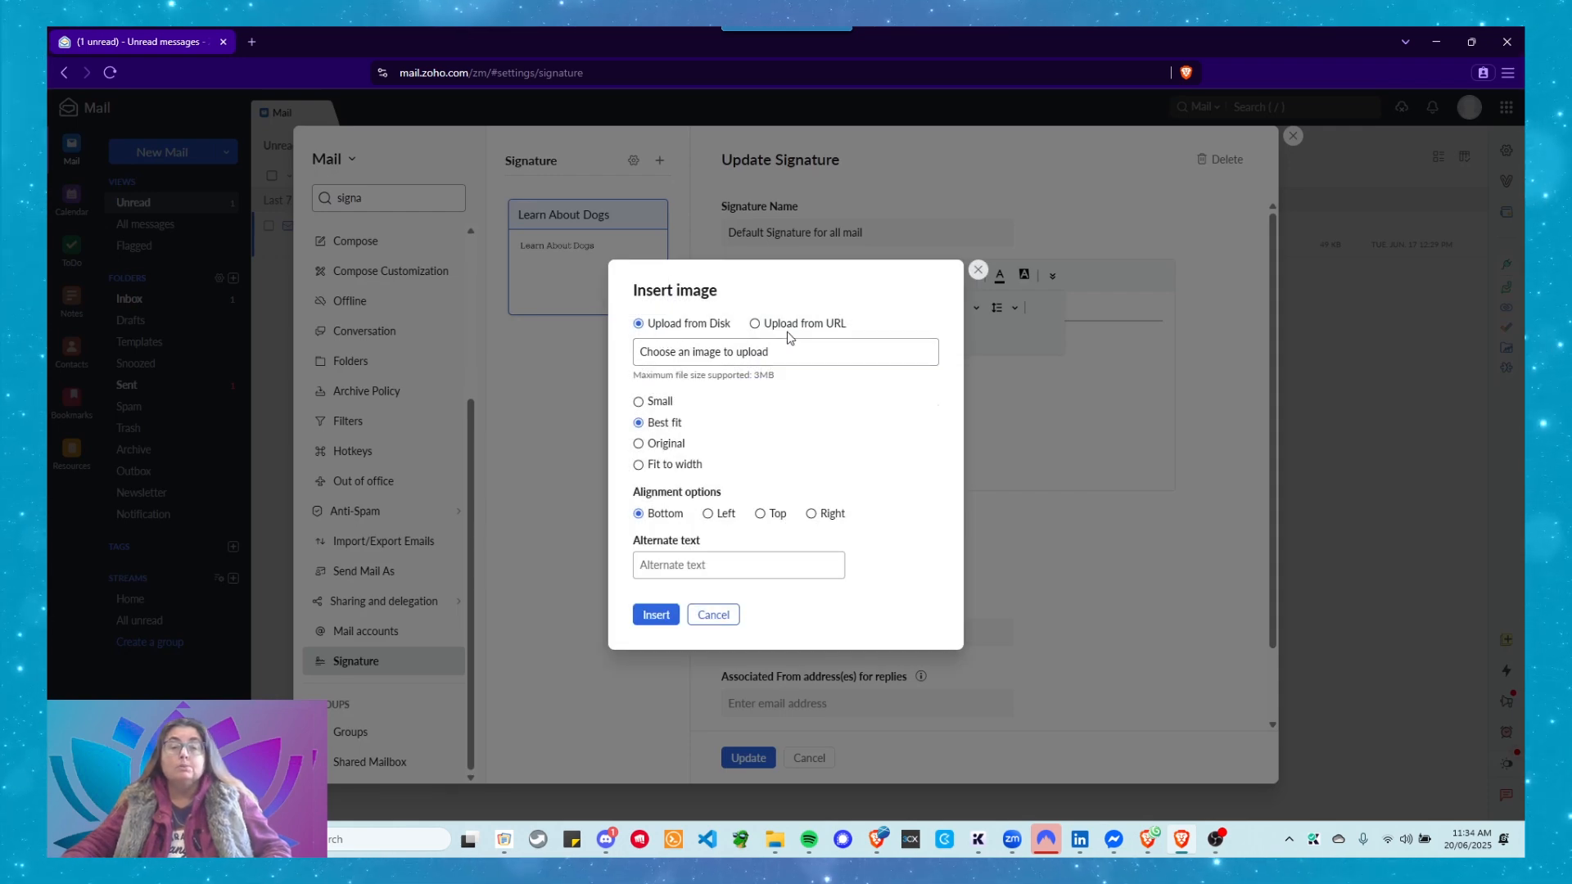
{"action": "left_click", "coordinate": [713, 615]}
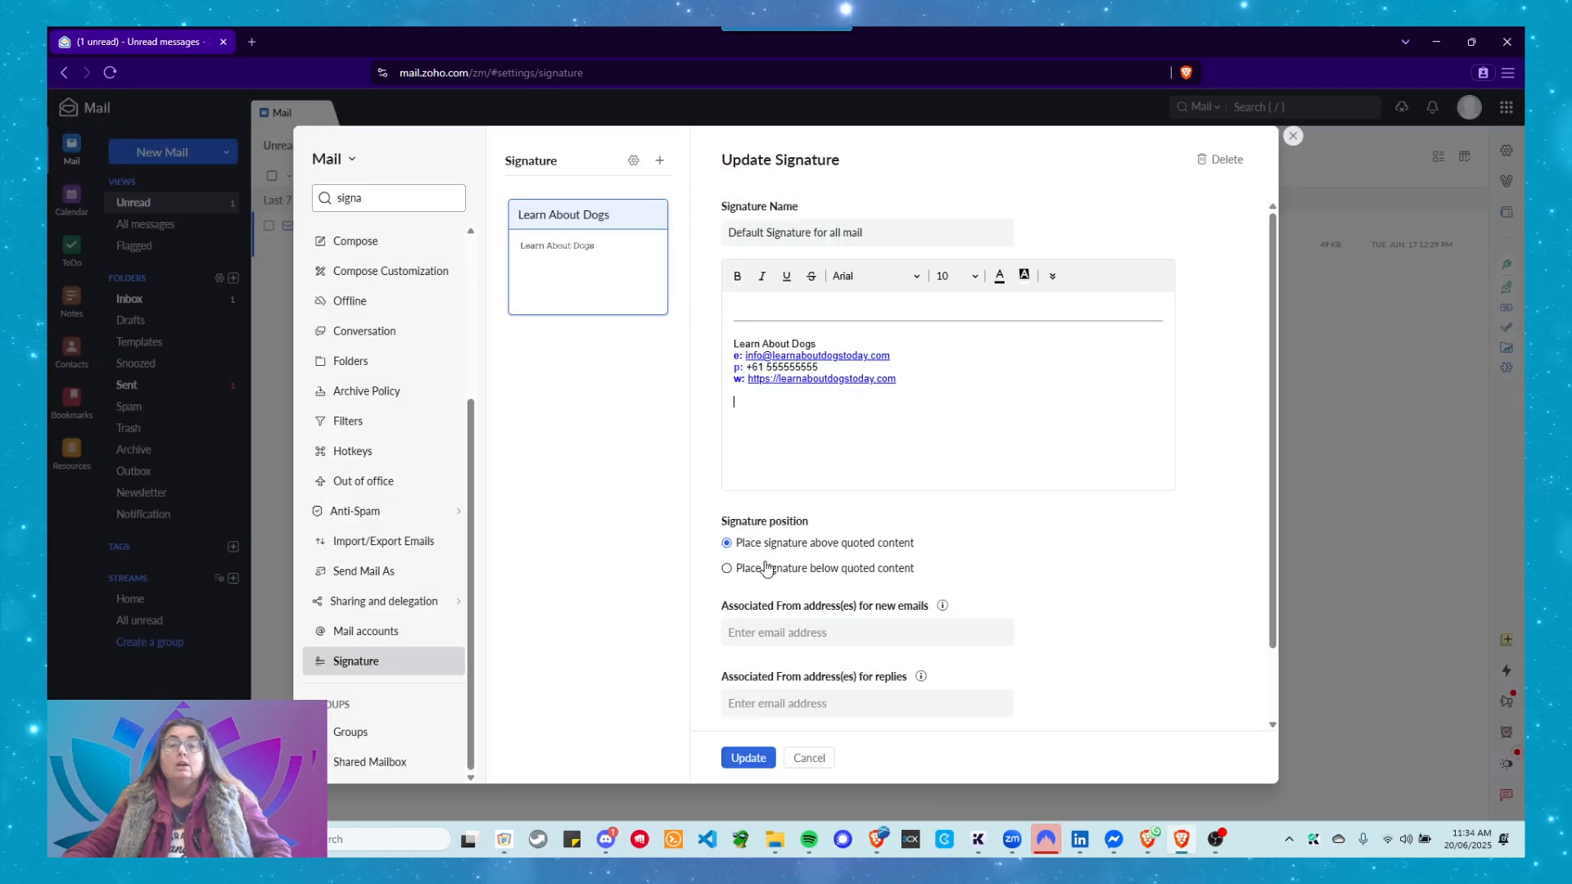
{"action": "left_click", "coordinate": [1052, 275]}
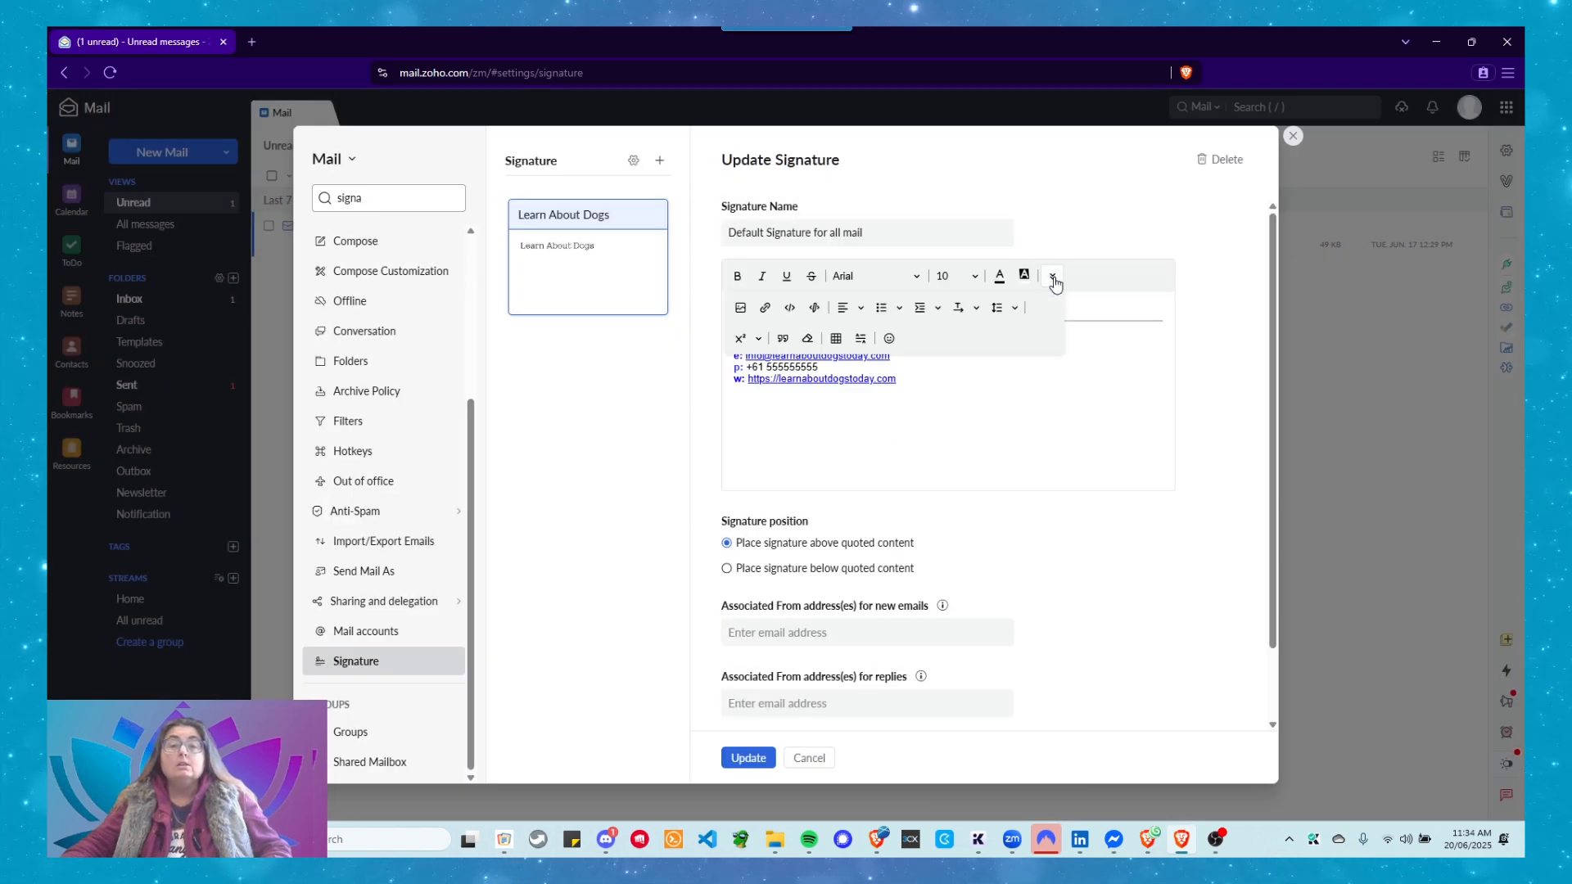
{"action": "left_click", "coordinate": [837, 339]}
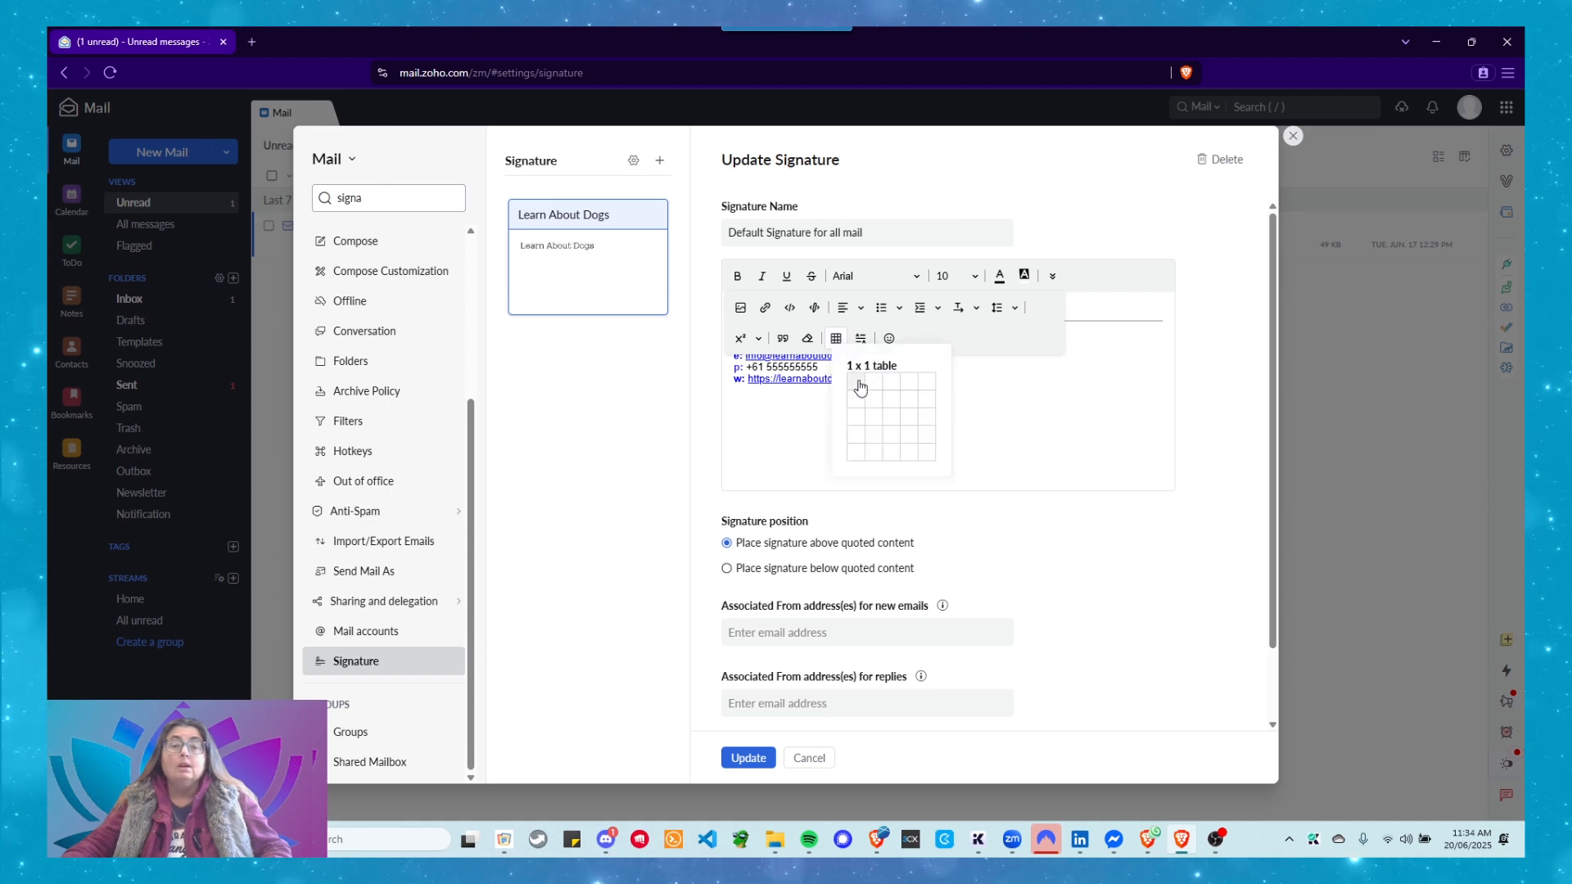
{"action": "left_click", "coordinate": [863, 381]}
{"action": "left_click", "coordinate": [984, 419]}
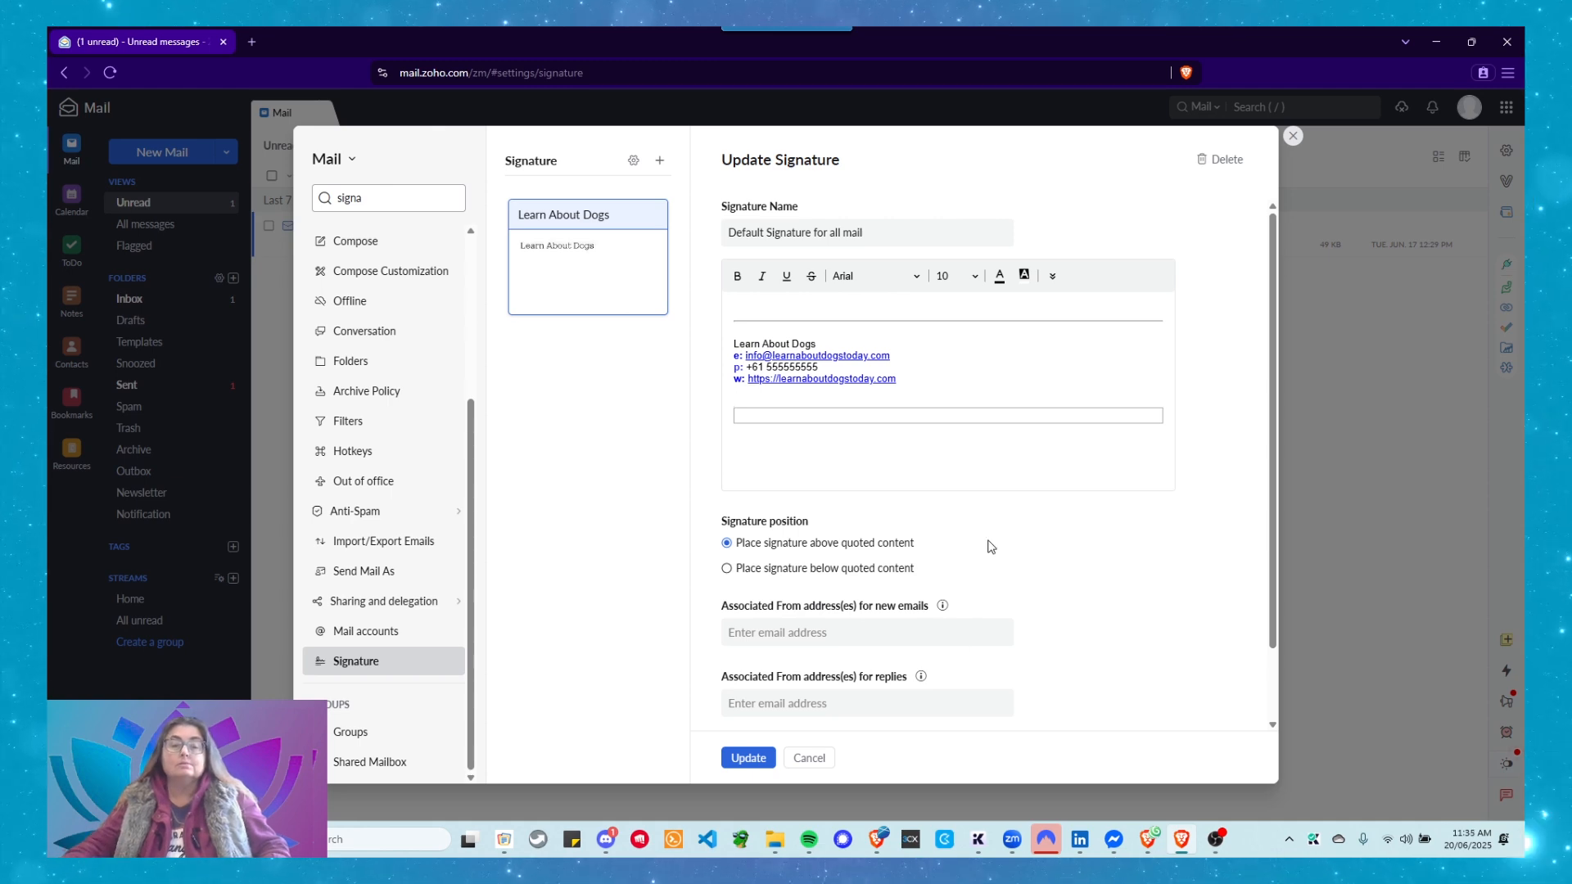
{"action": "left_click", "coordinate": [1052, 276]}
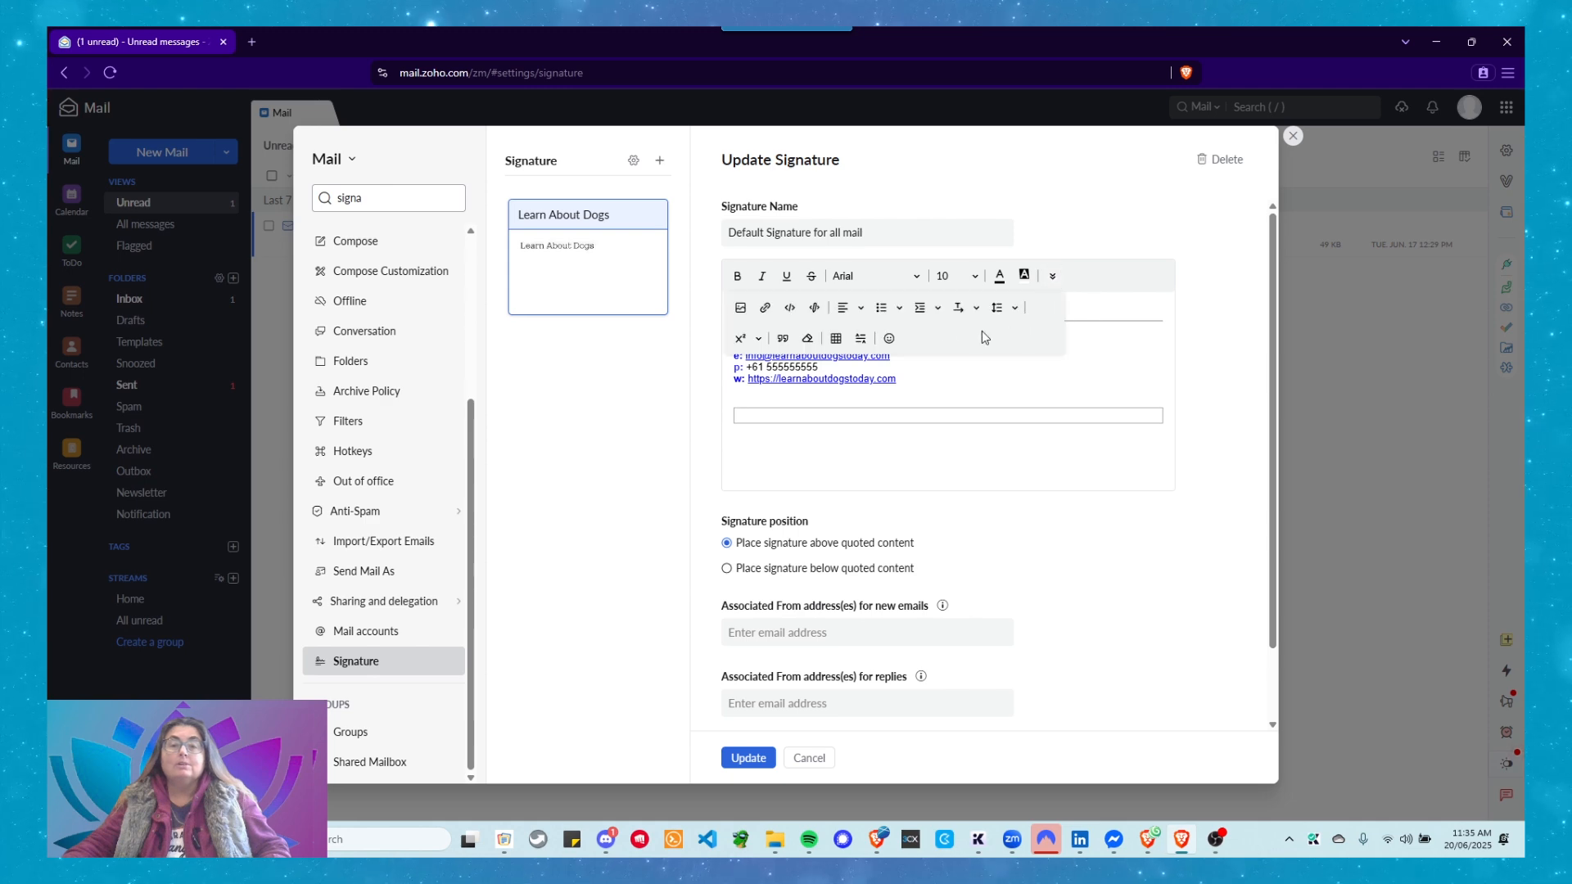
{"action": "left_click", "coordinate": [833, 338]}
{"action": "left_click", "coordinate": [868, 386]}
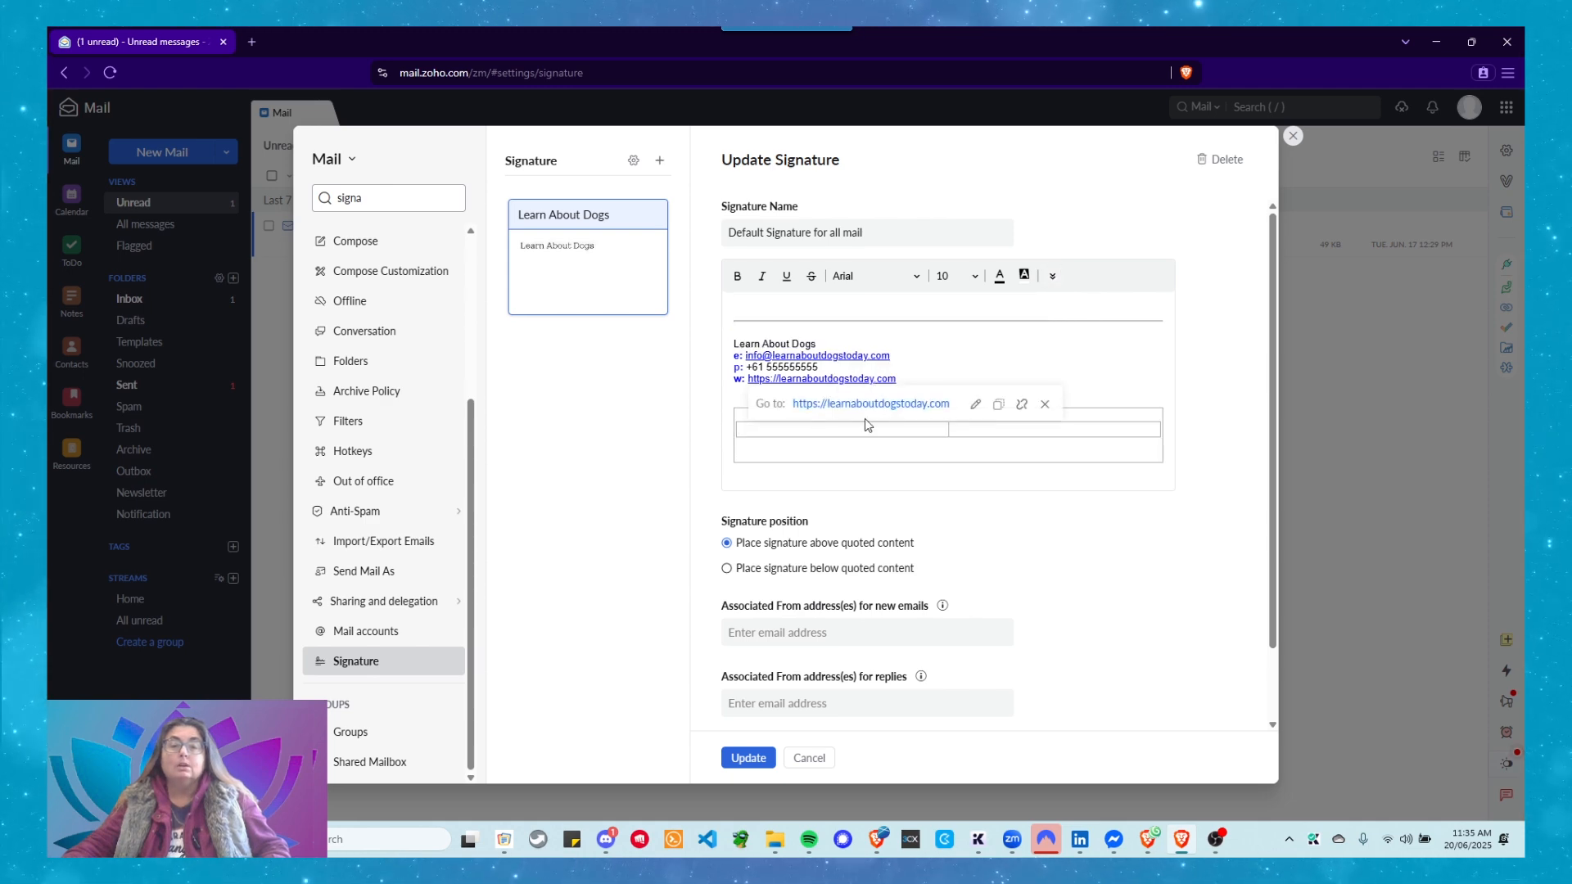
{"action": "left_click", "coordinate": [1045, 403]}
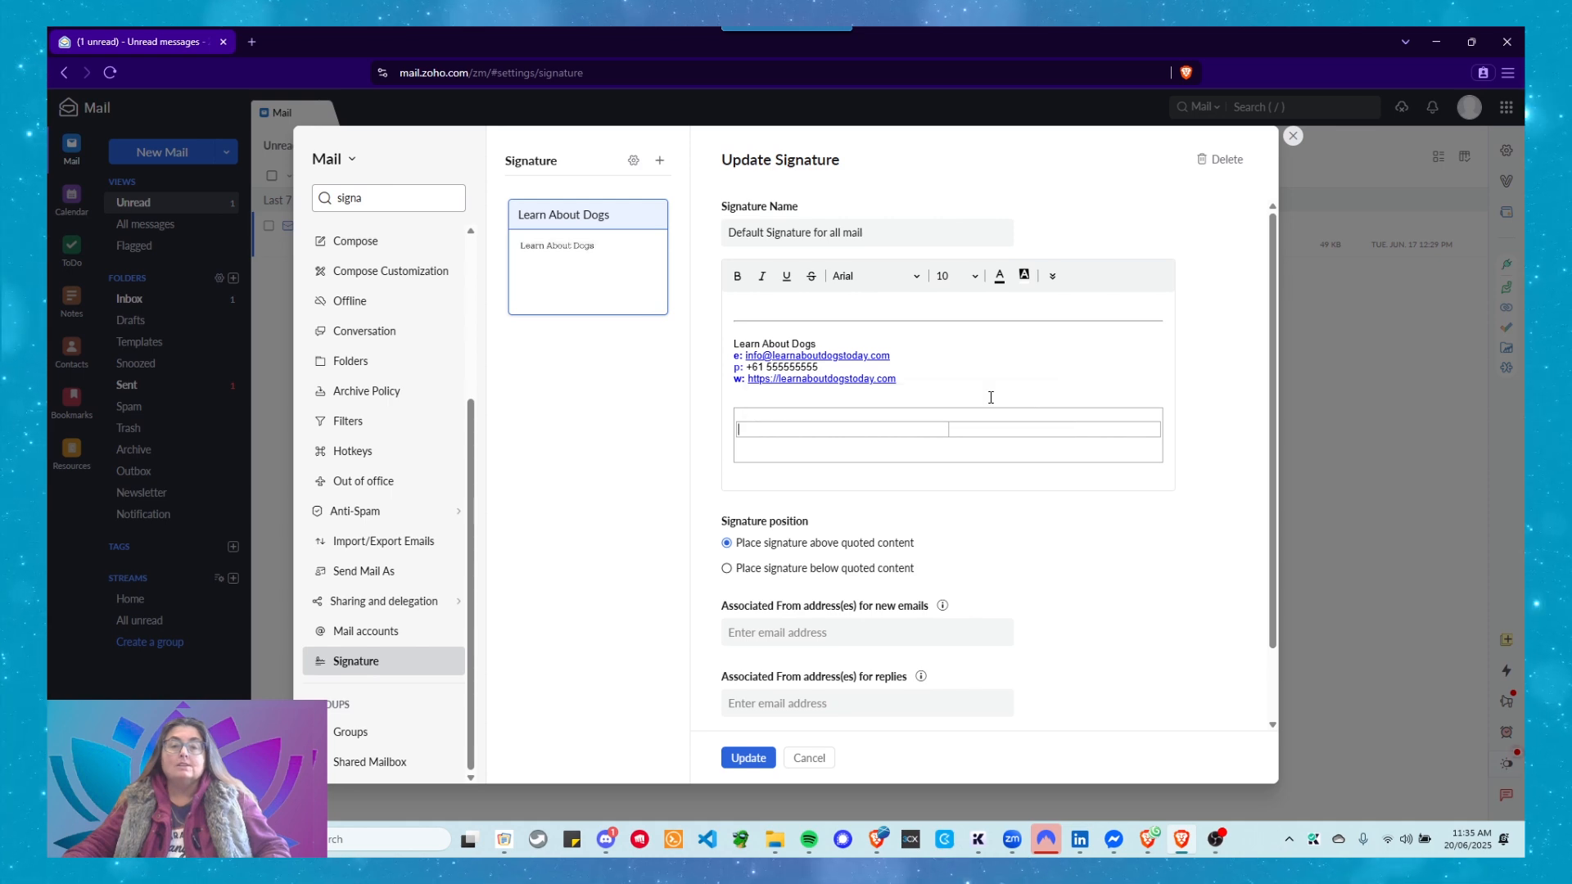
{"action": "left_click", "coordinate": [858, 415]}
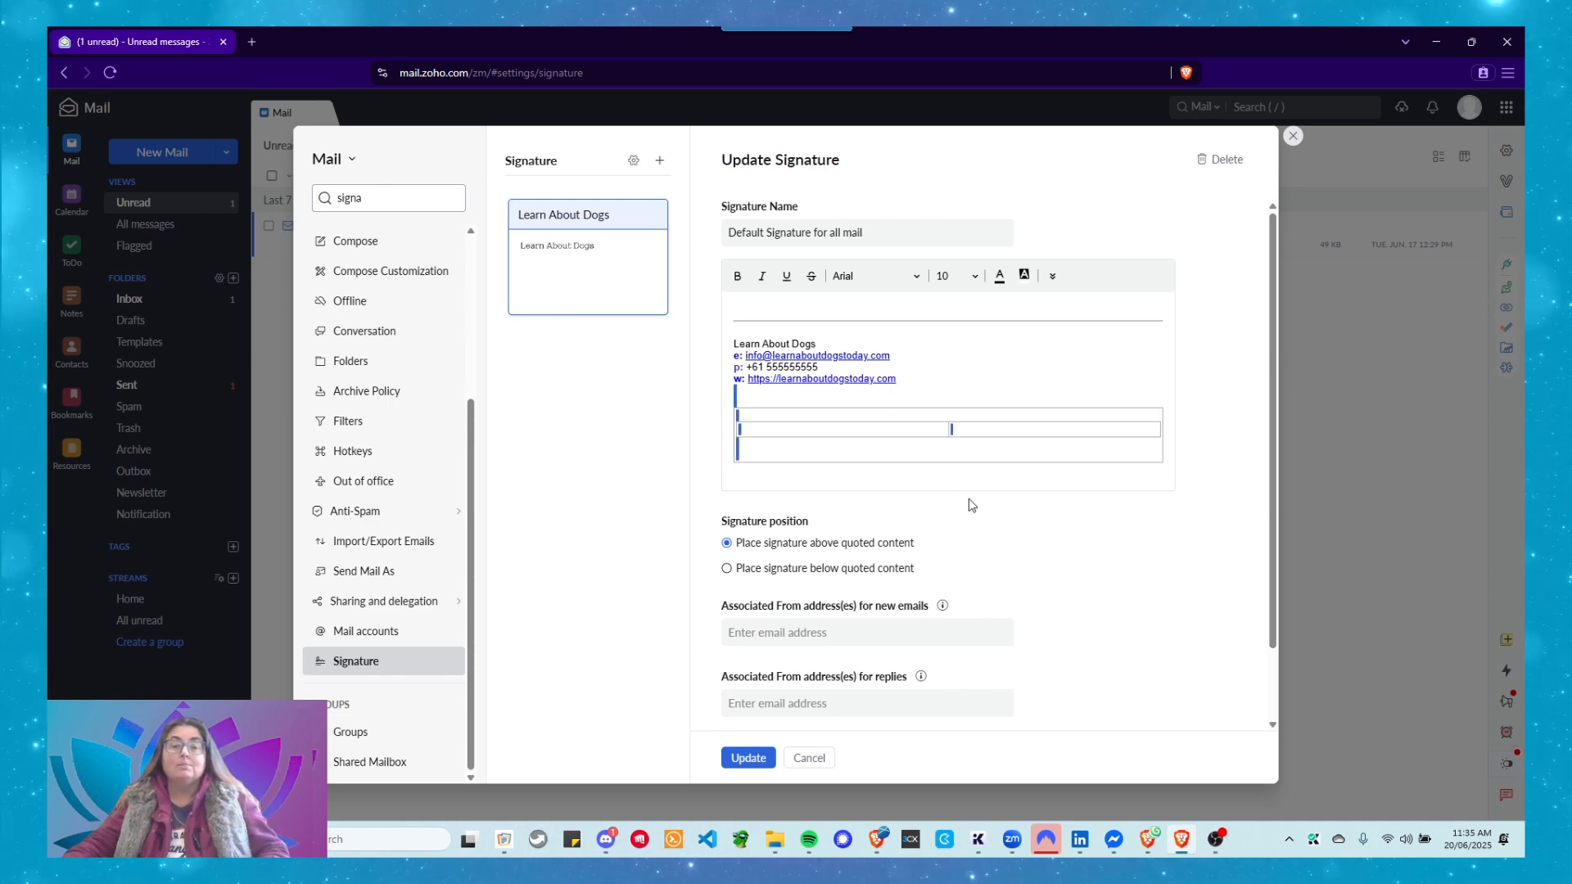
{"action": "key", "text": "BackSpace"}
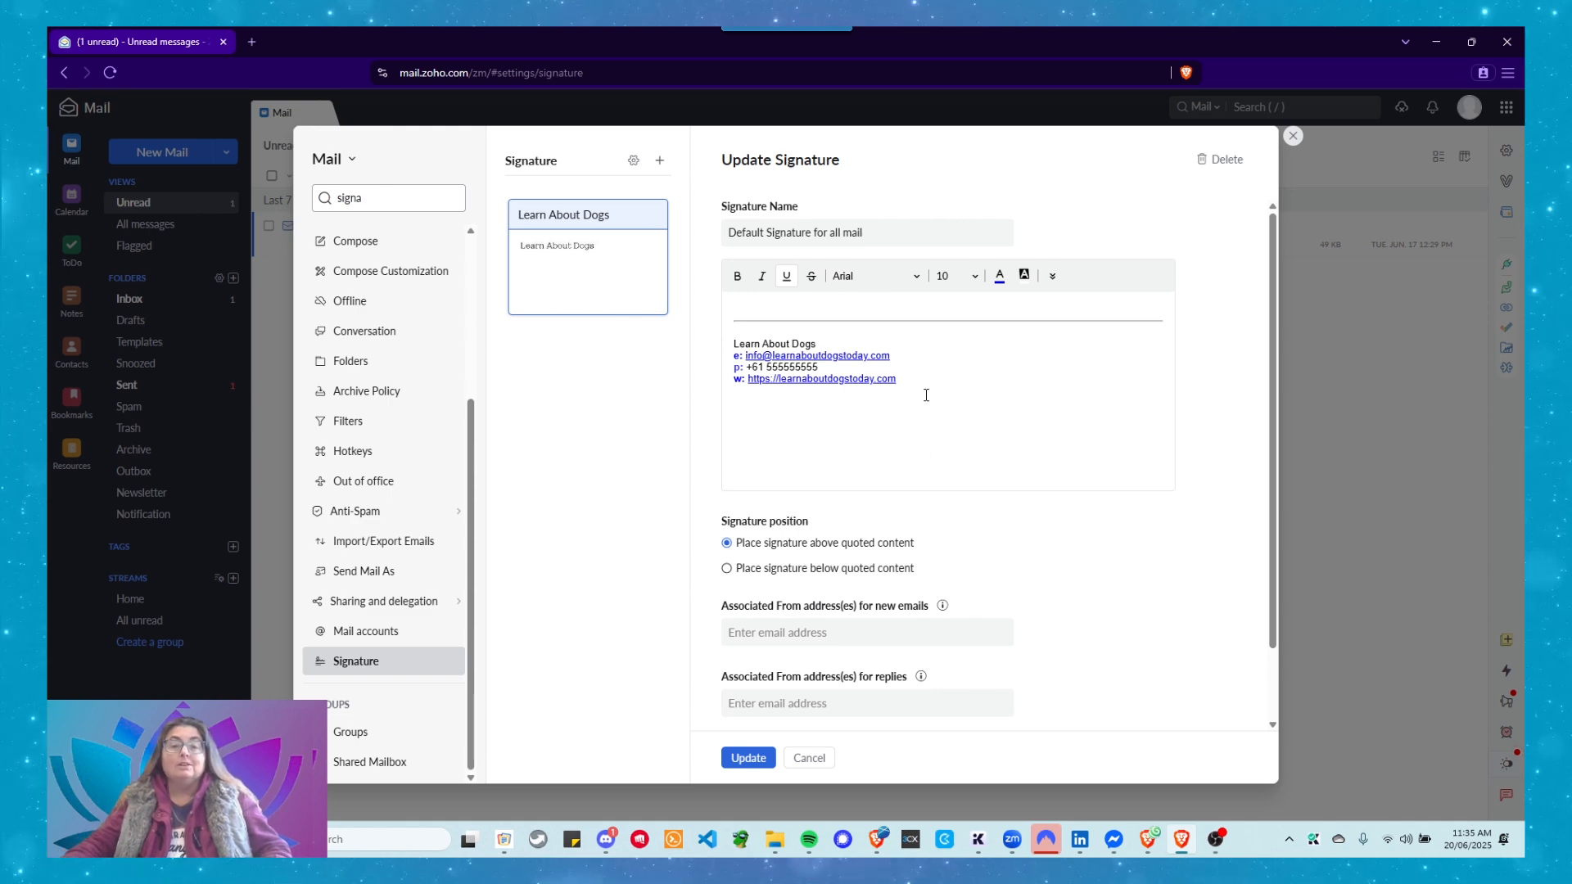
Insert a 1 x 2 table below the signature lines.
{"action": "key", "text": "Return"}
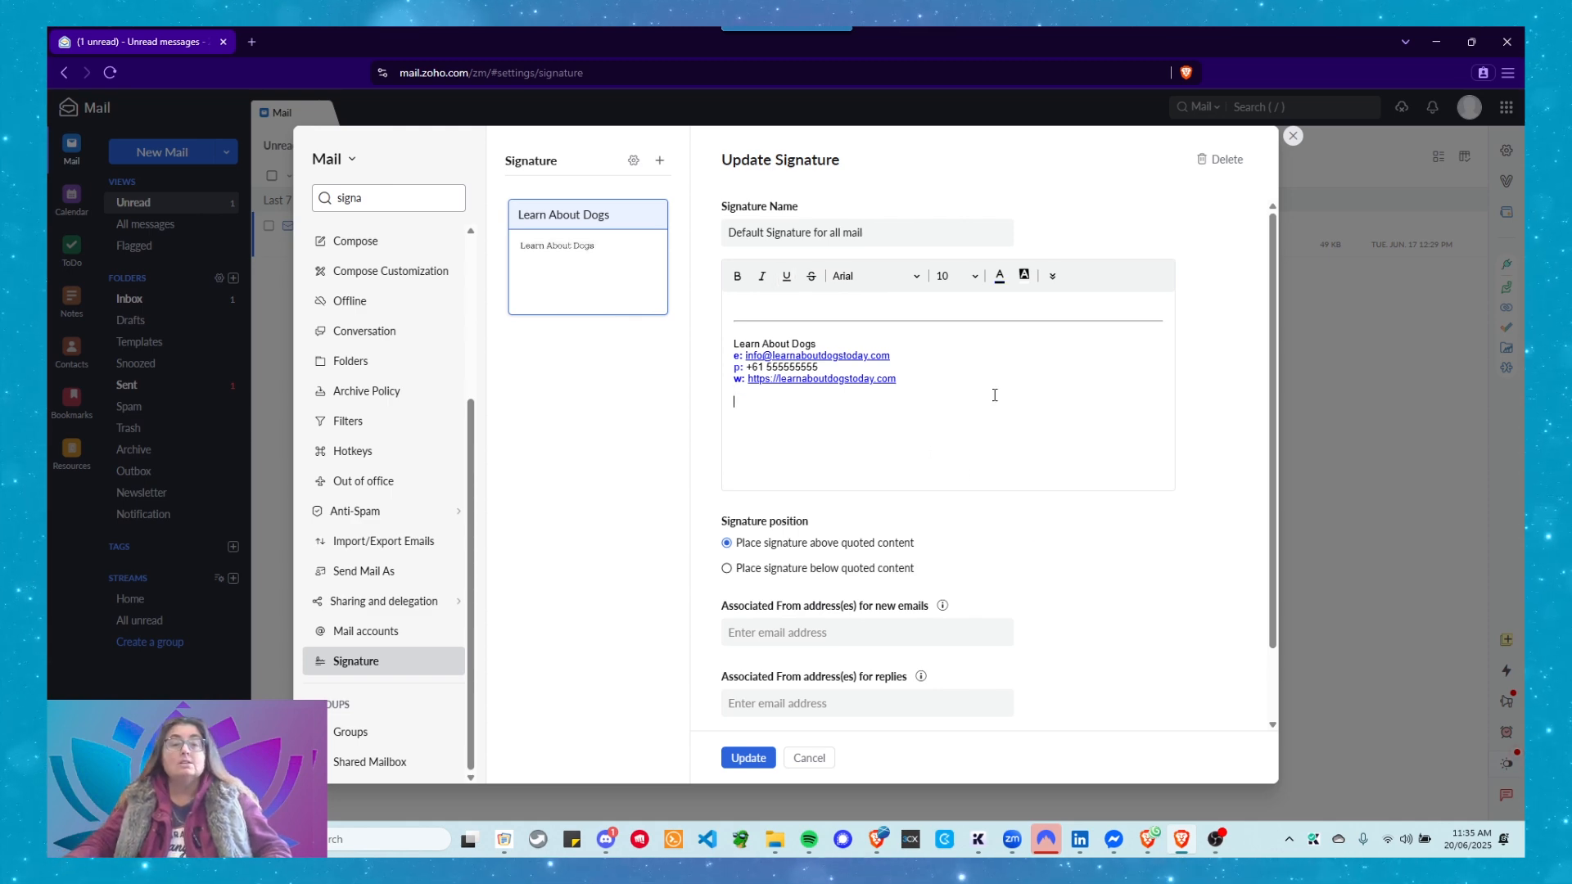
{"action": "left_click", "coordinate": [1050, 281]}
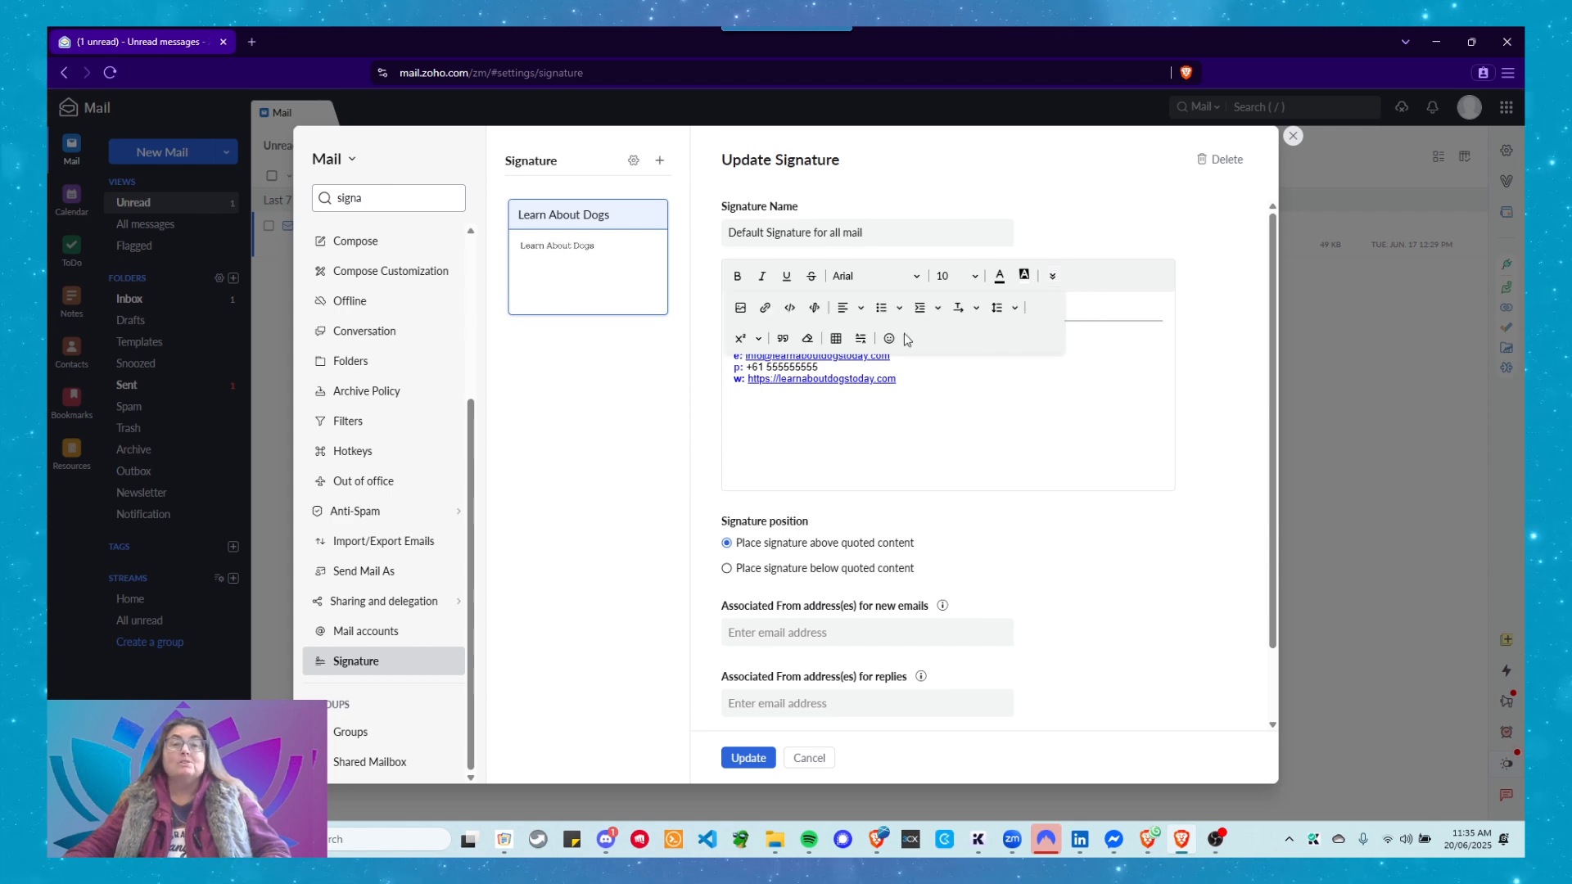
{"action": "left_click", "coordinate": [833, 339]}
{"action": "left_click", "coordinate": [861, 397]}
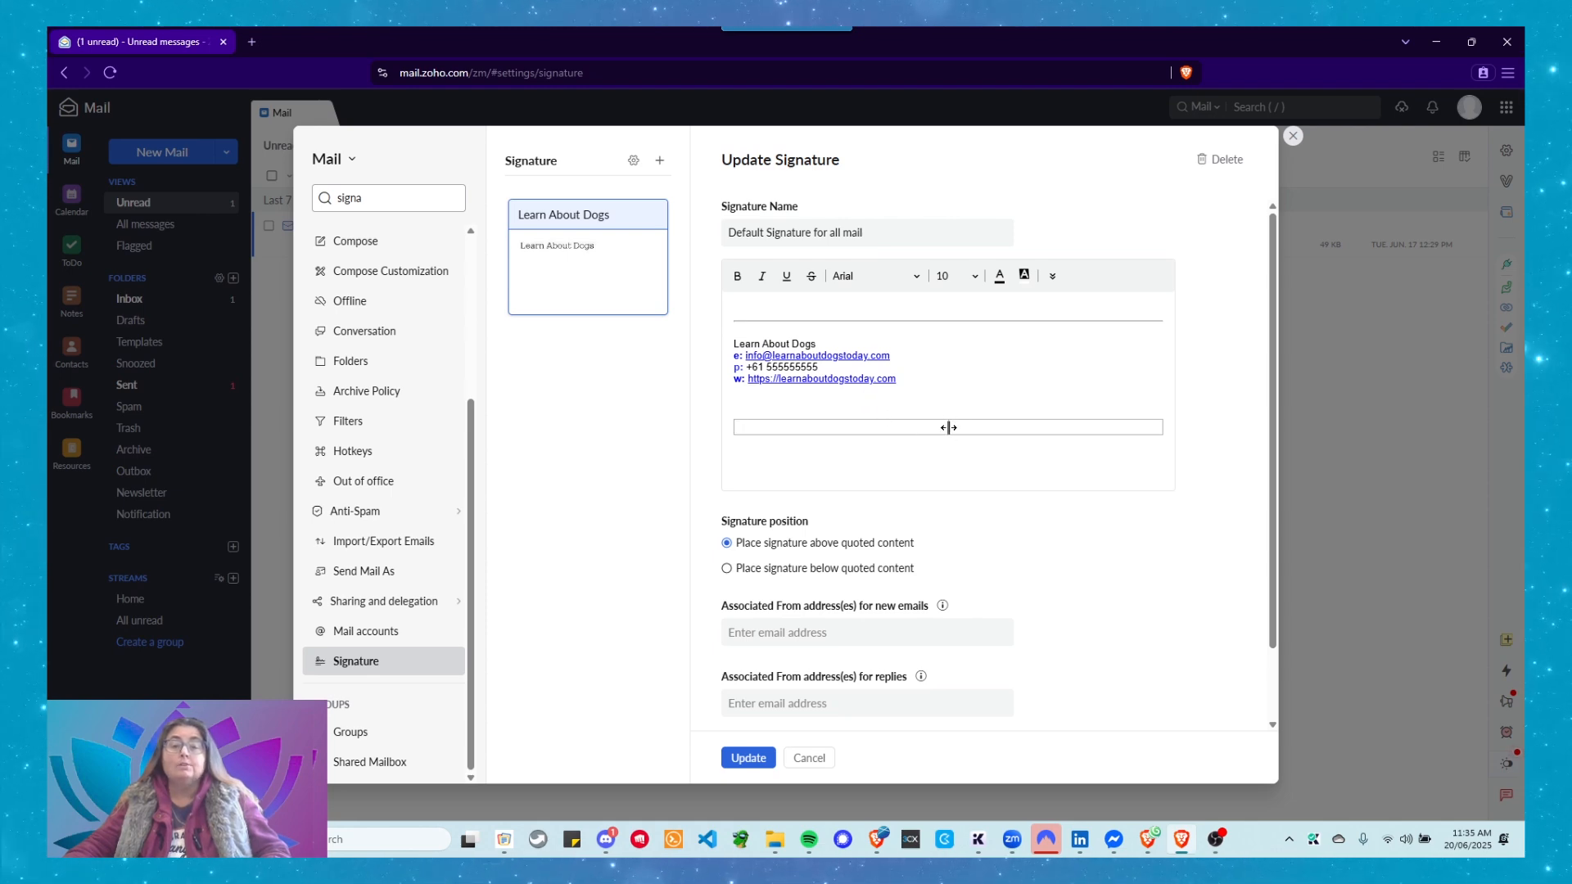
Narrow the first column, type LOGO there, and move the four contact lines into the second cell.
{"action": "left_click_drag", "start_coordinate": [948, 426], "coordinate": [826, 429]}
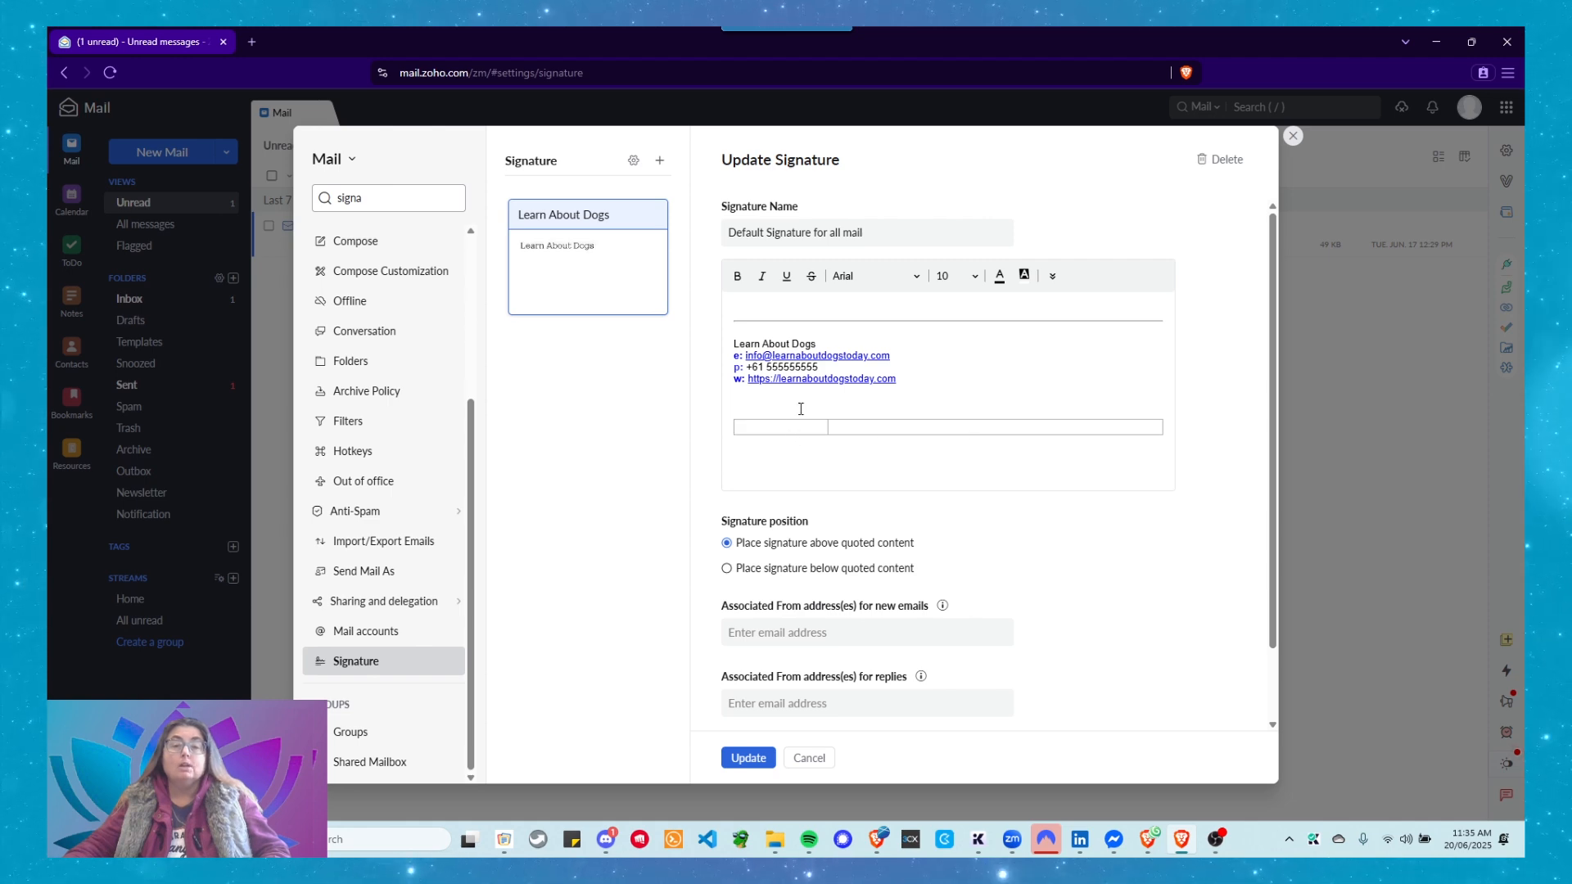
{"action": "type", "text": "LOGO"}
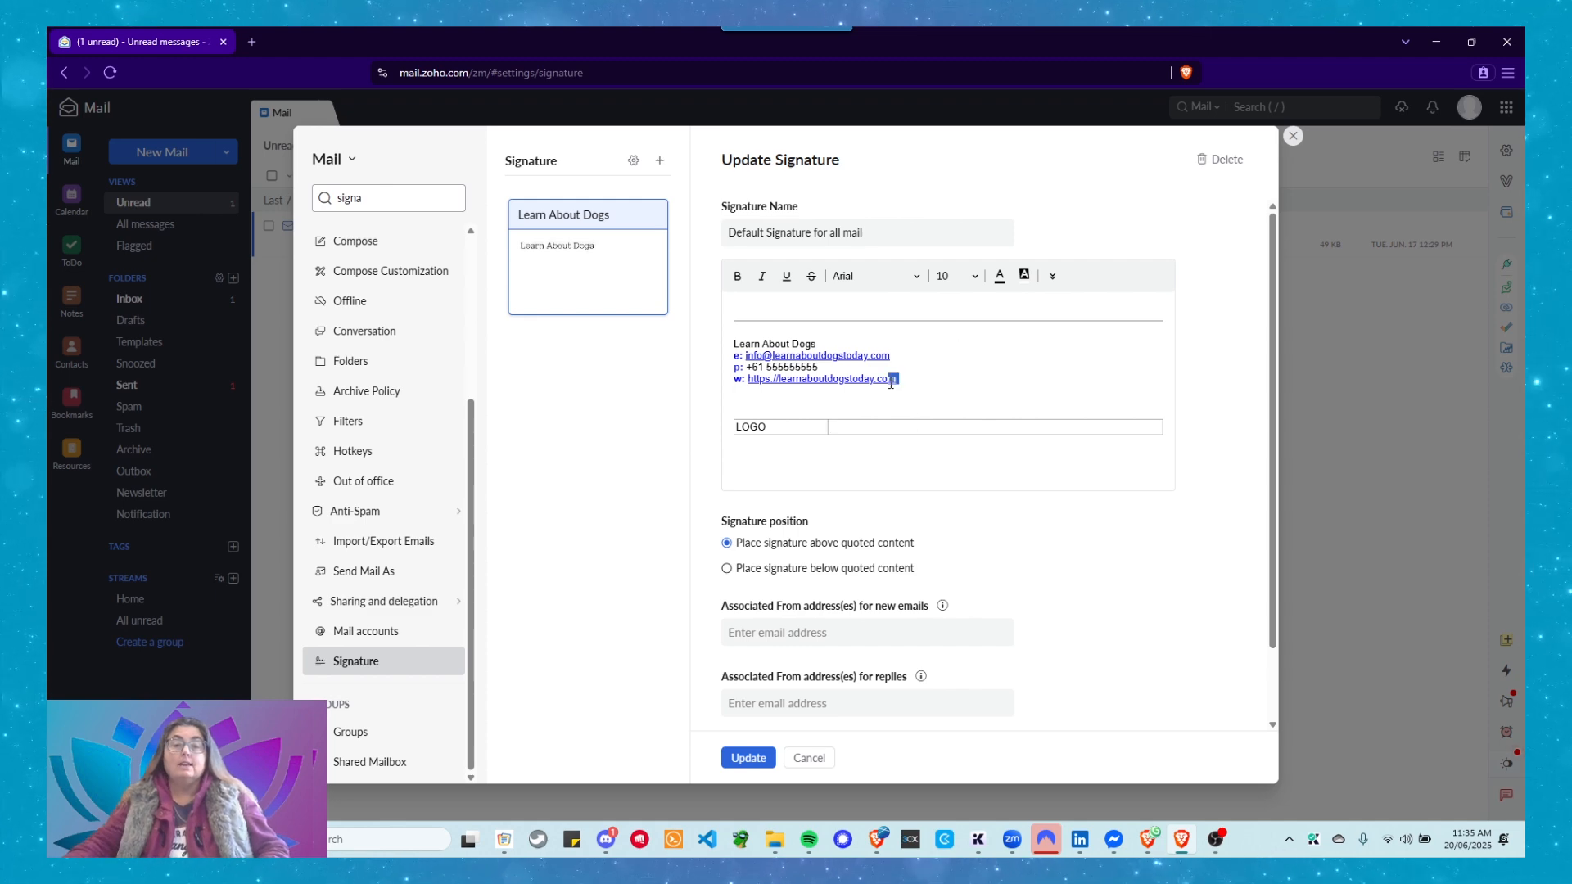
{"action": "left_click_drag", "start_coordinate": [890, 383], "coordinate": [721, 347]}
{"action": "key", "text": "ctrl+c"}
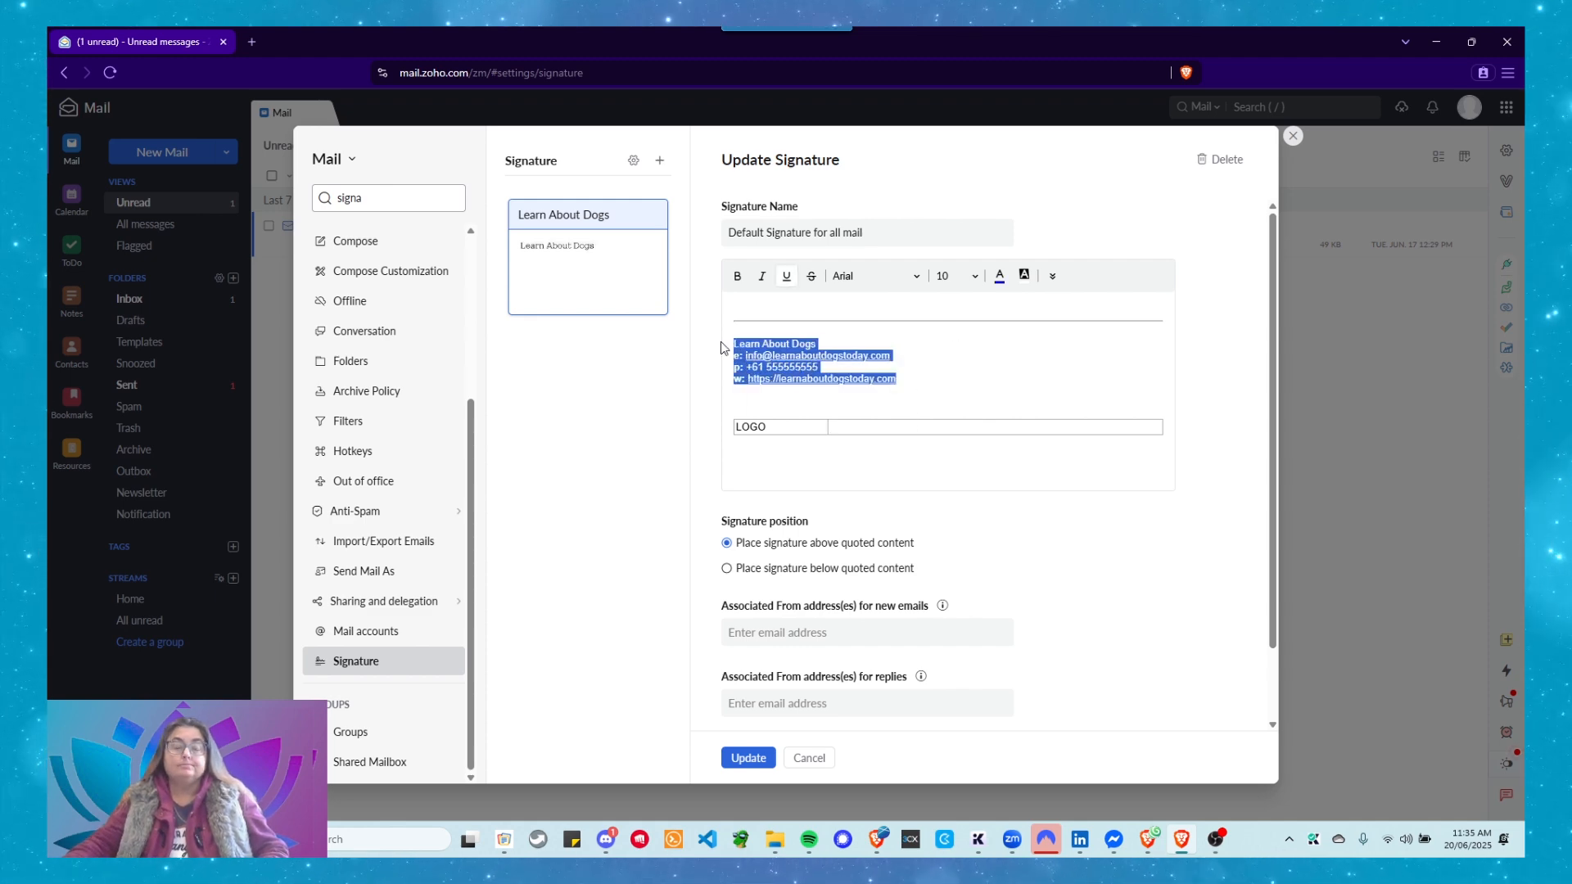
{"action": "left_click", "coordinate": [848, 427]}
{"action": "key", "text": "ctrl+v"}
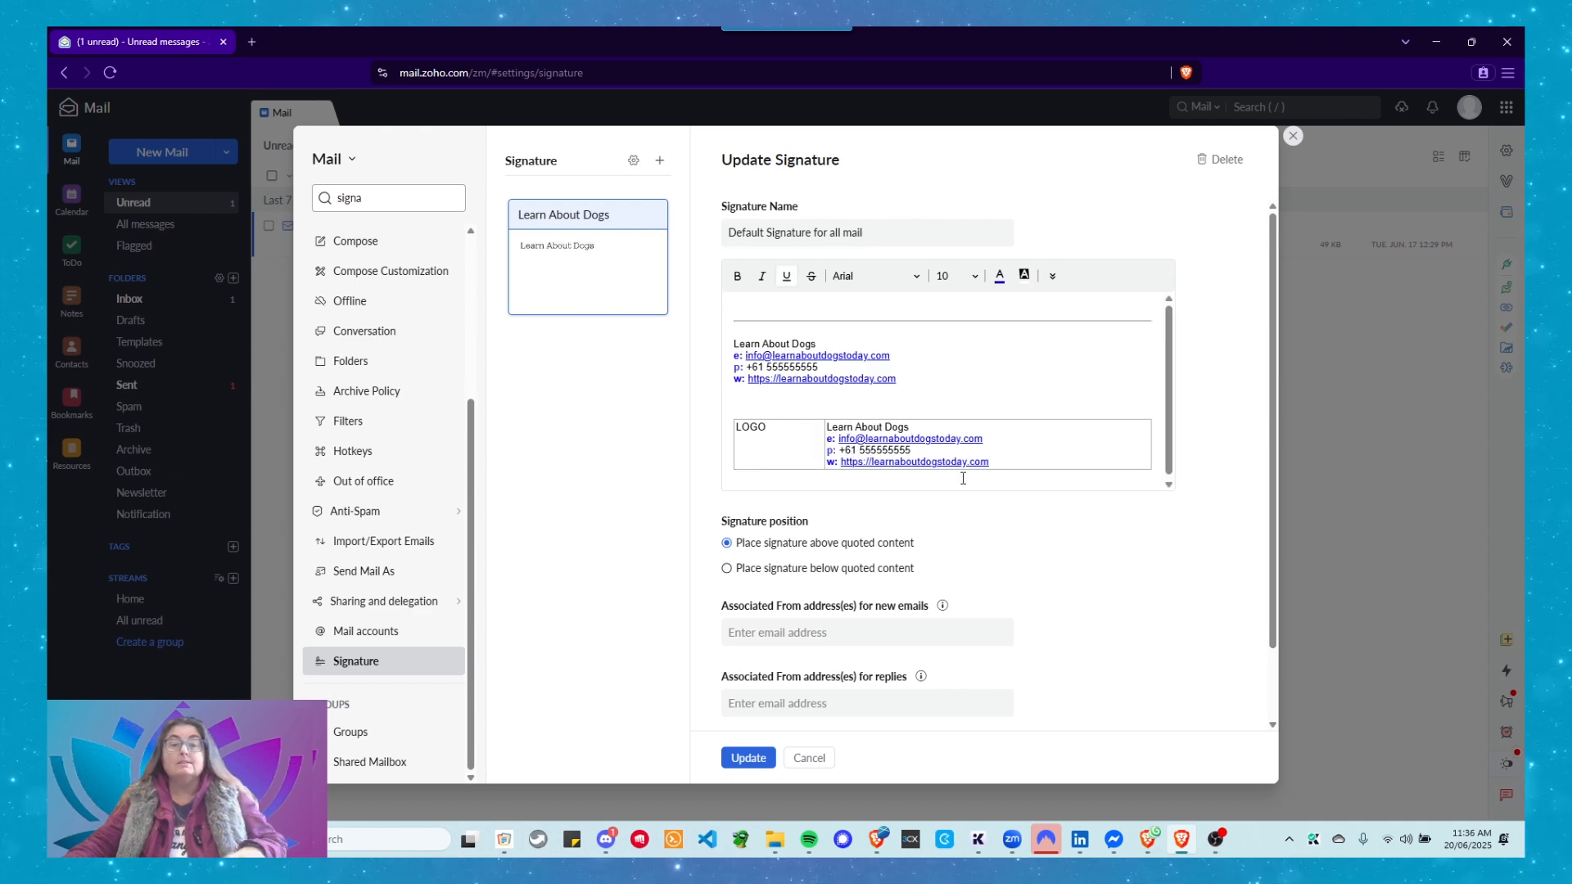
{"action": "left_click_drag", "start_coordinate": [915, 382], "coordinate": [720, 346]}
{"action": "key", "text": "BackSpace"}
{"action": "key", "text": "BackSpace"}
{"action": "key", "text": "BackSpace"}
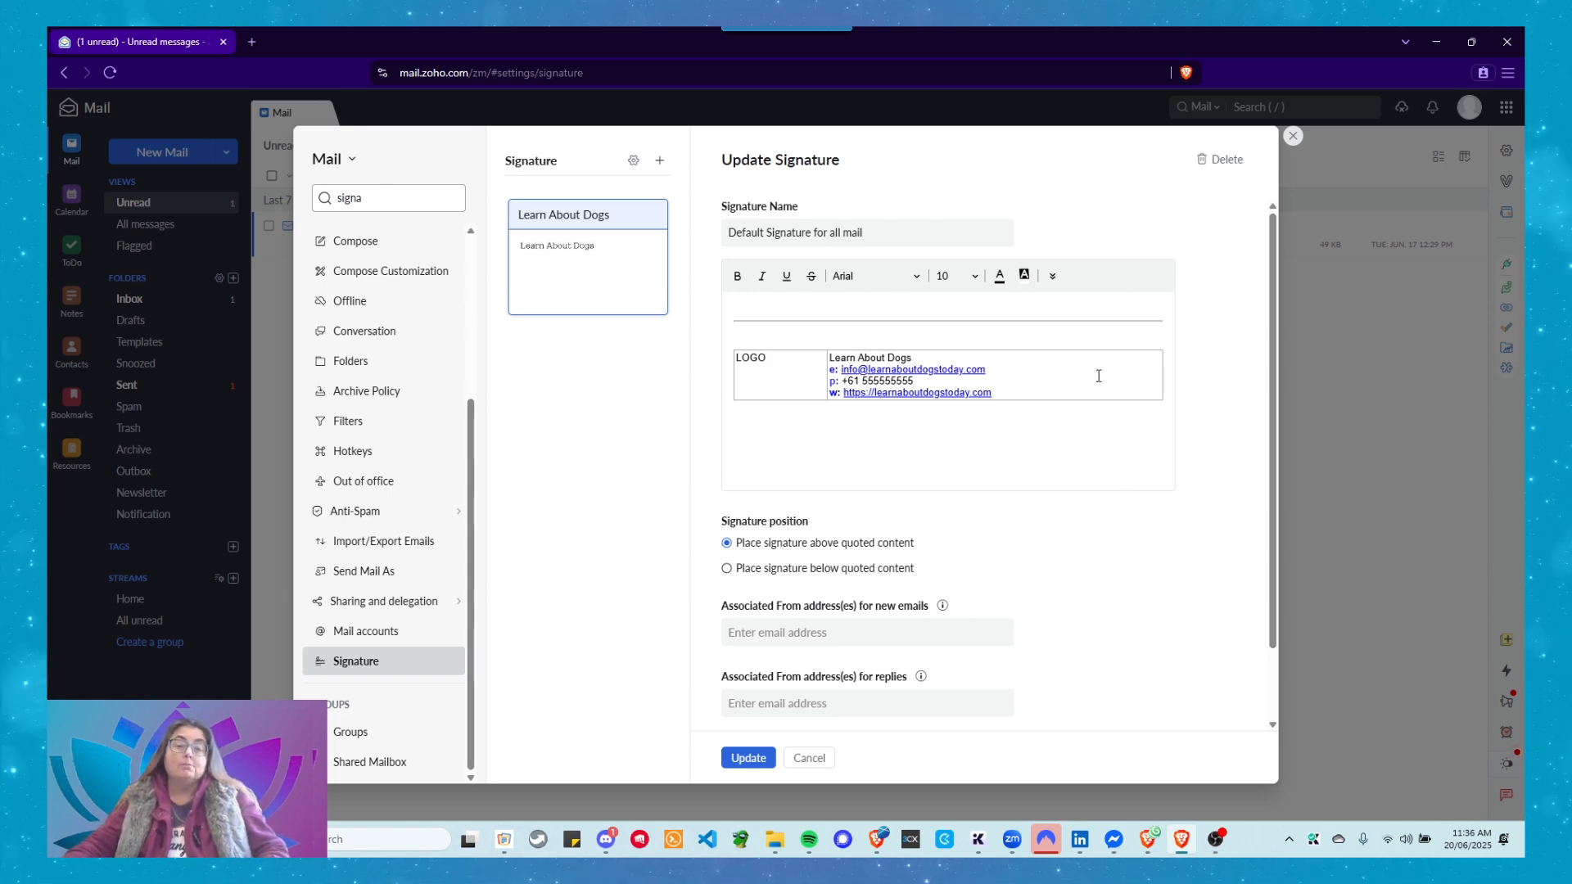
{"action": "left_click", "coordinate": [918, 433]}
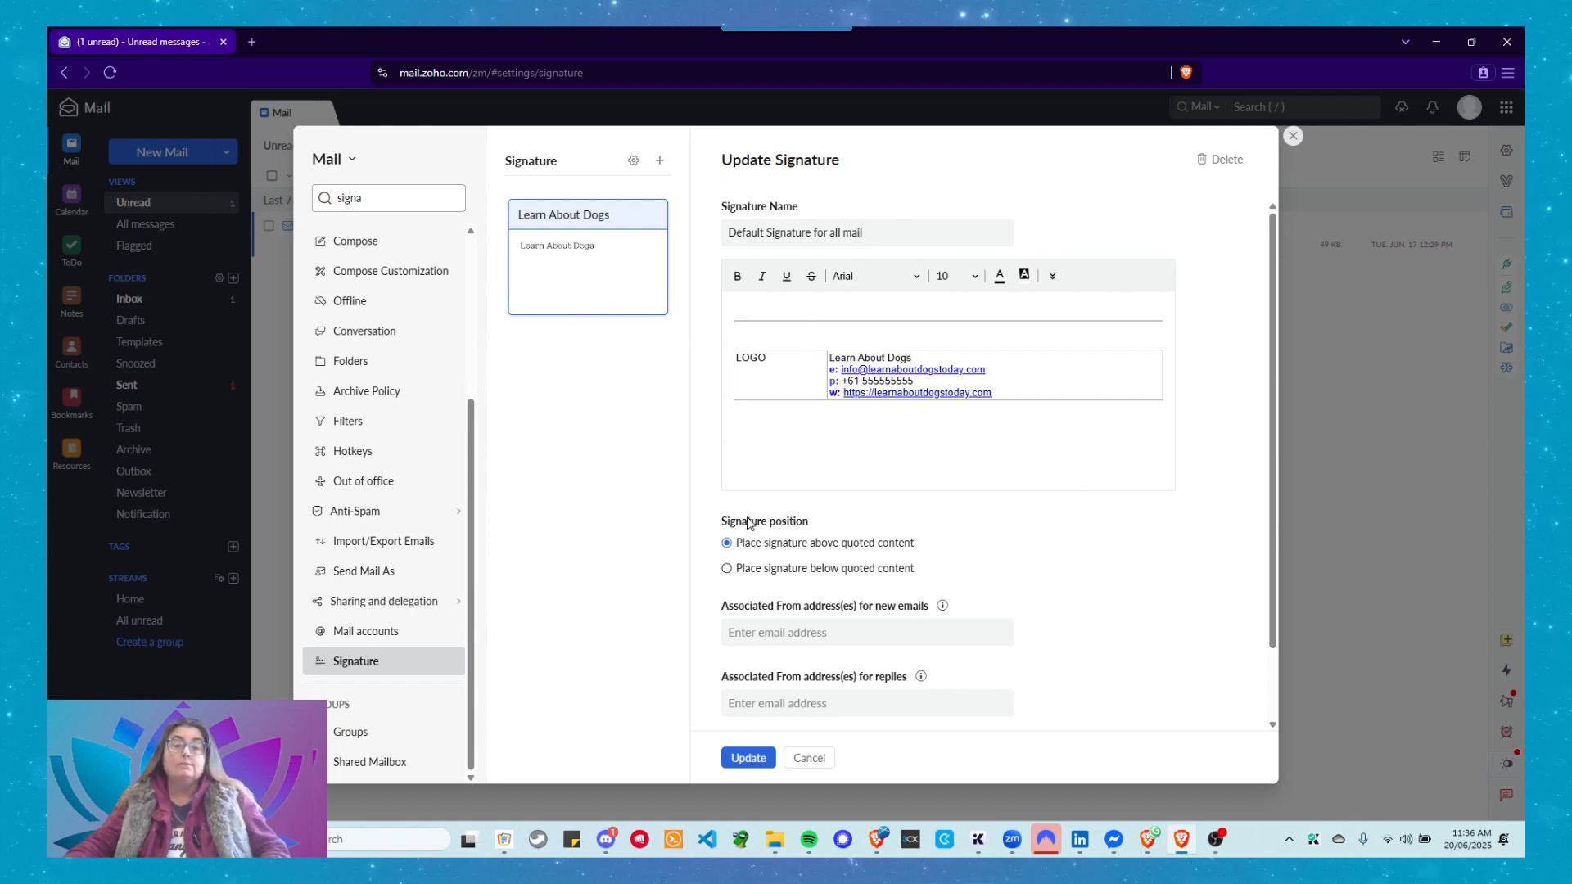
Expand the editor's More Options (») second toolbar row.
{"action": "left_click", "coordinate": [1053, 277]}
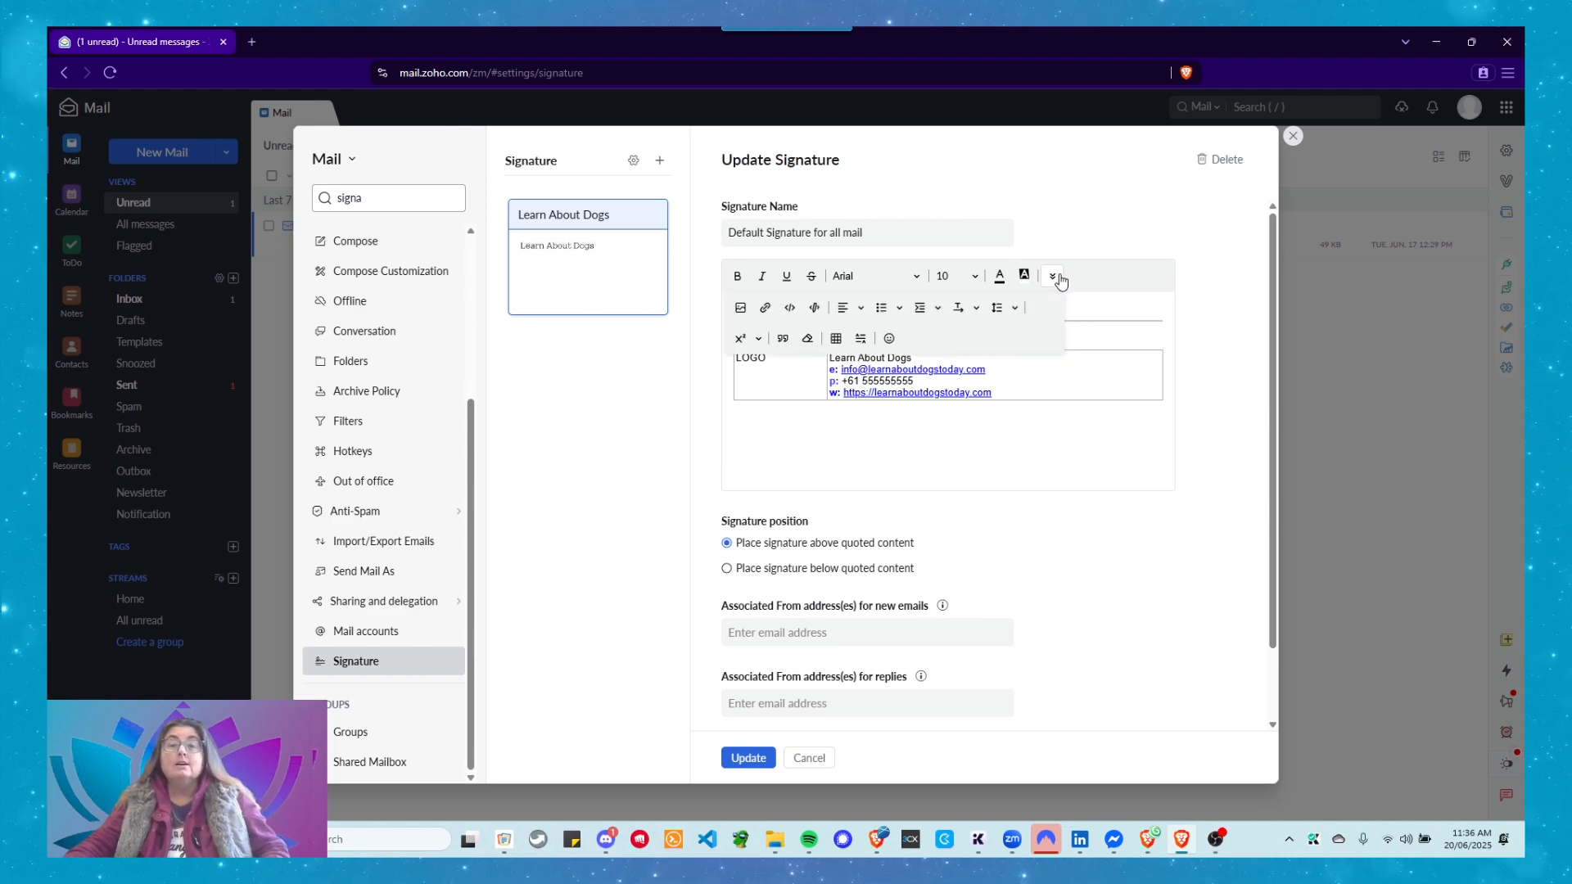
{"action": "left_click", "coordinate": [790, 310]}
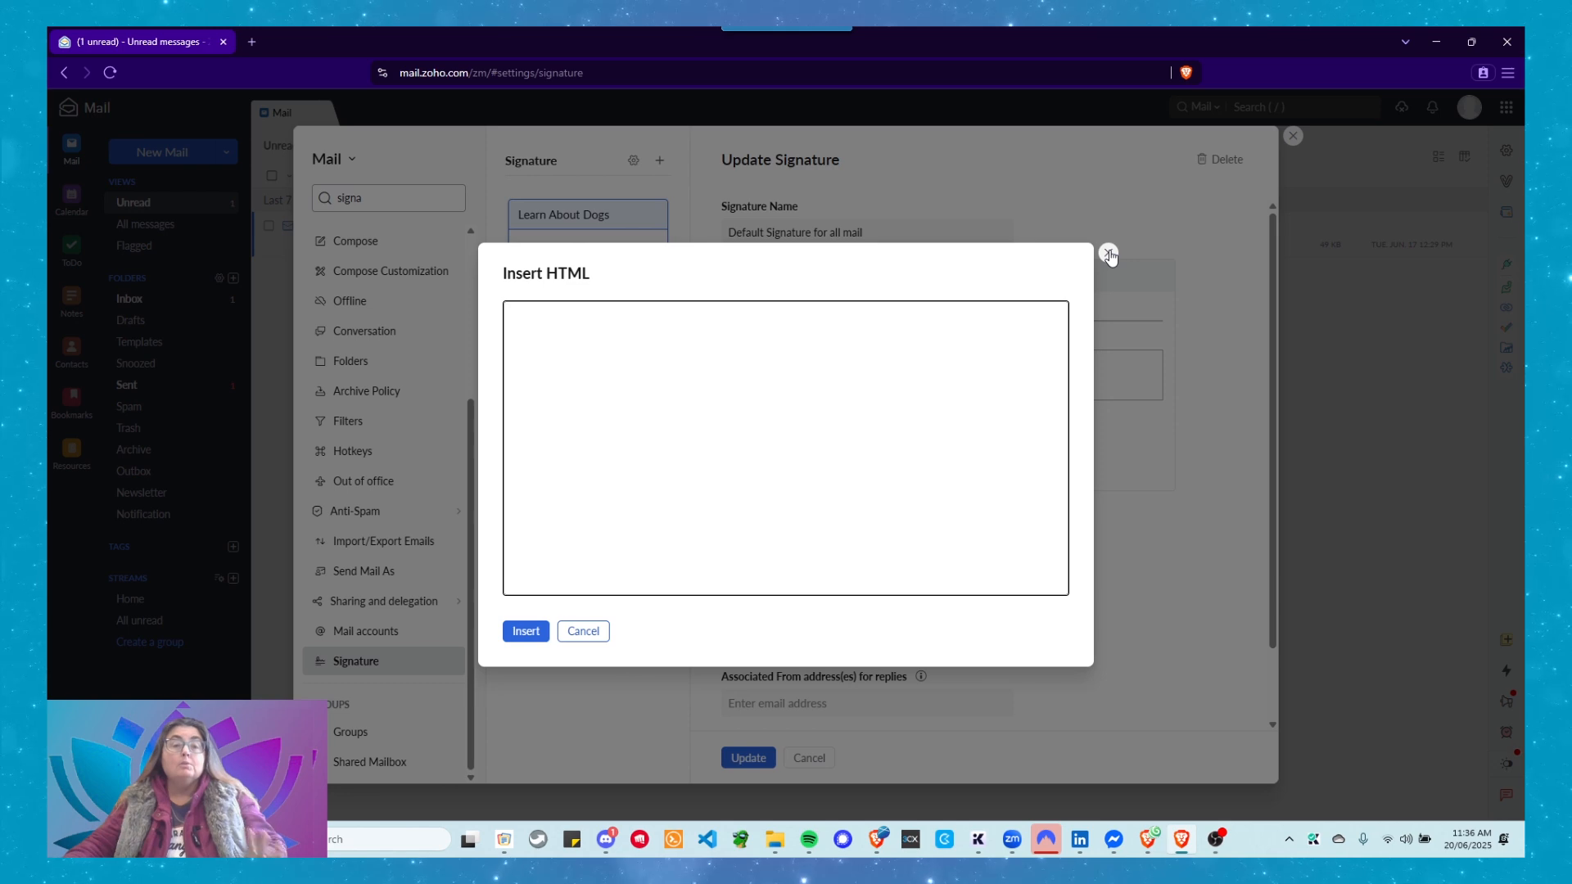
{"action": "left_click", "coordinate": [530, 632]}
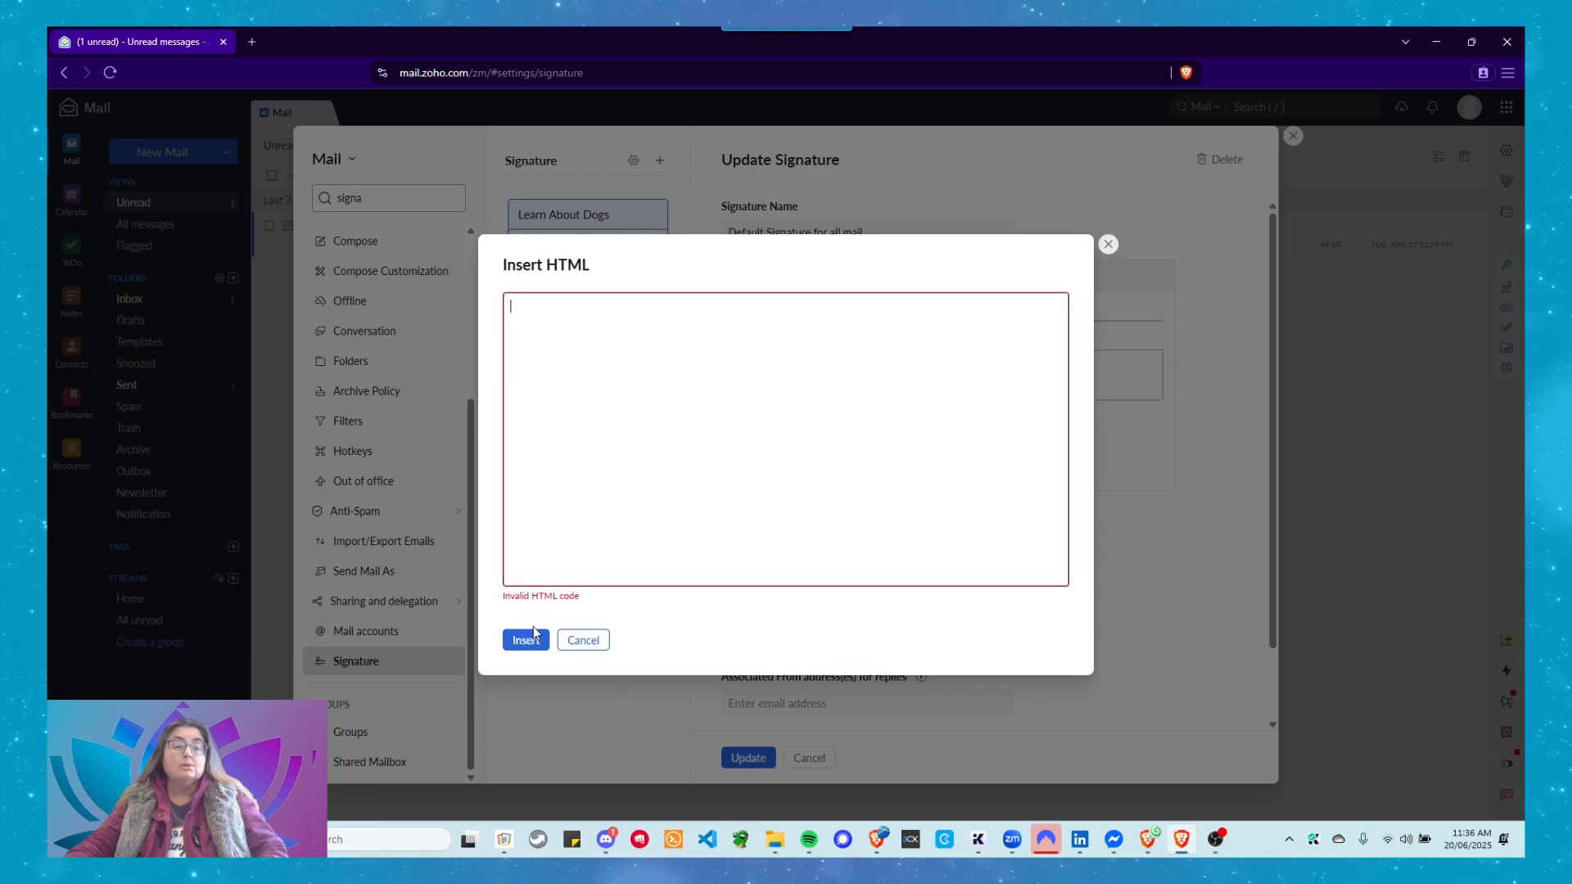
{"action": "left_click", "coordinate": [583, 640]}
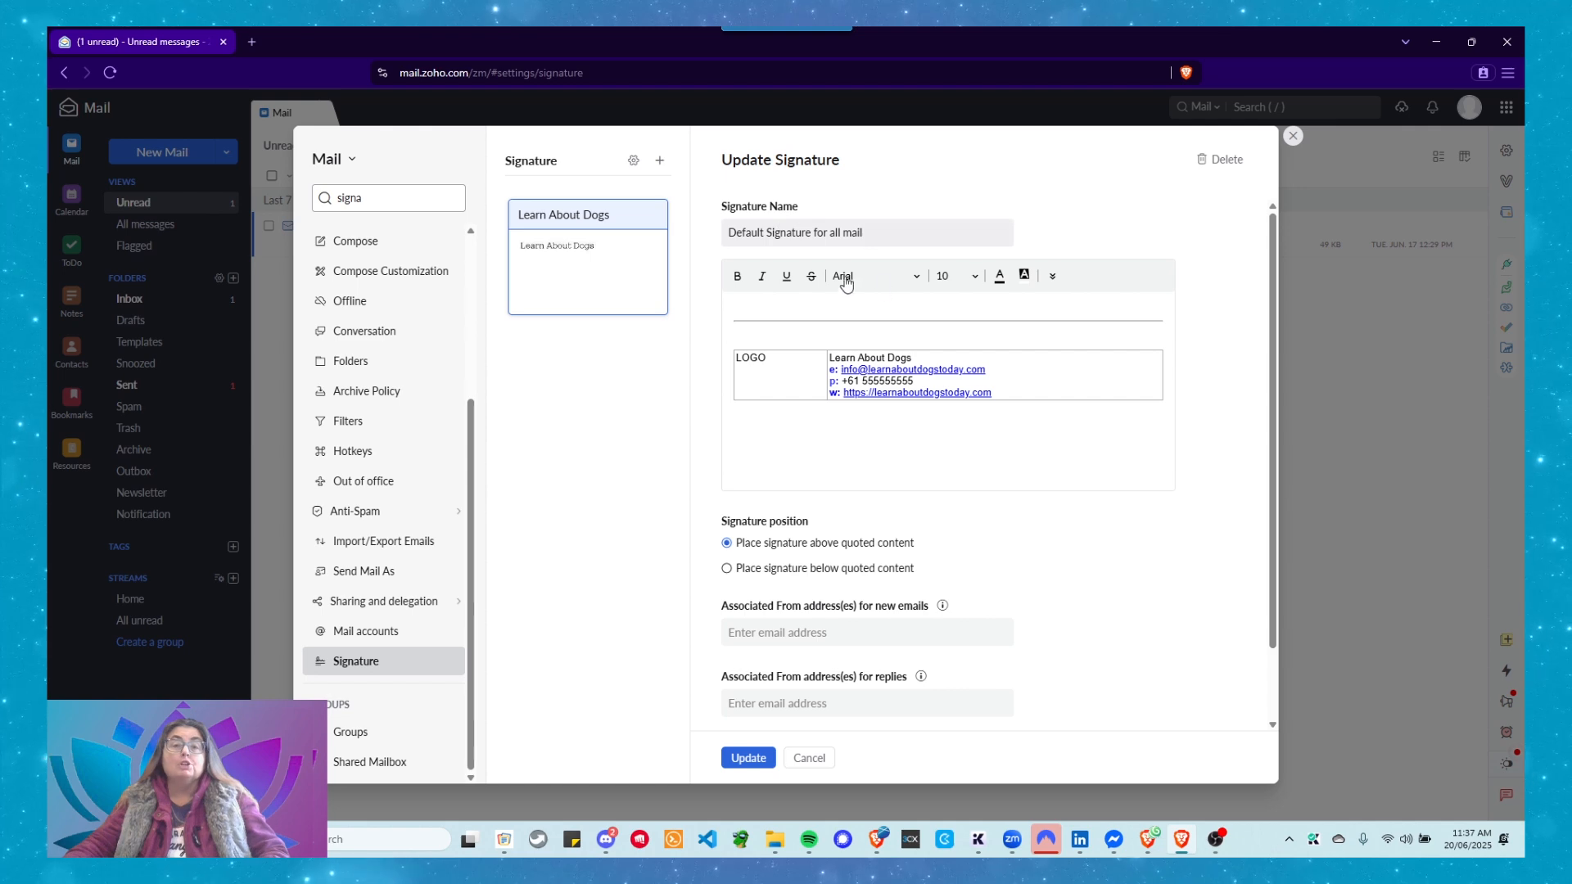
{"action": "scroll", "coordinate": [827, 431], "scroll_direction": "down", "scroll_amount": 2}
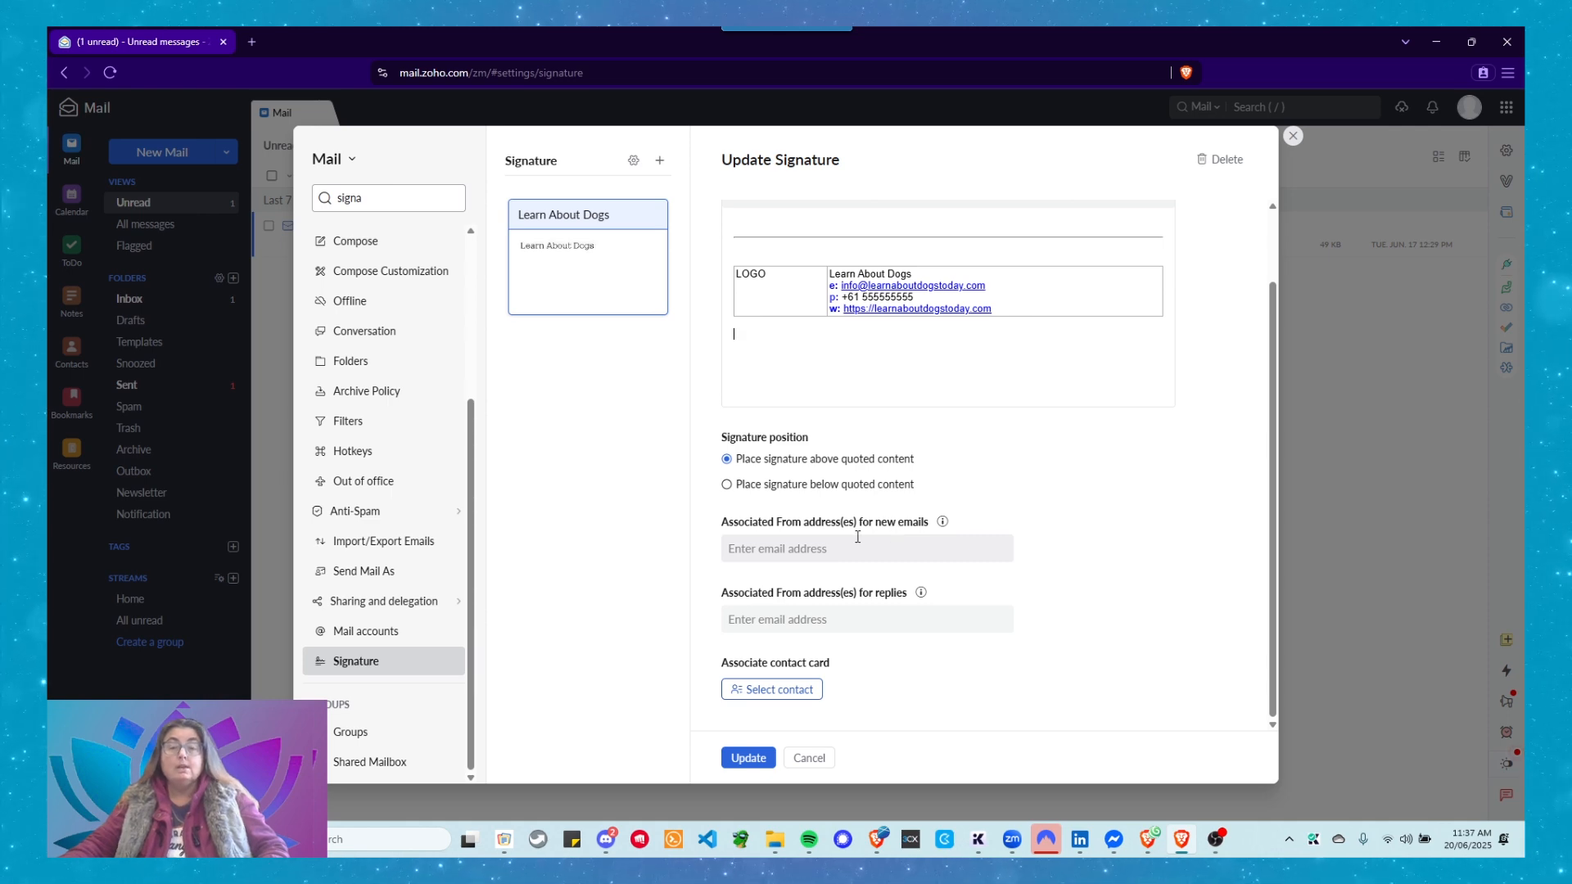
Choose only the Primary address under 'Associated From address(es) for new emails'.
{"action": "left_click", "coordinate": [750, 549]}
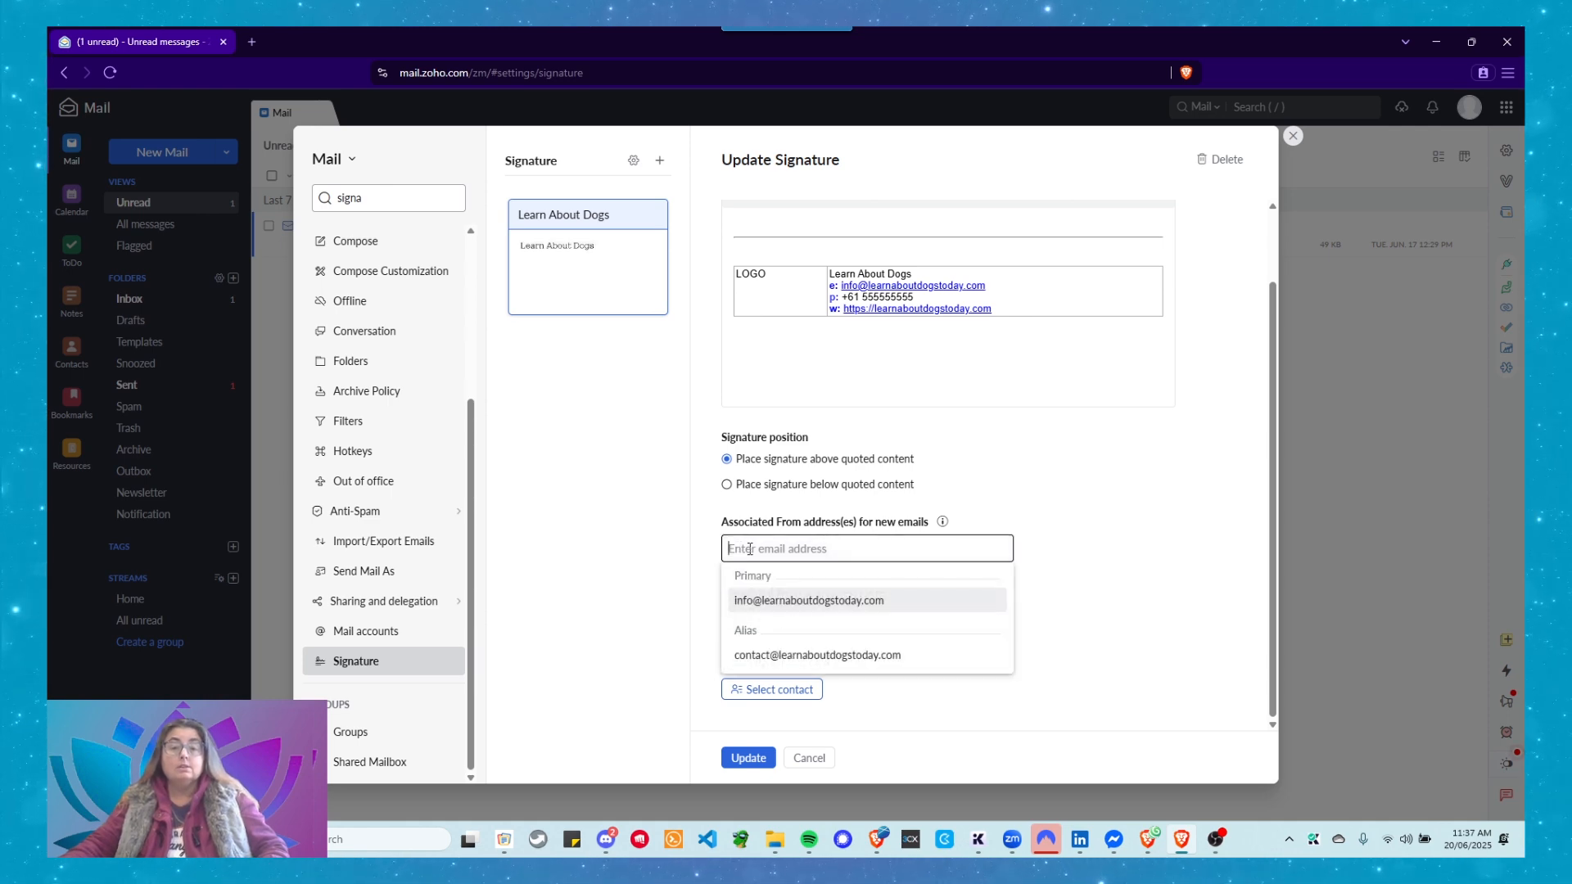
{"action": "left_click", "coordinate": [801, 601]}
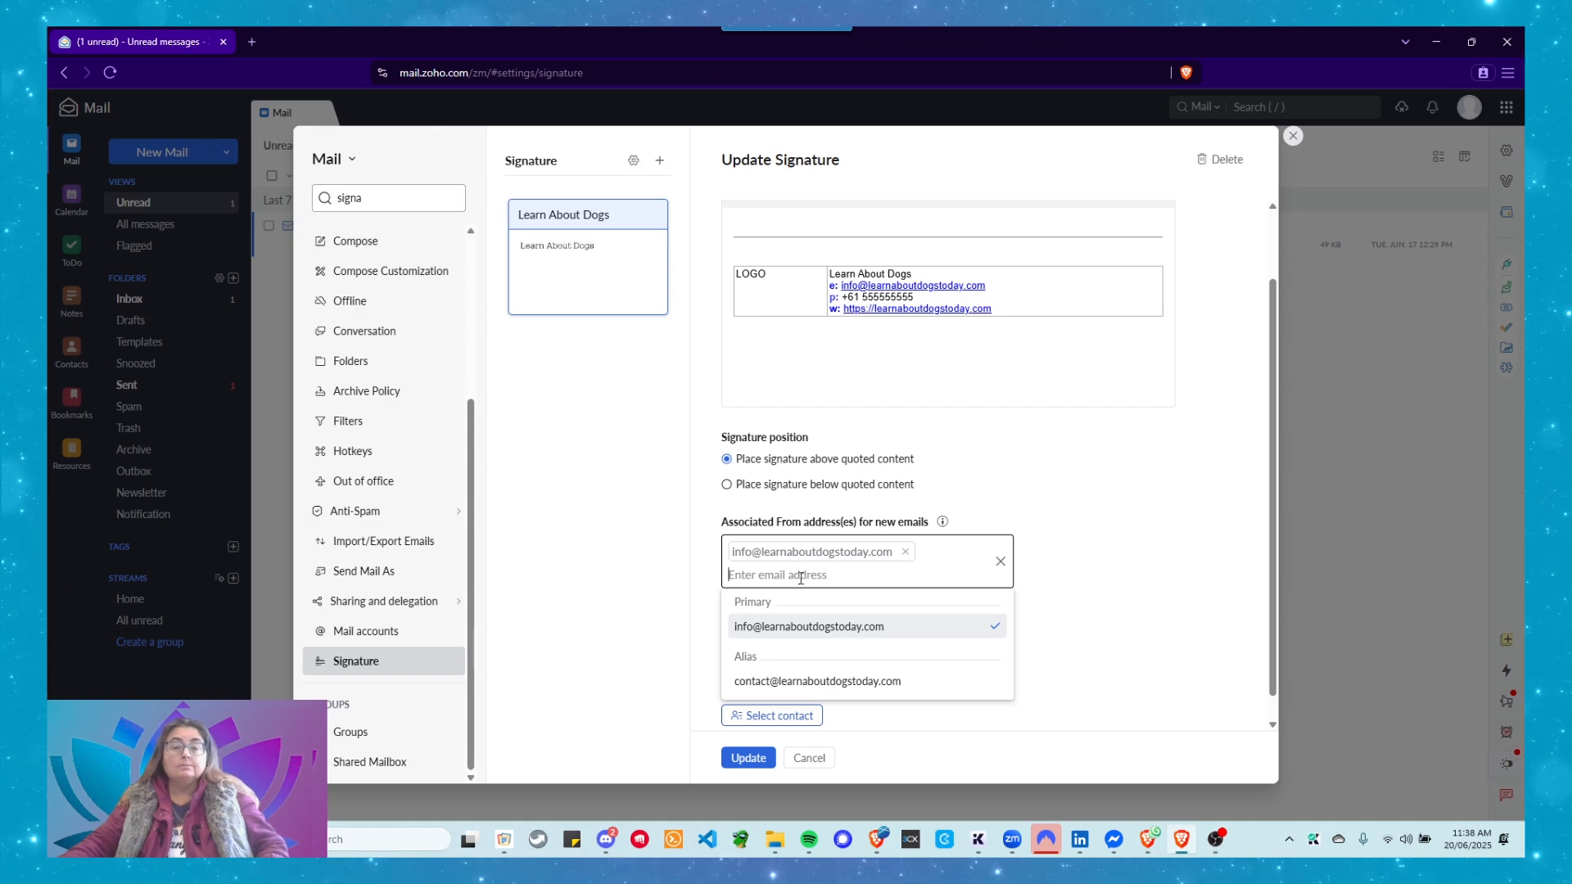
{"action": "left_click", "coordinate": [1097, 554]}
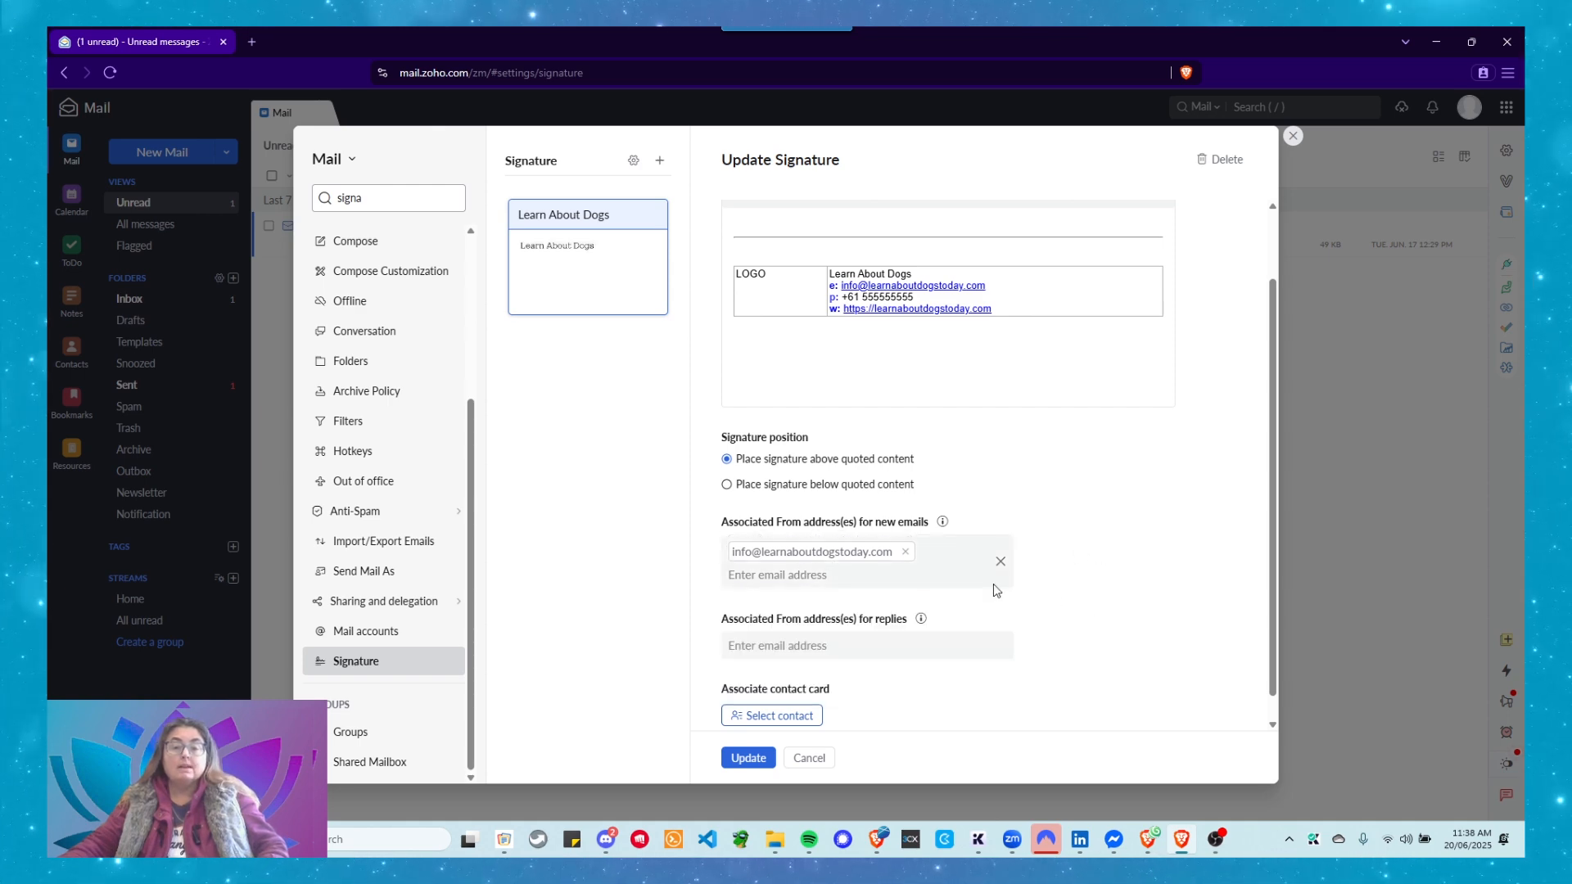
{"action": "left_click", "coordinate": [744, 576]}
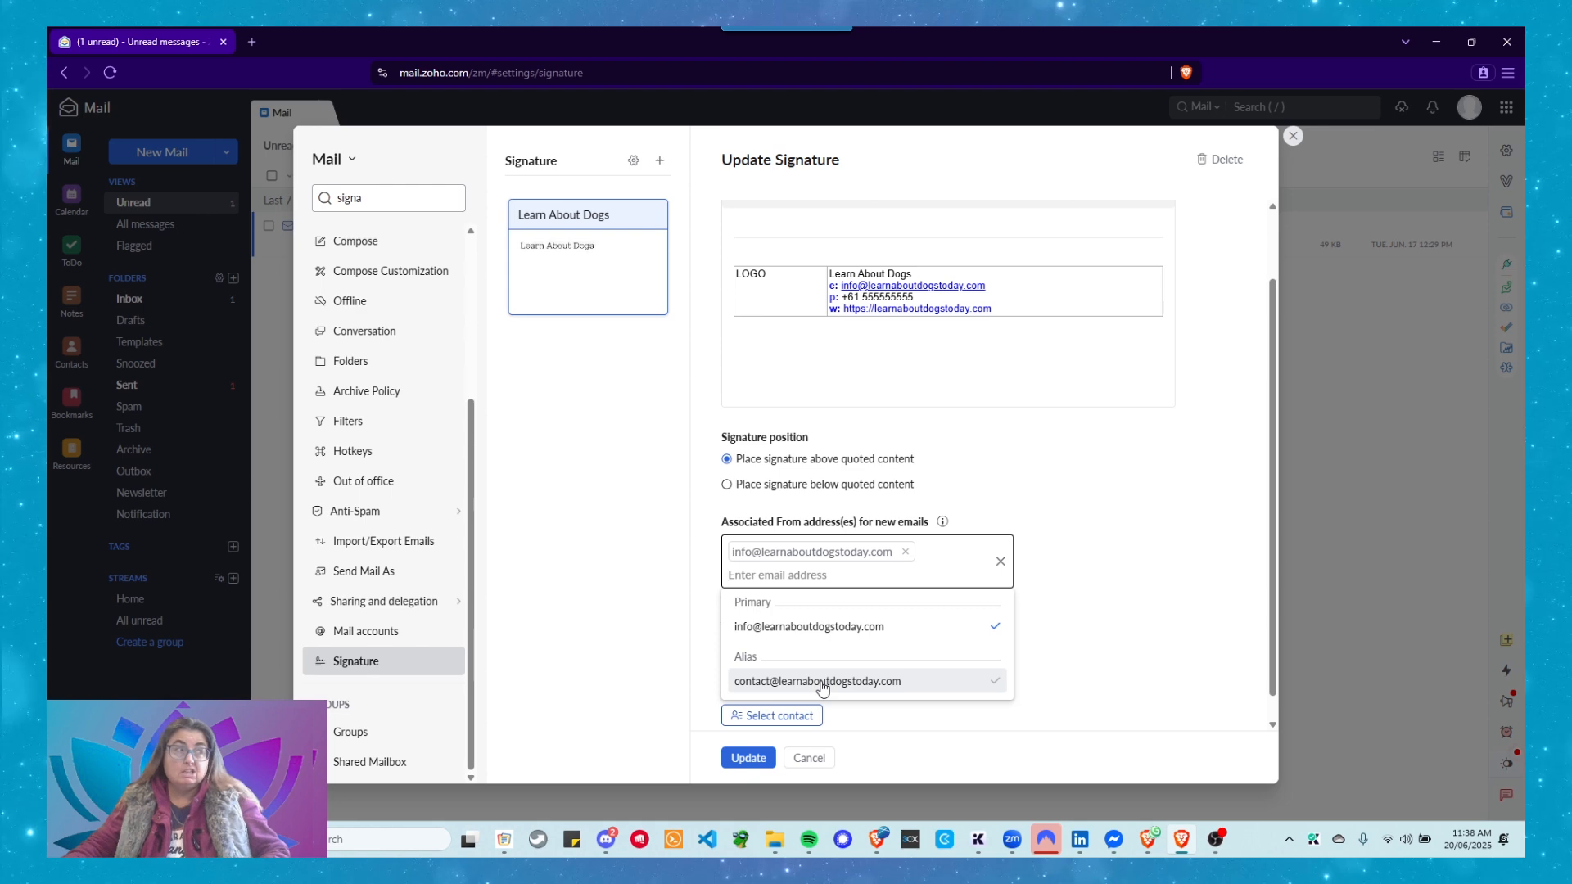
{"action": "left_click", "coordinate": [1078, 491]}
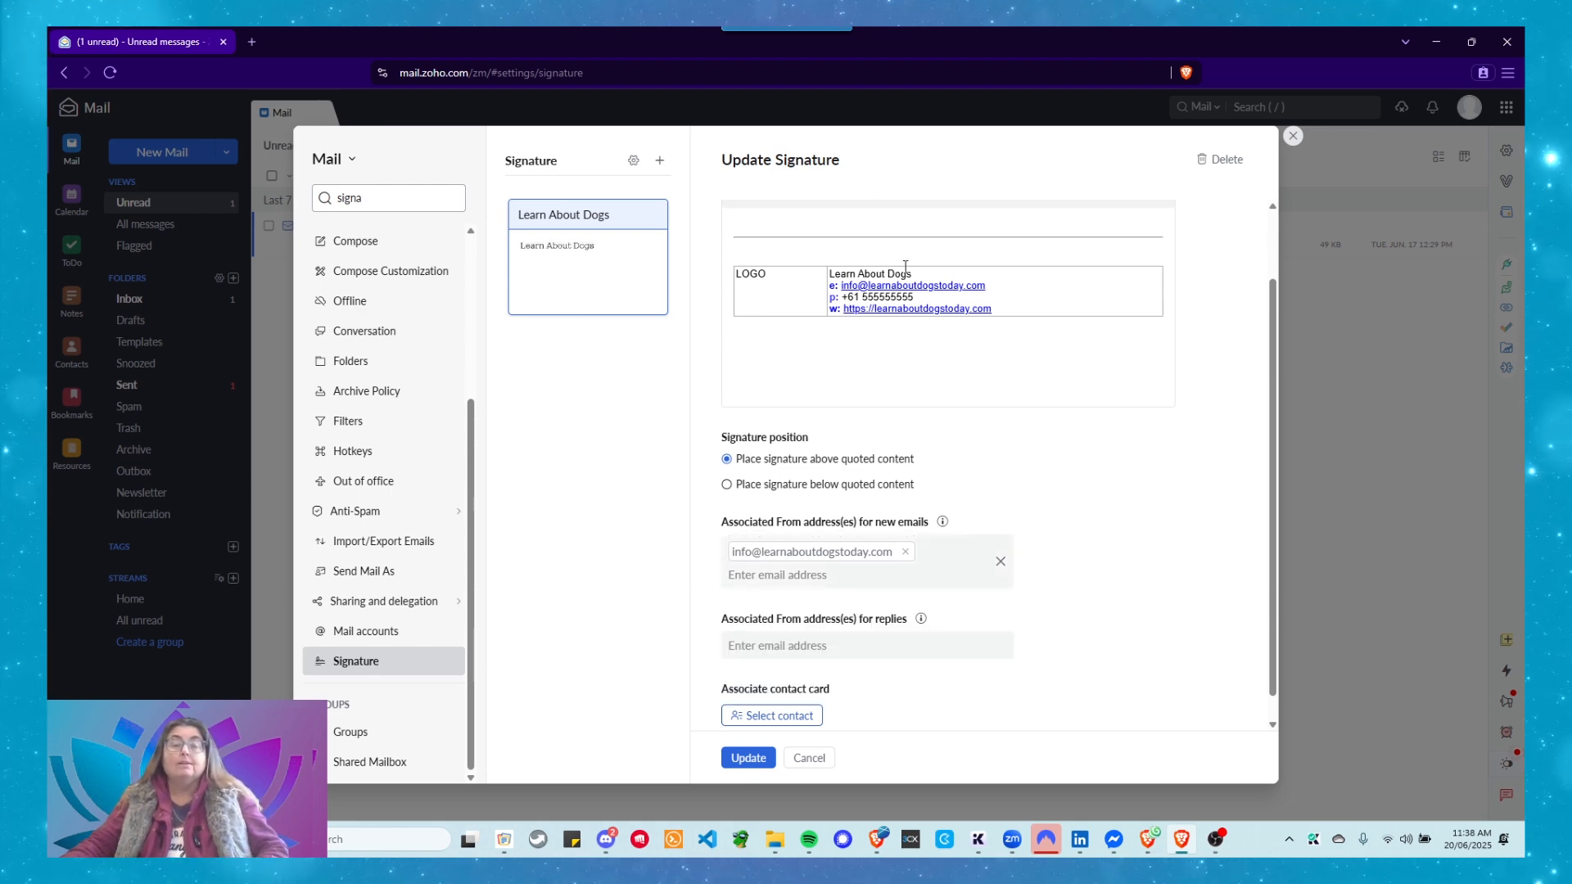
{"action": "scroll", "coordinate": [946, 298], "scroll_direction": "up", "scroll_amount": 2}
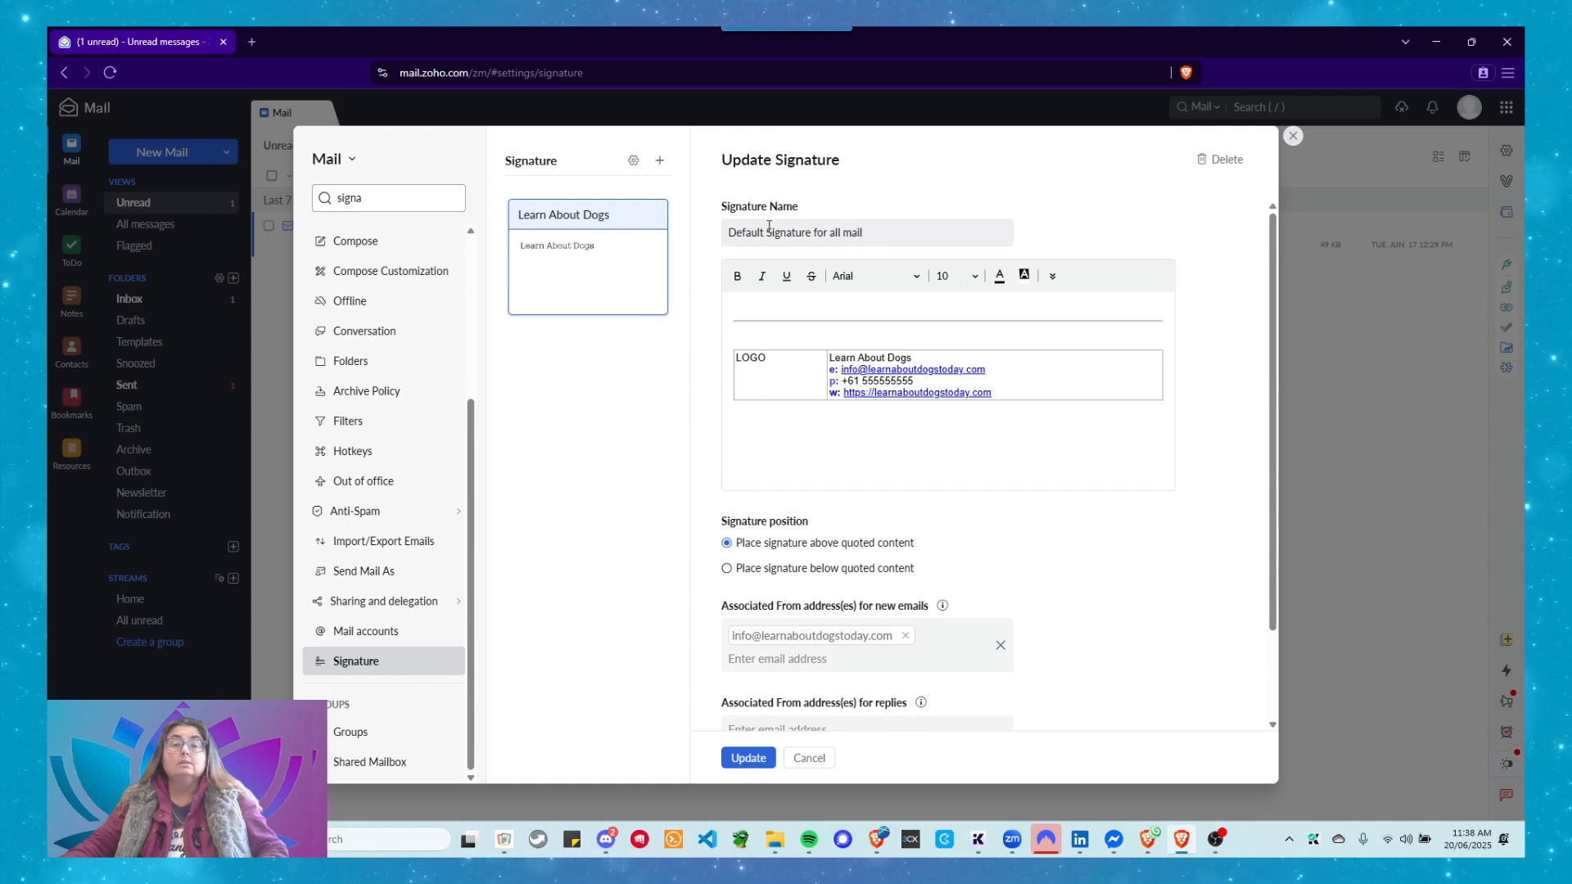
Rename the signature to 'Default Info Signature for all mail'.
{"action": "left_click", "coordinate": [769, 232]}
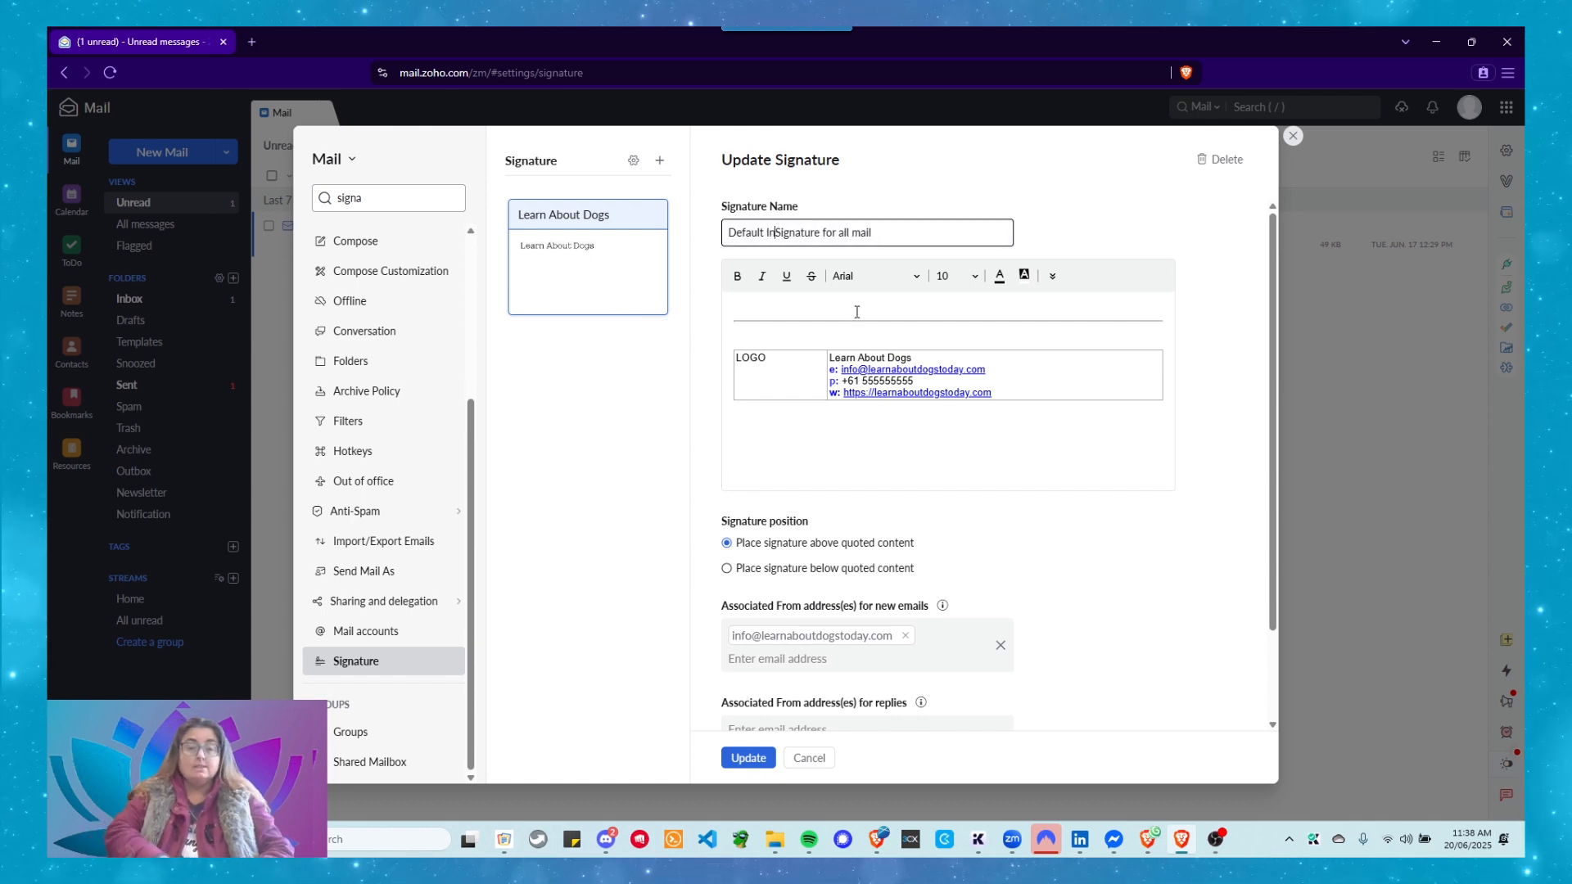
{"action": "type", "text": "Info"}
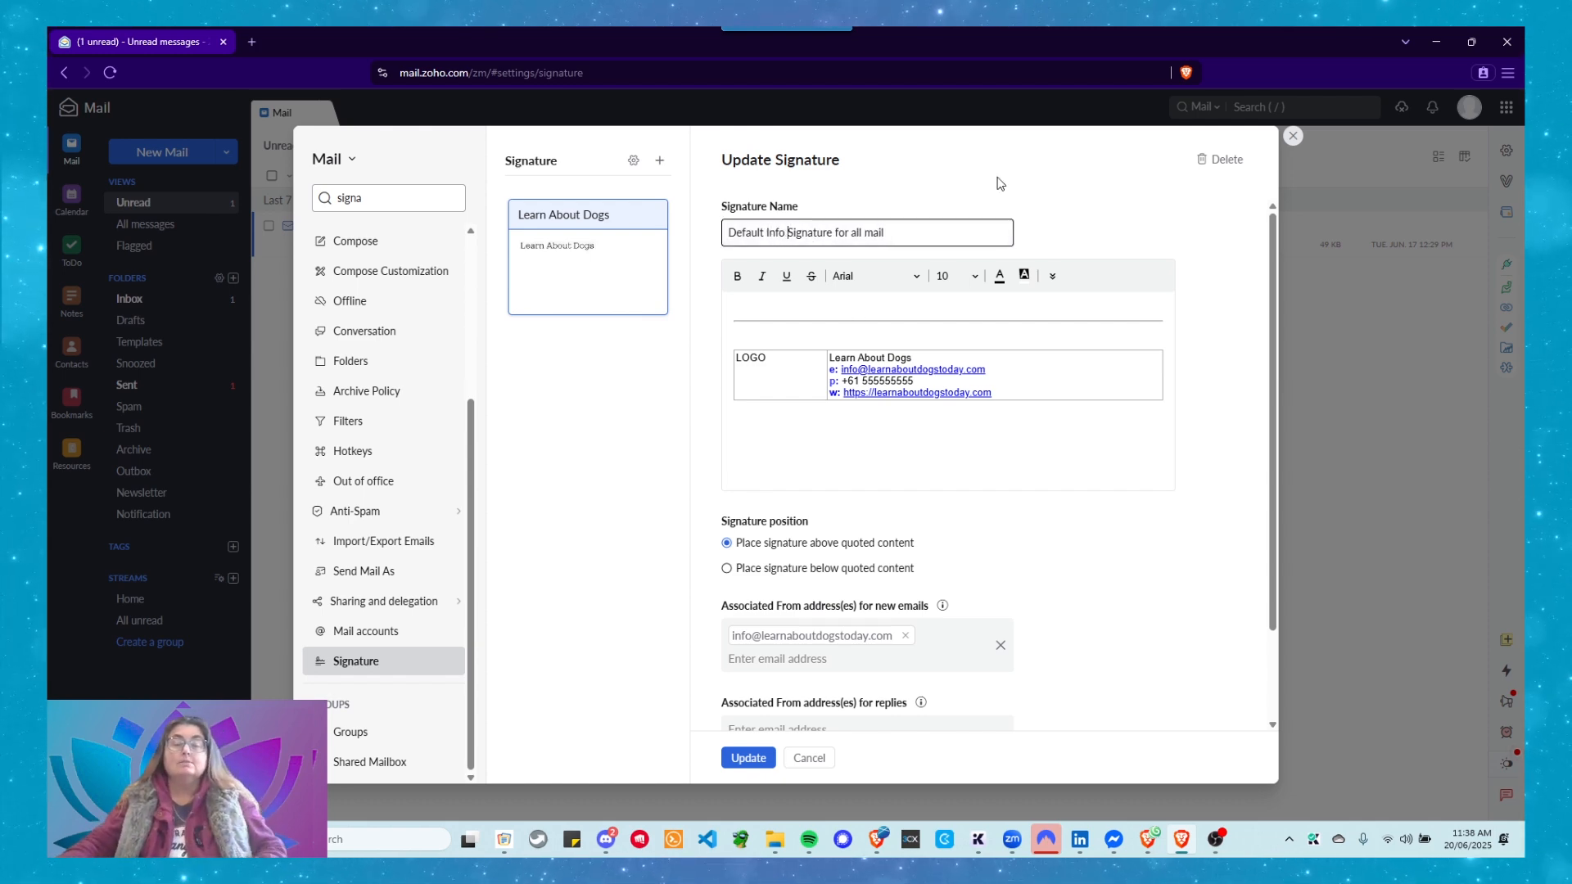
{"action": "scroll", "coordinate": [922, 341], "scroll_direction": "down", "scroll_amount": 2}
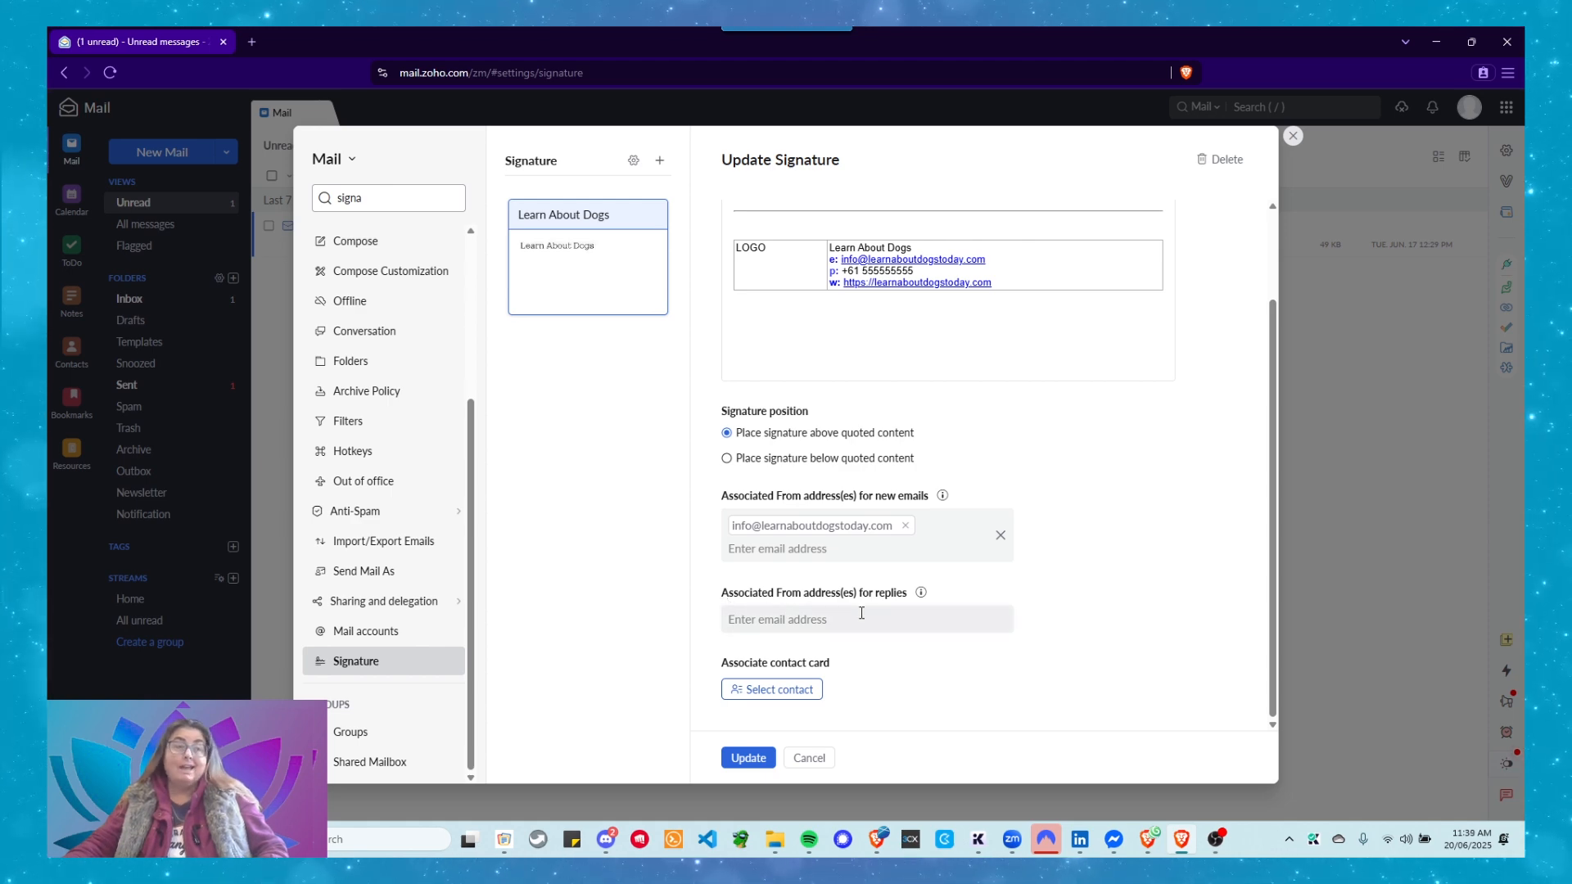
Also use the signature for replies from the primary address, then start a new message.
{"action": "left_click", "coordinate": [752, 622]}
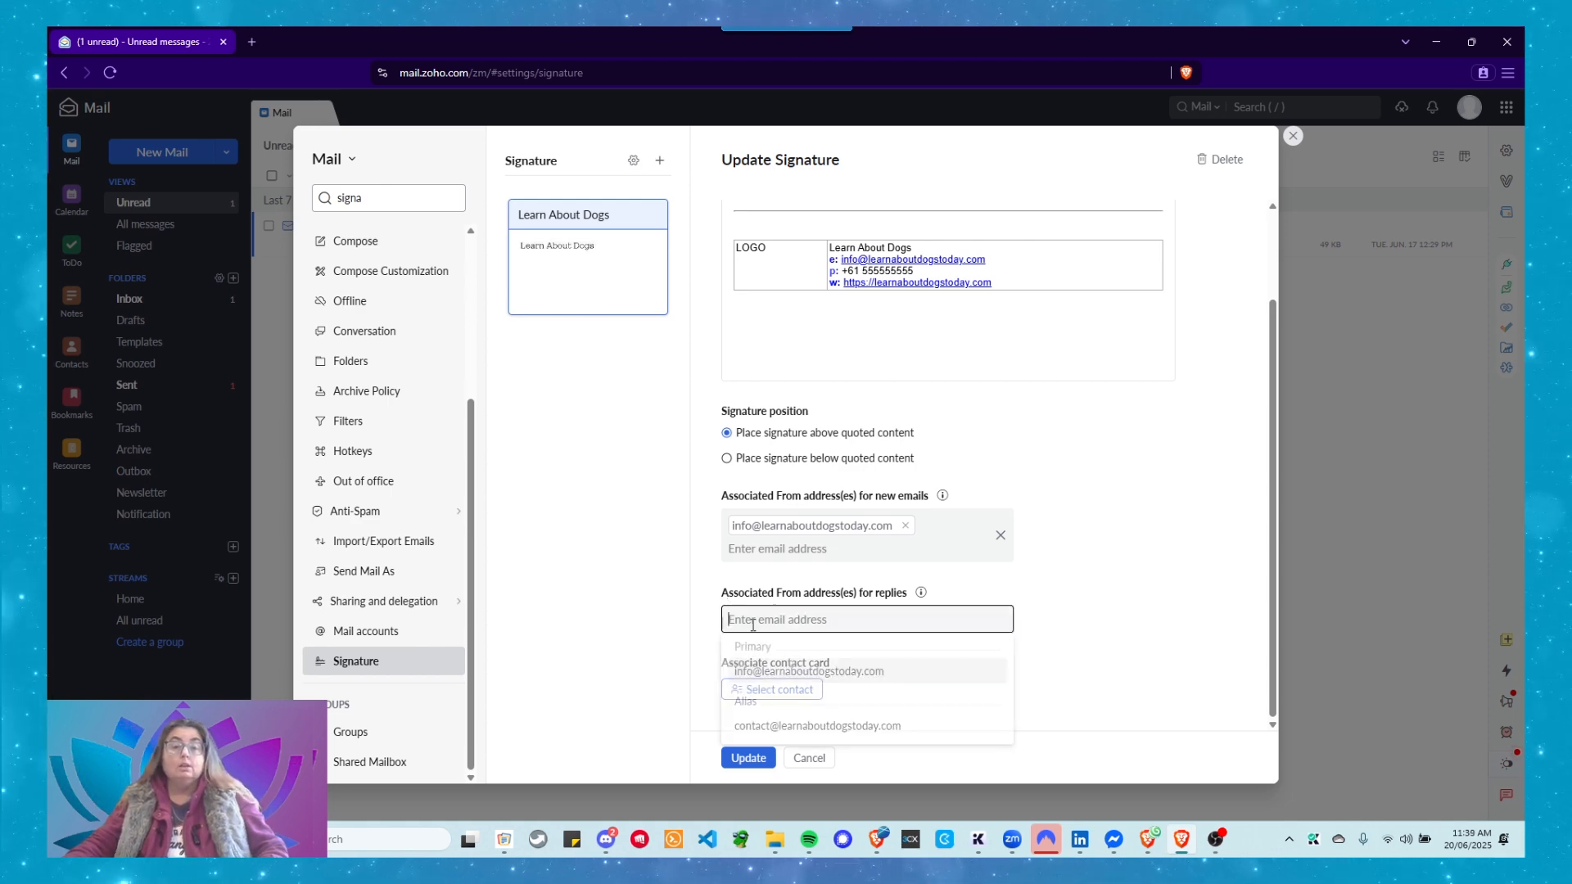
{"action": "left_click", "coordinate": [775, 685]}
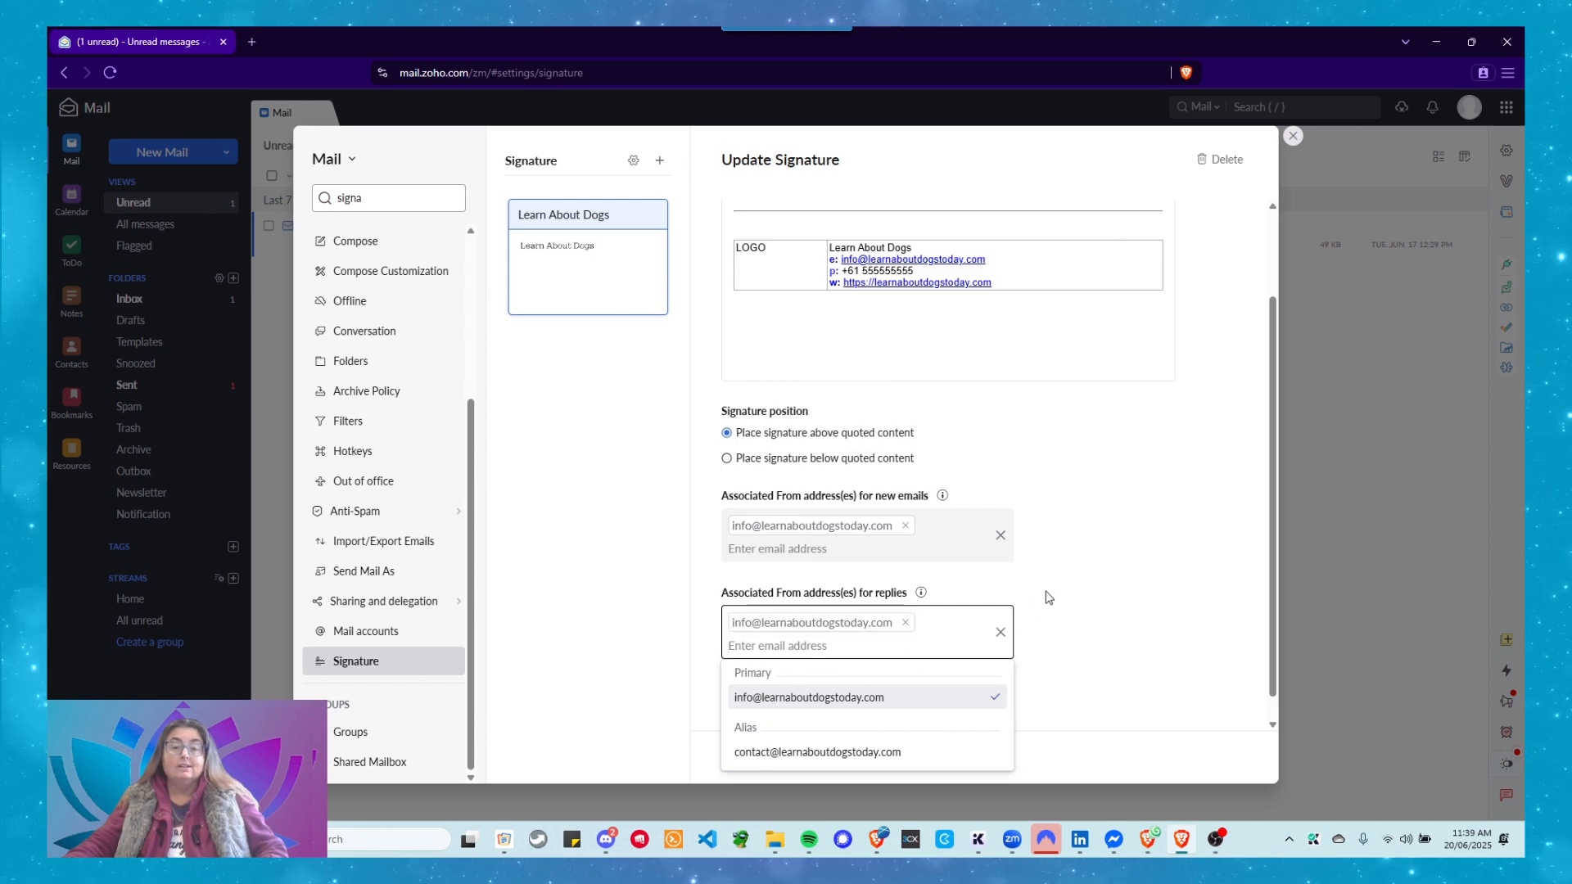
{"action": "left_click", "coordinate": [1005, 461]}
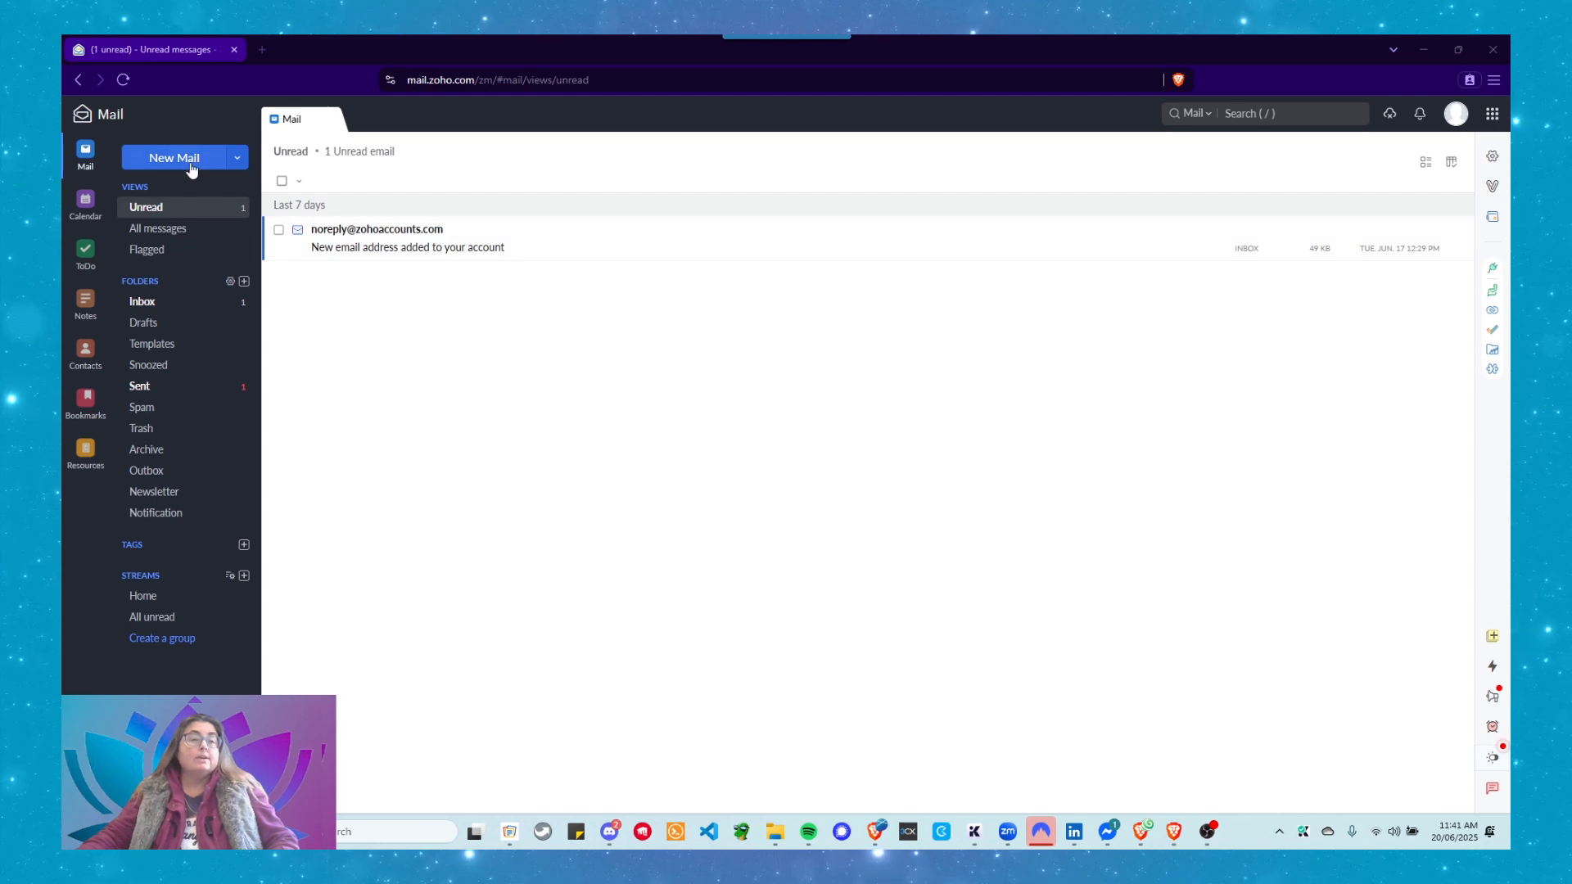
{"action": "left_click", "coordinate": [156, 159]}
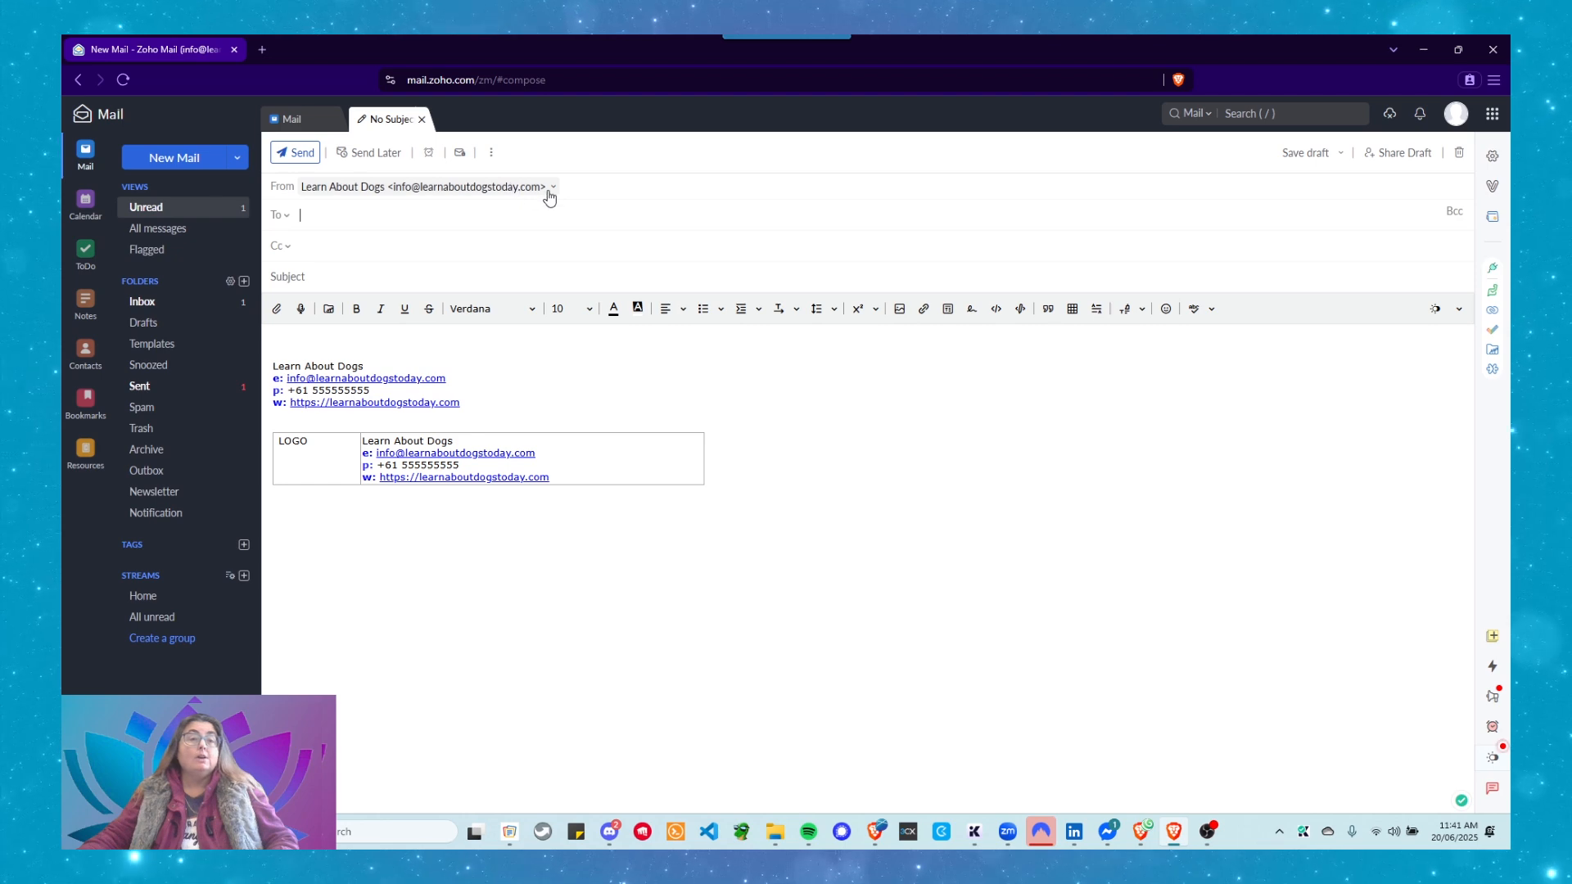
Switch the draft's From to the contact alias, then back to the primary address.
{"action": "left_click", "coordinate": [424, 195]}
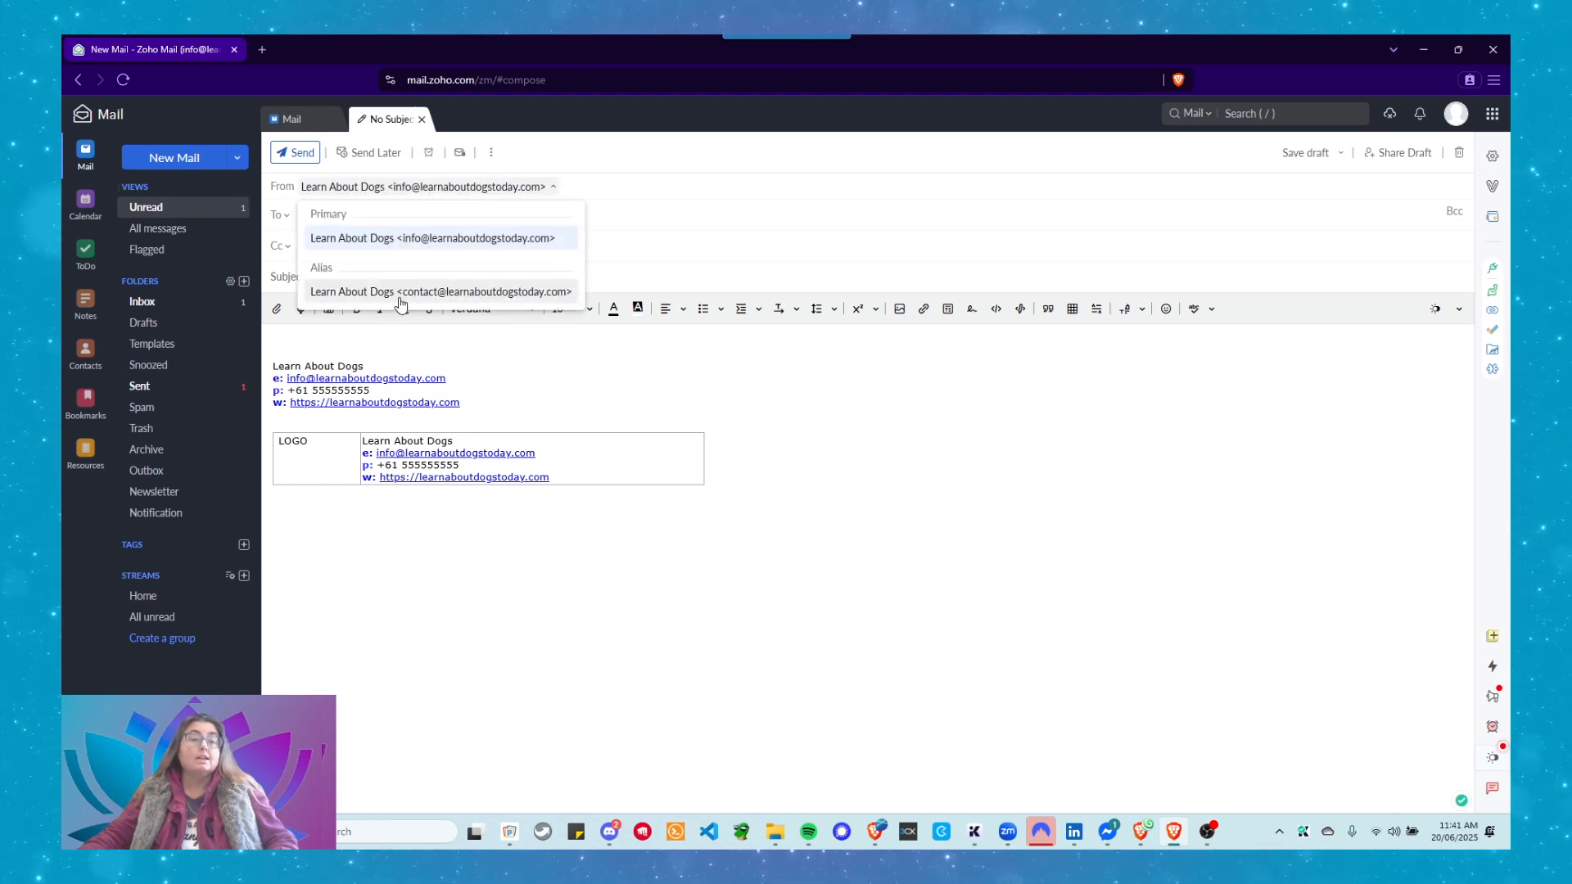
{"action": "left_click", "coordinate": [397, 293]}
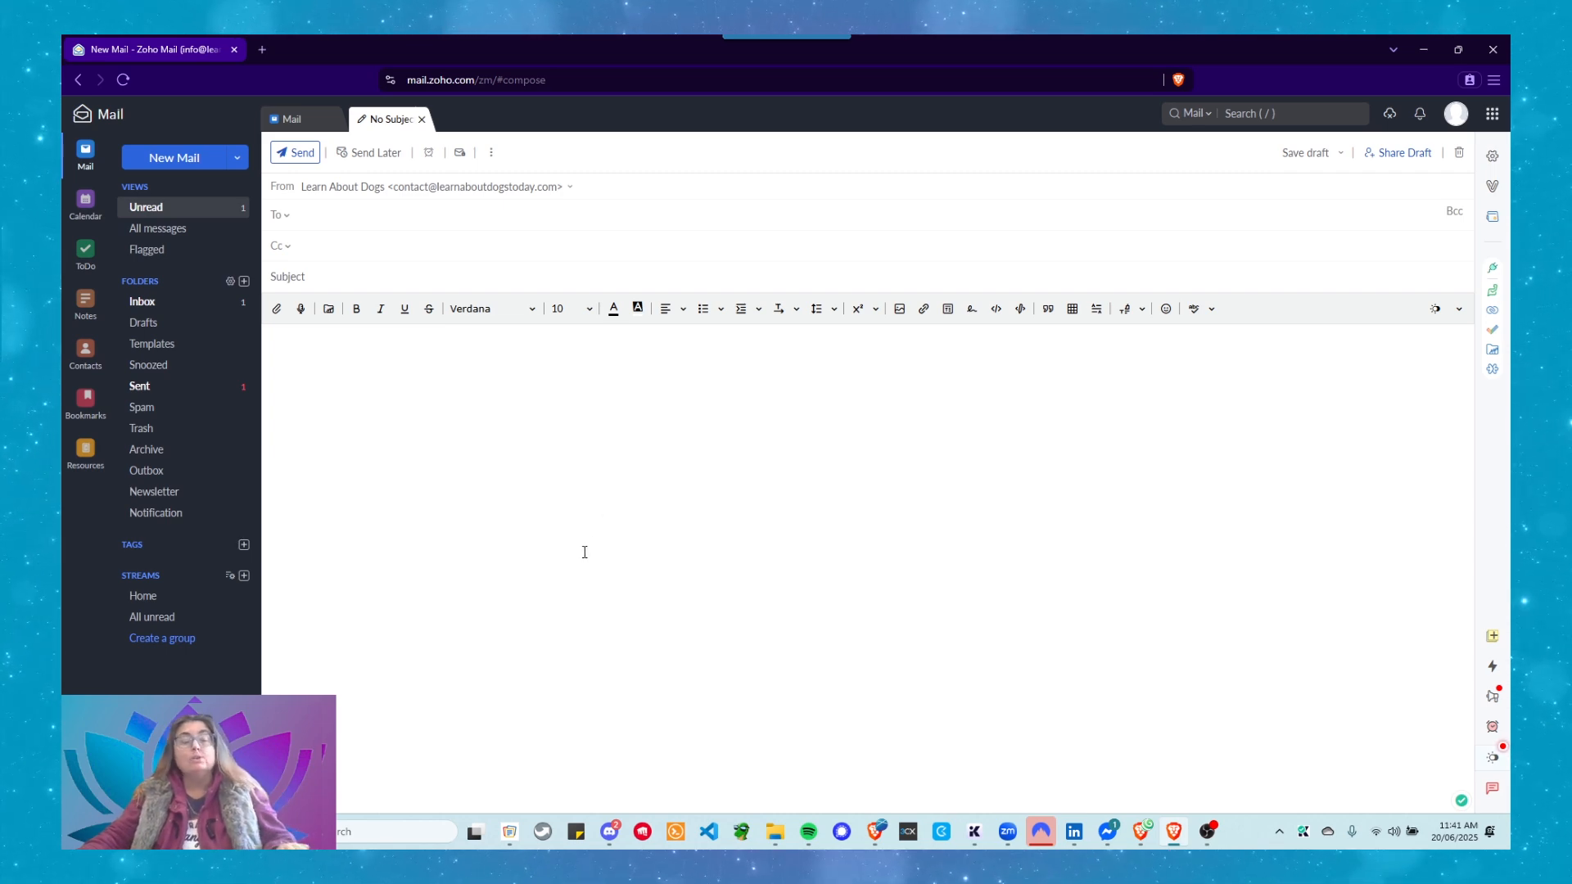
{"action": "left_click", "coordinate": [551, 187]}
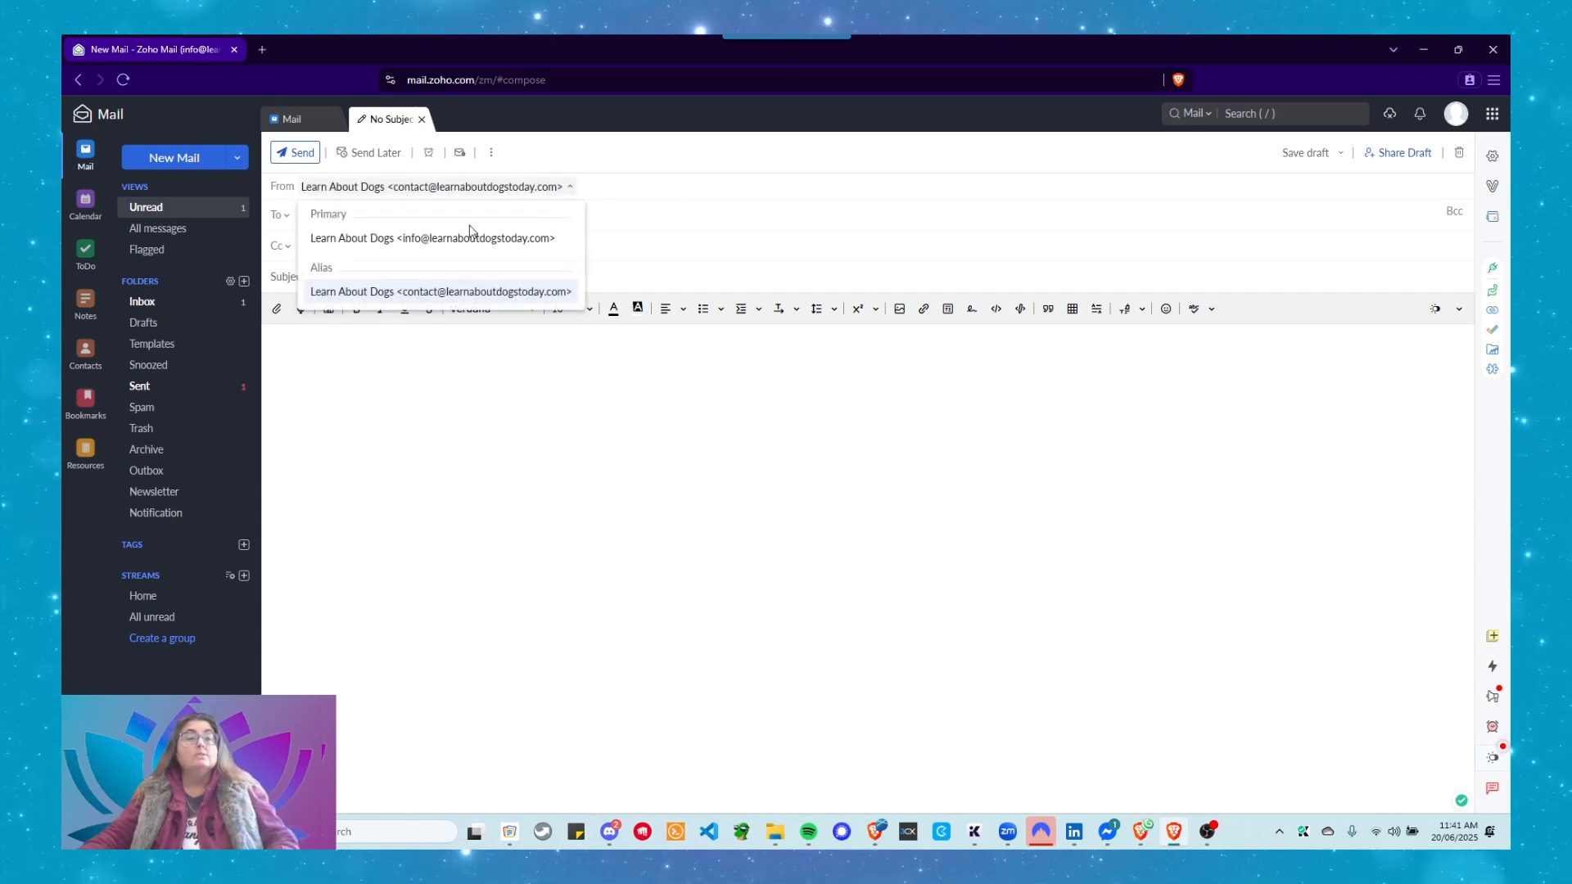
{"action": "left_click", "coordinate": [454, 239]}
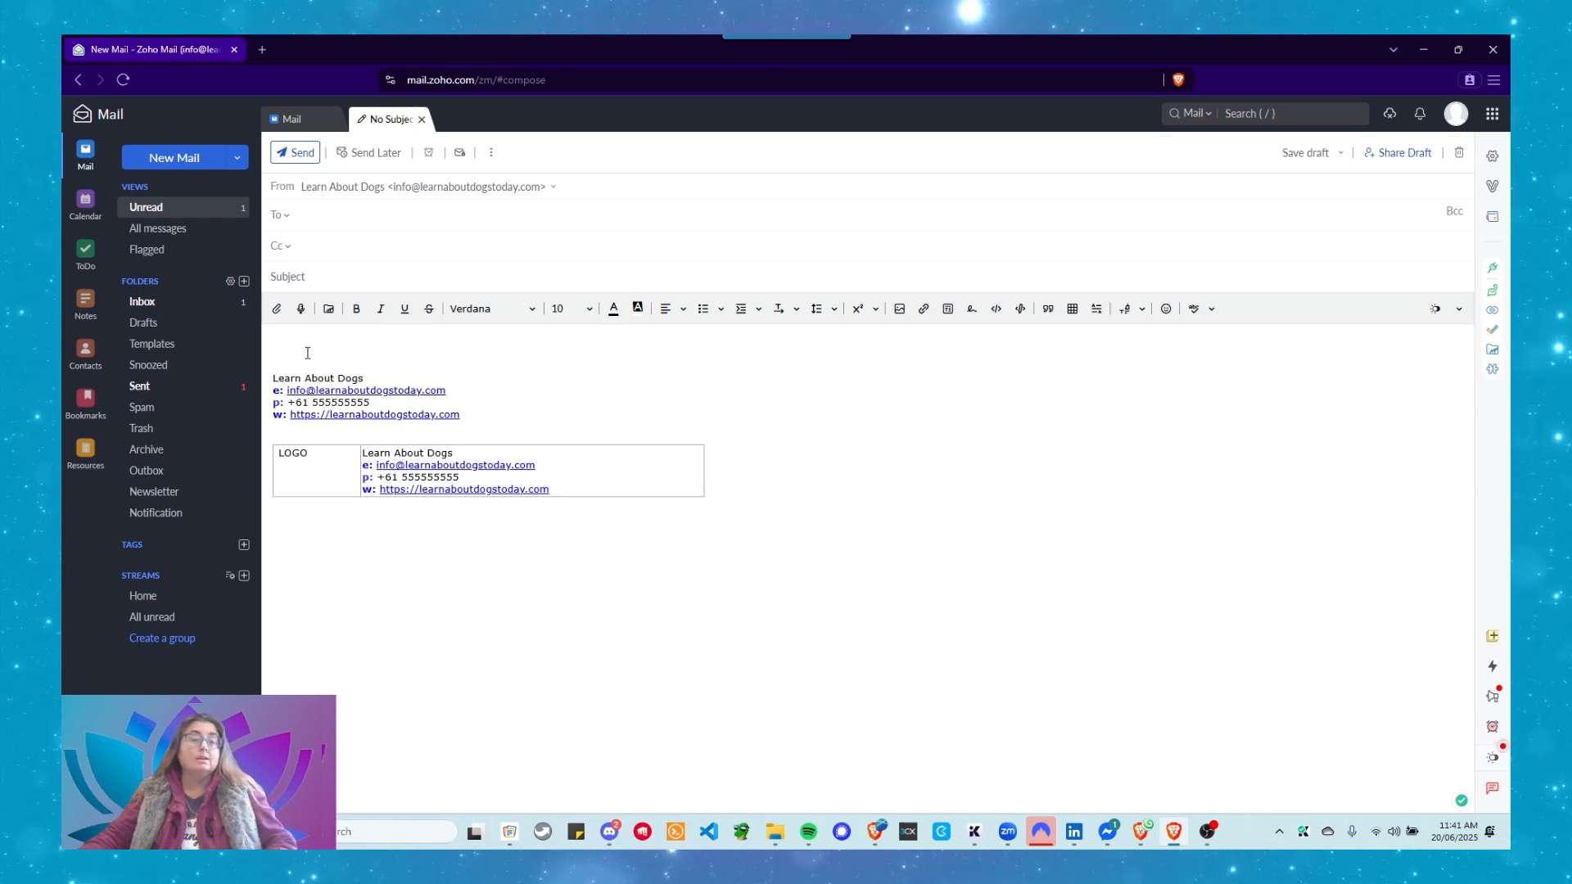
Clear the message body and switch the sender to the contact alias and back to primary.
{"action": "key", "text": "ctrl+a"}
{"action": "key", "text": "Delete"}
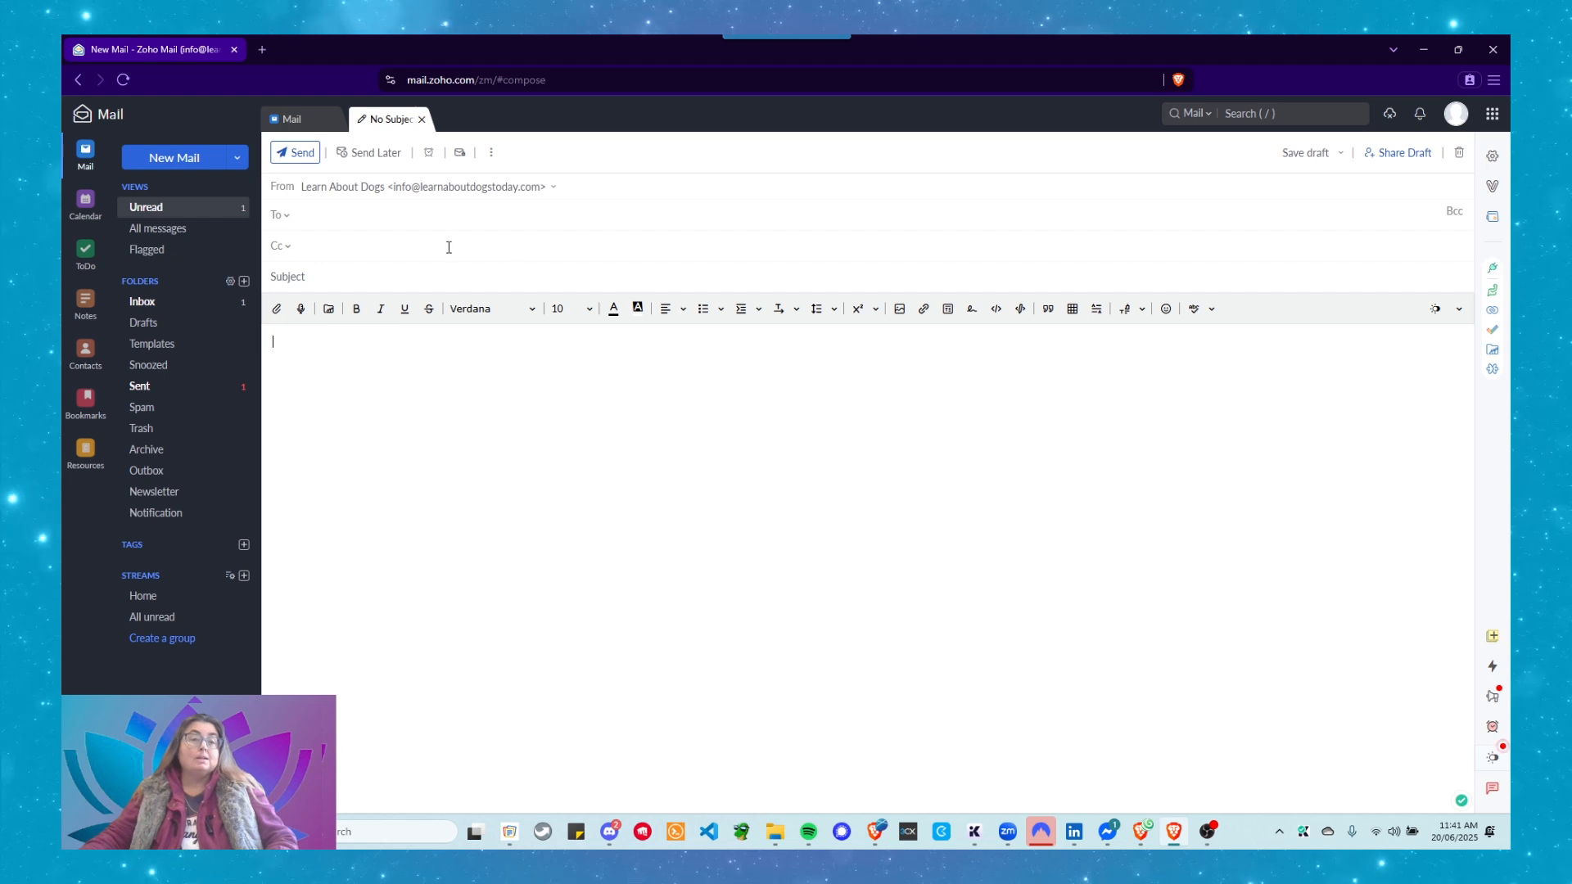
{"action": "left_click", "coordinate": [444, 188]}
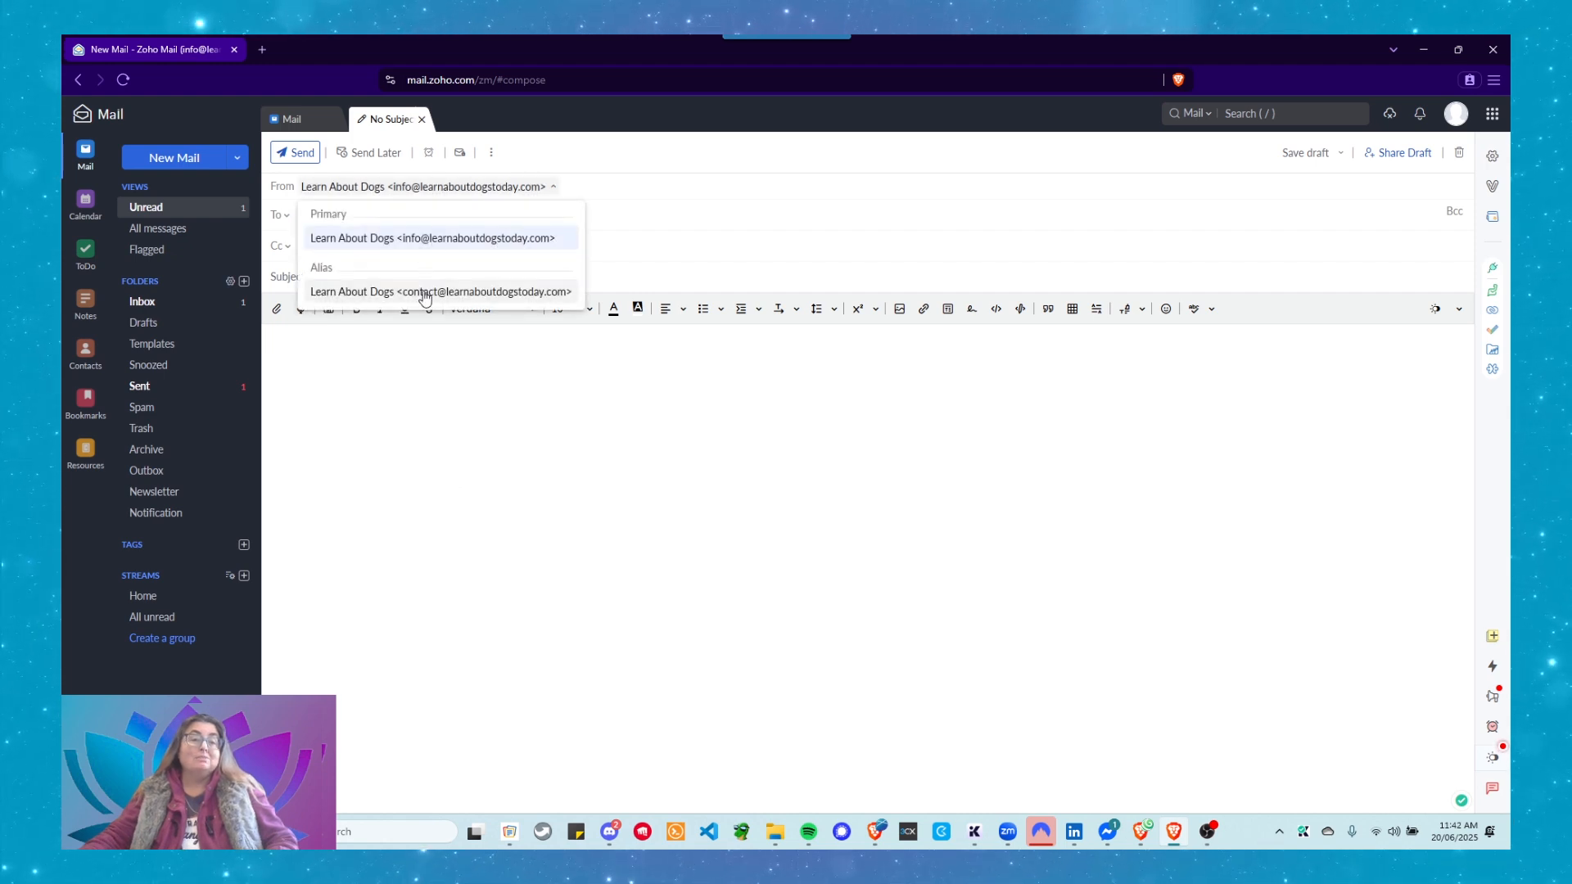
{"action": "left_click", "coordinate": [422, 292]}
{"action": "left_click", "coordinate": [425, 192]}
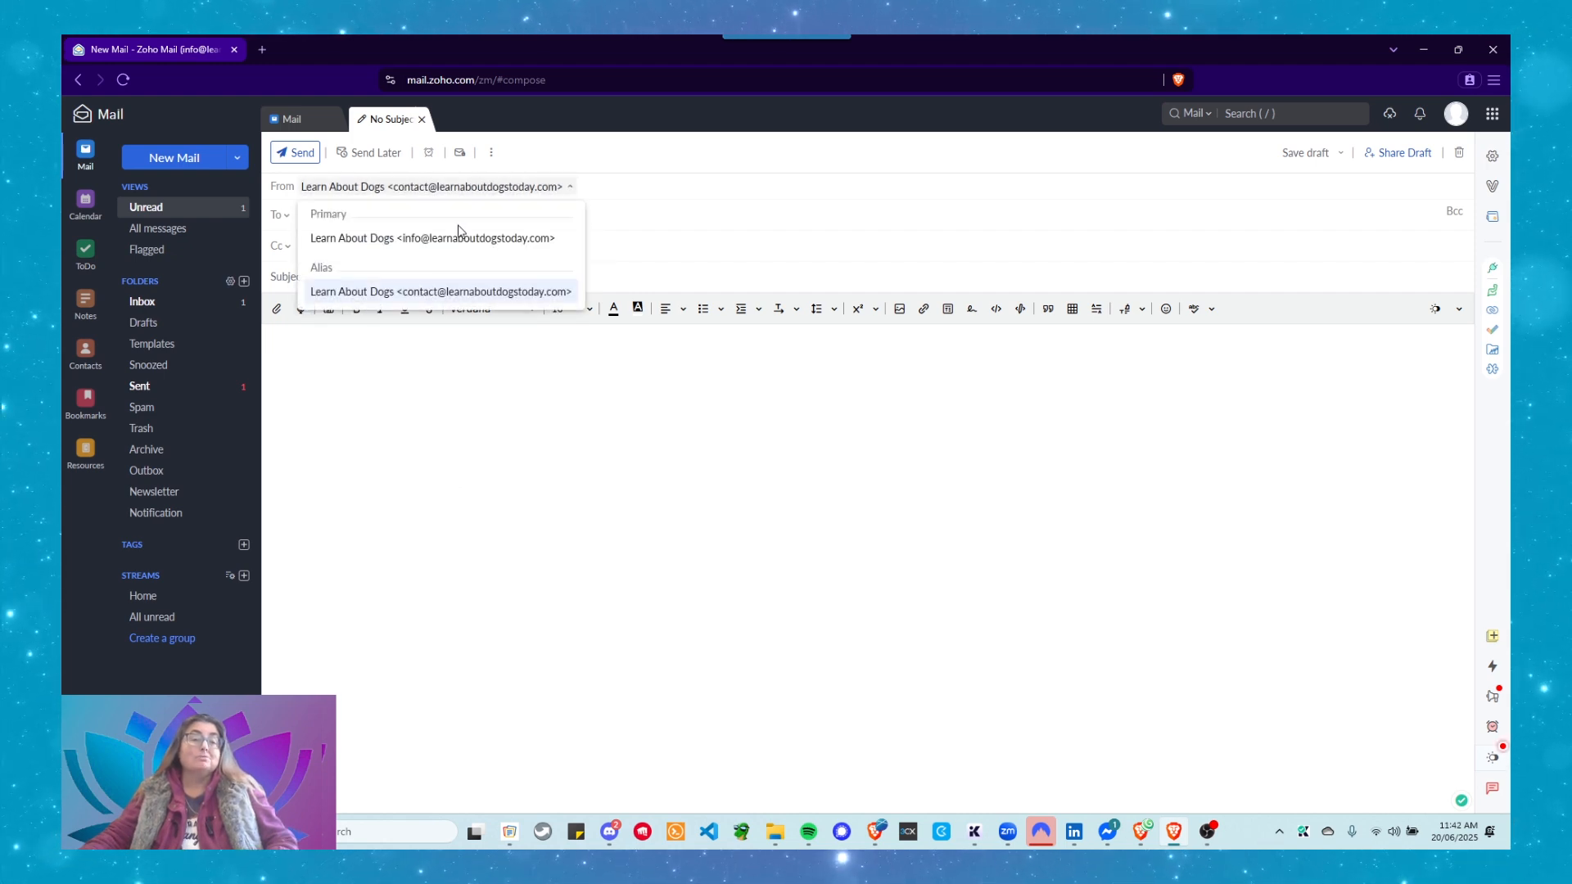
{"action": "left_click", "coordinate": [465, 239]}
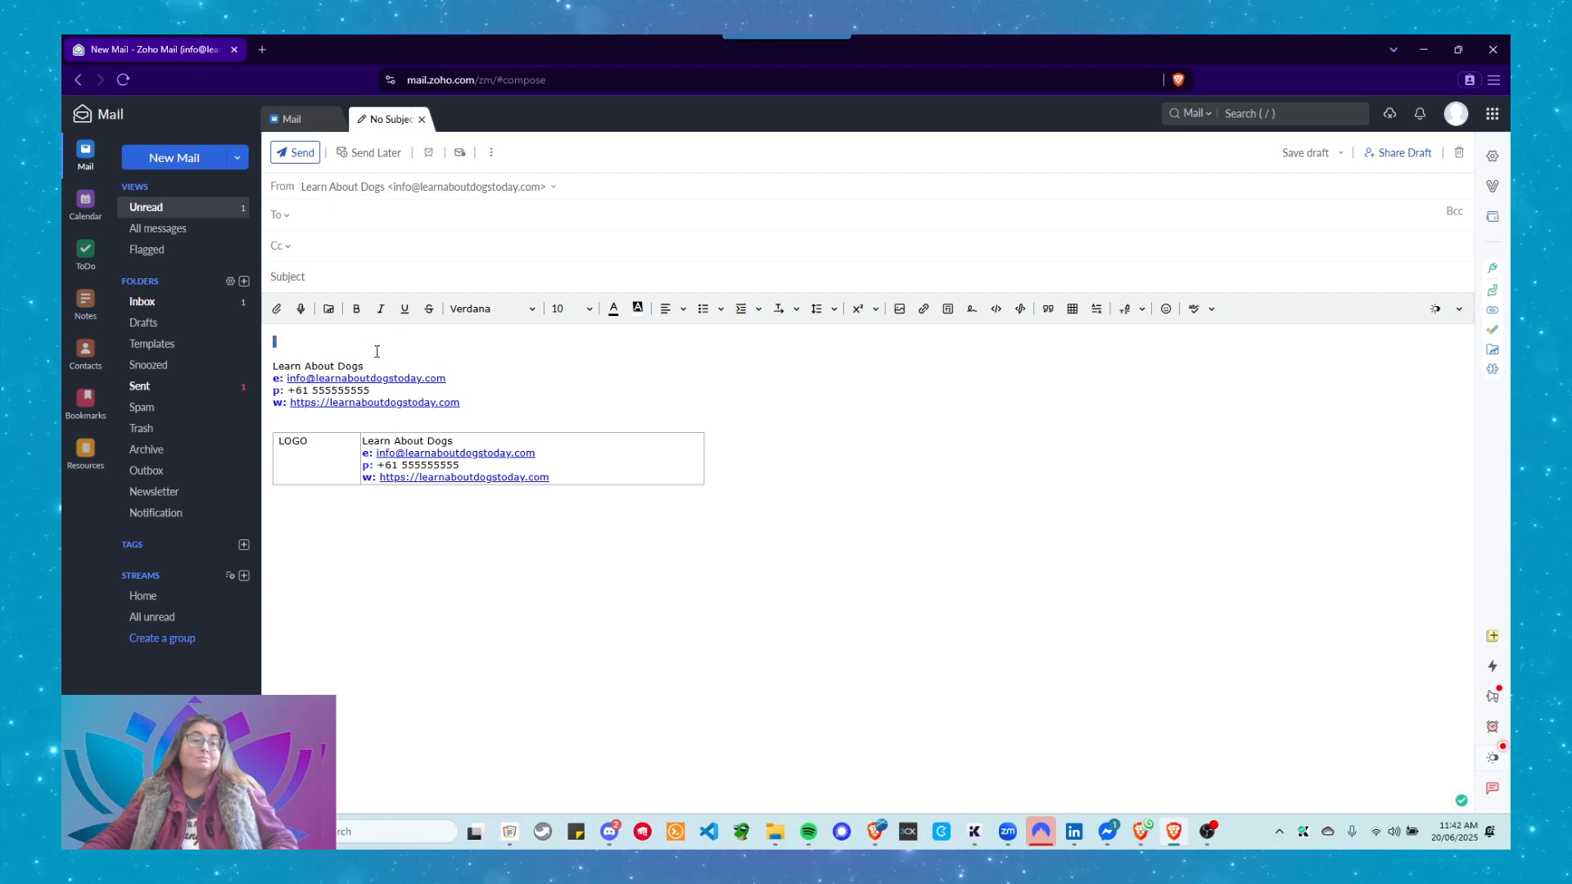
Replace the auto-inserted signature with Default Info via Insert Signature, then close the draft.
{"action": "left_click_drag", "start_coordinate": [368, 339], "coordinate": [558, 564]}
{"action": "key", "text": "Delete"}
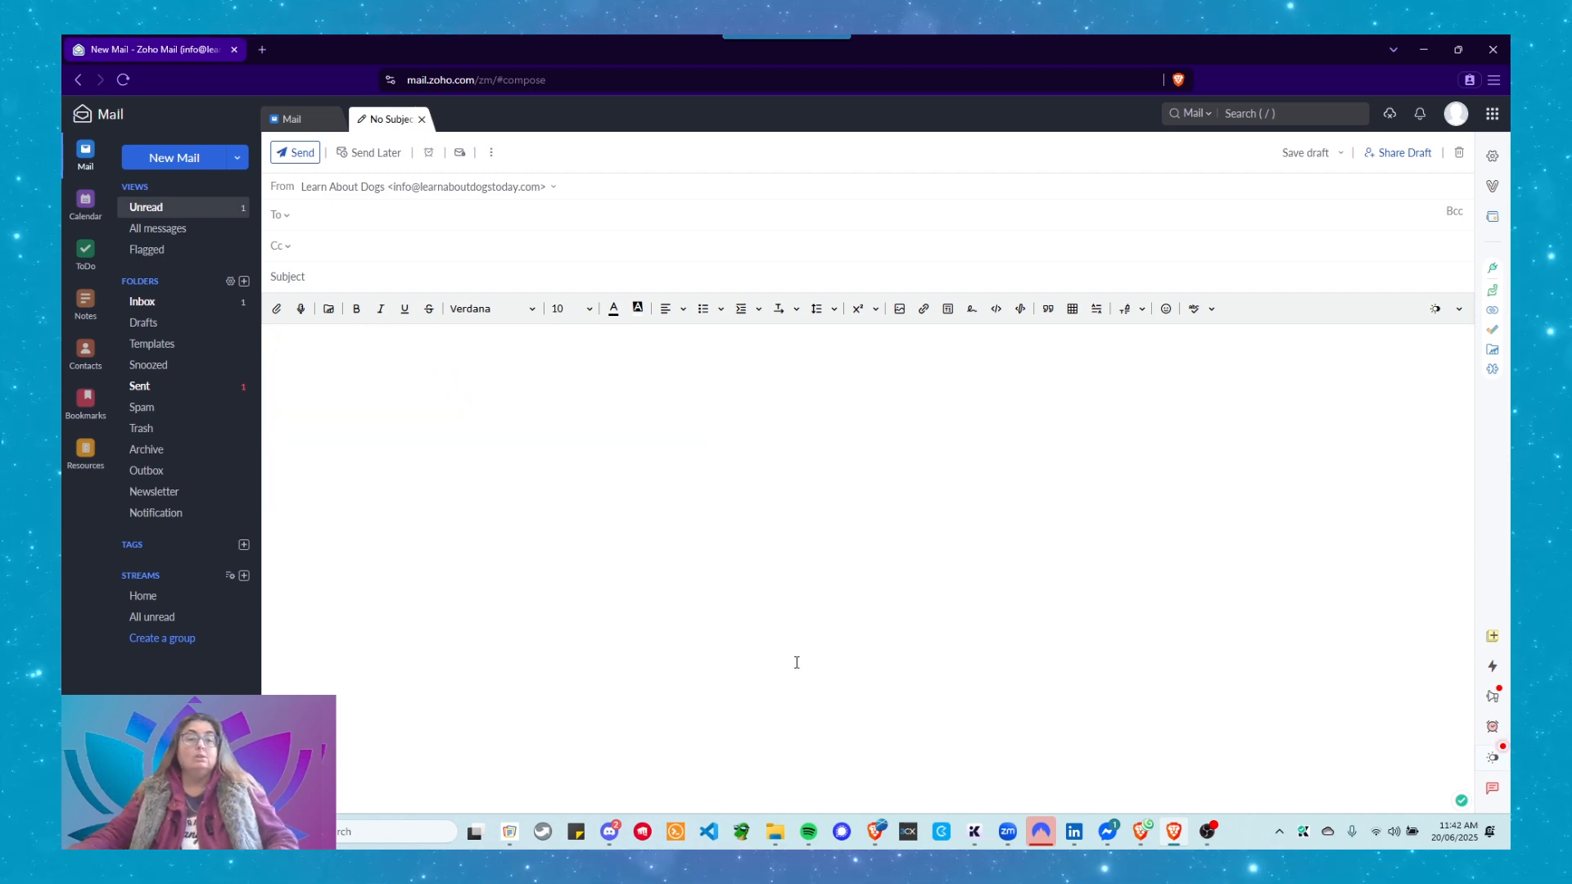
{"action": "left_click", "coordinate": [972, 314]}
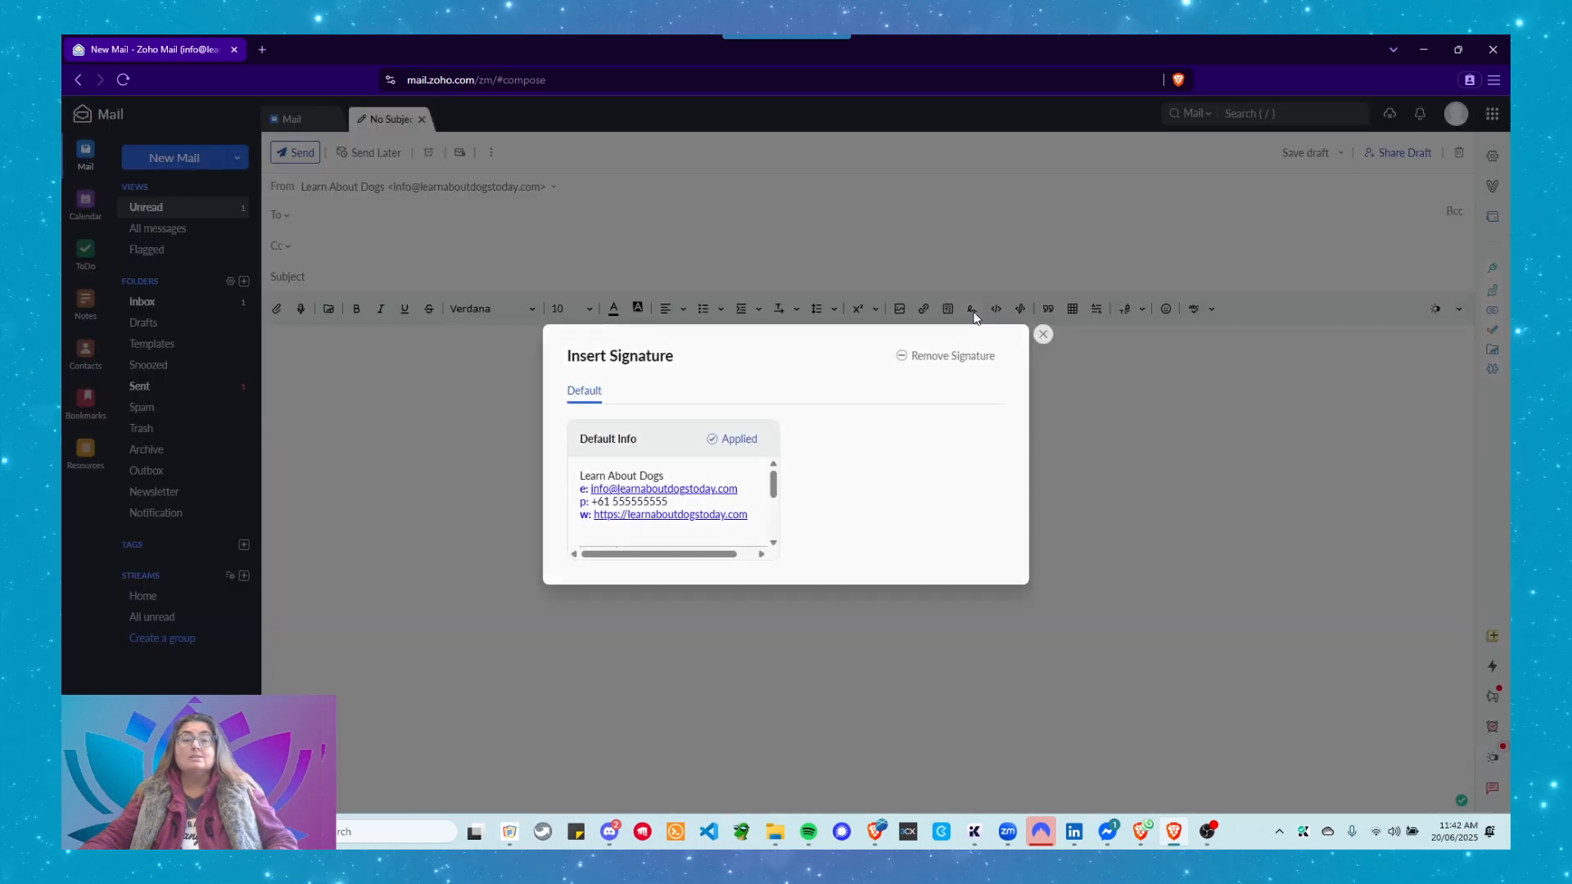
{"action": "left_click", "coordinate": [670, 455]}
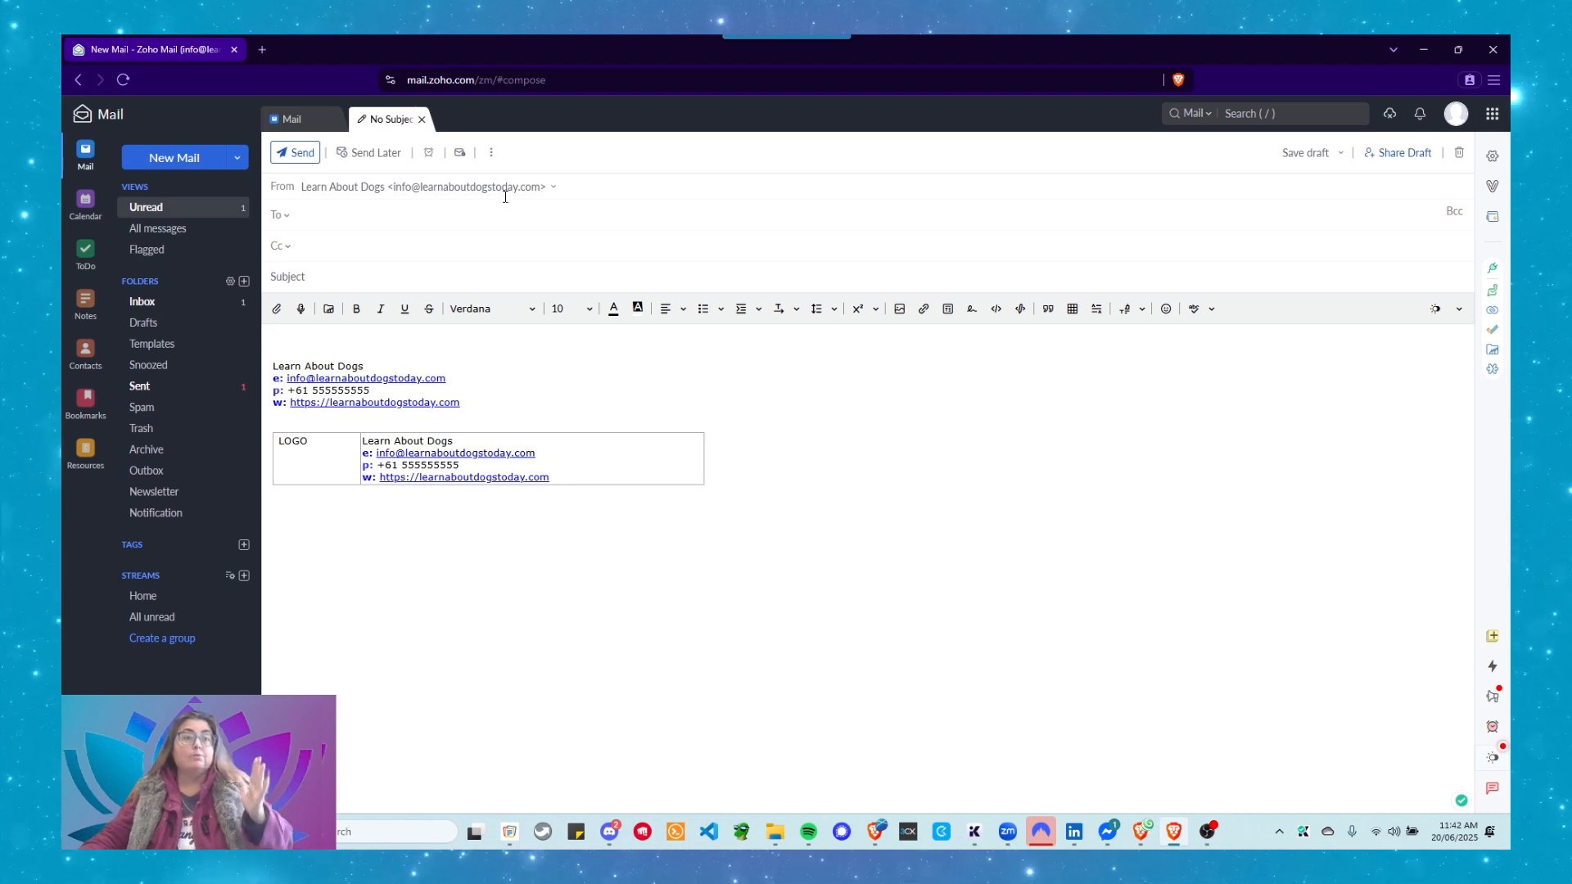
{"action": "left_click", "coordinate": [421, 119]}
Preview the signature in a Reply All draft of the notification, close it, then open settings.
{"action": "left_click", "coordinate": [574, 252]}
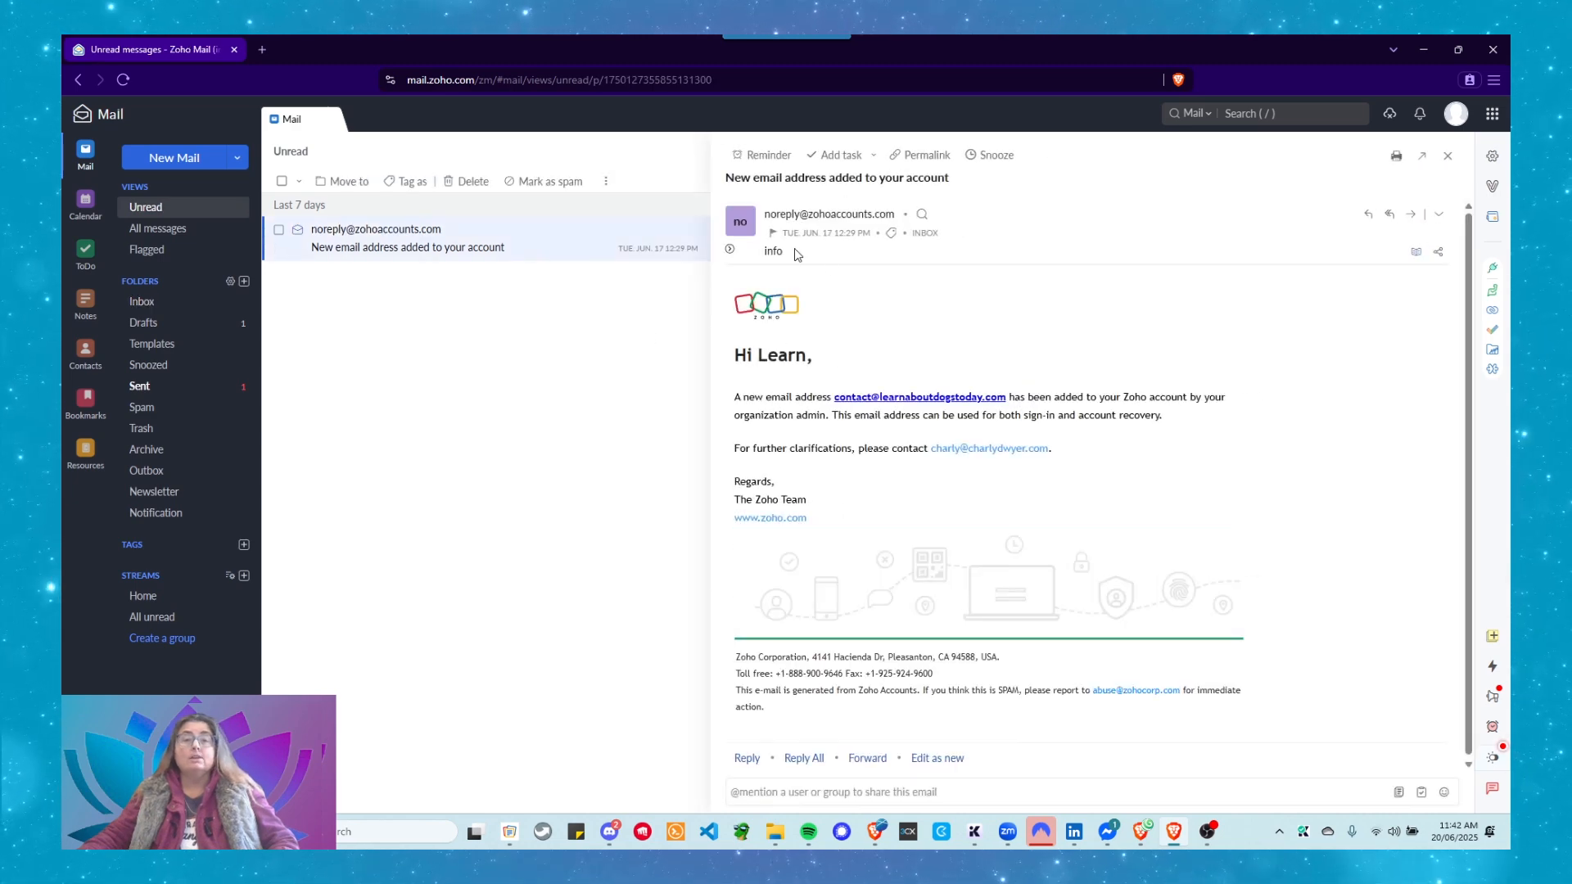
{"action": "left_click", "coordinate": [1388, 216]}
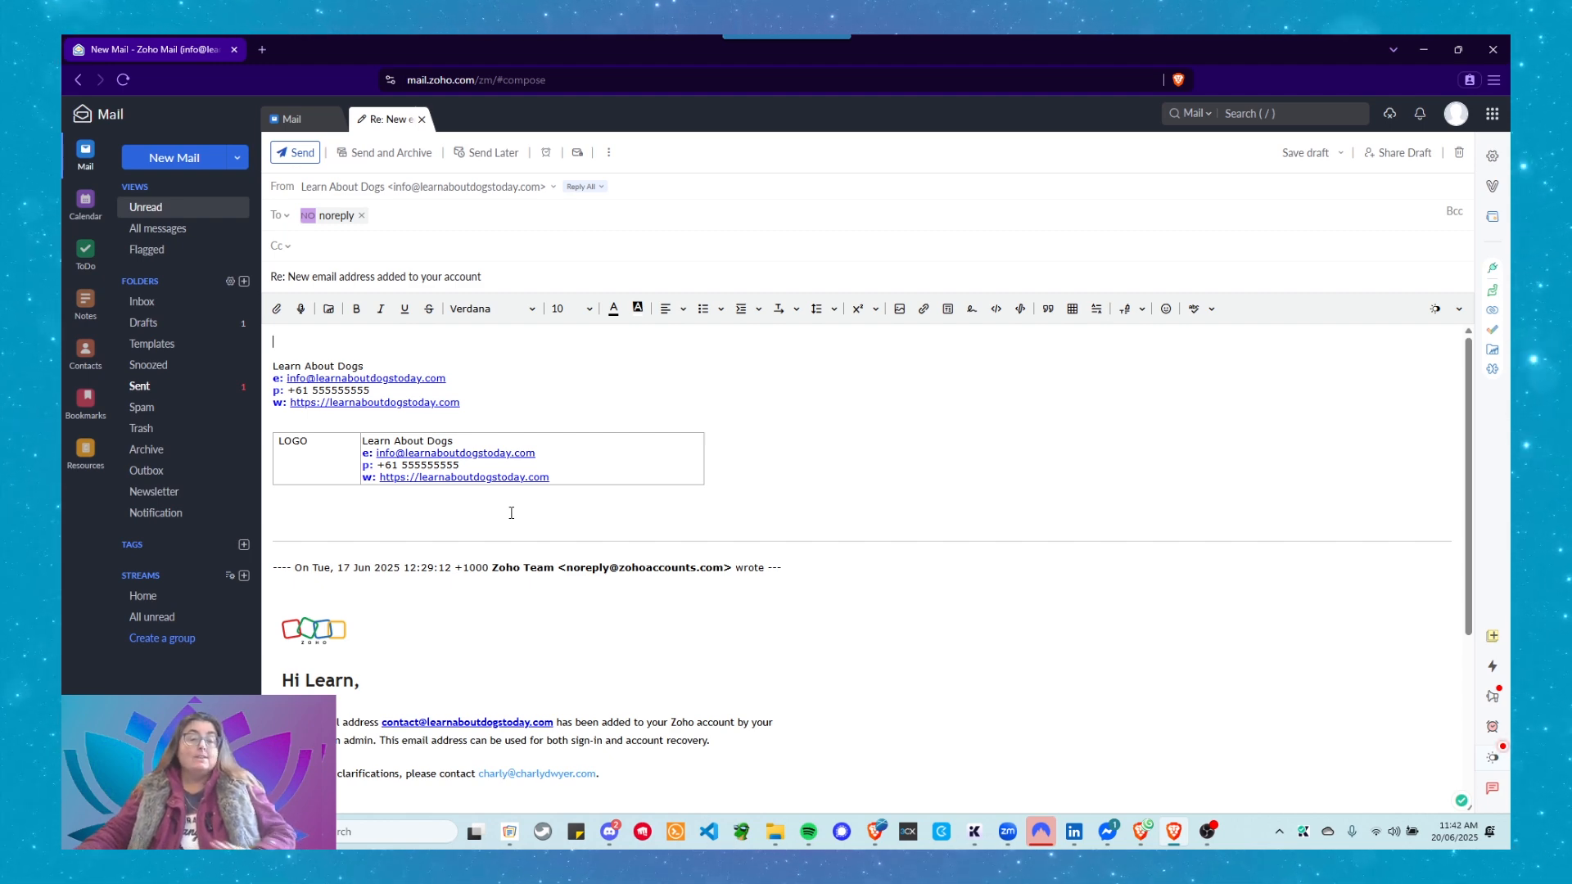
{"action": "left_click", "coordinate": [422, 119]}
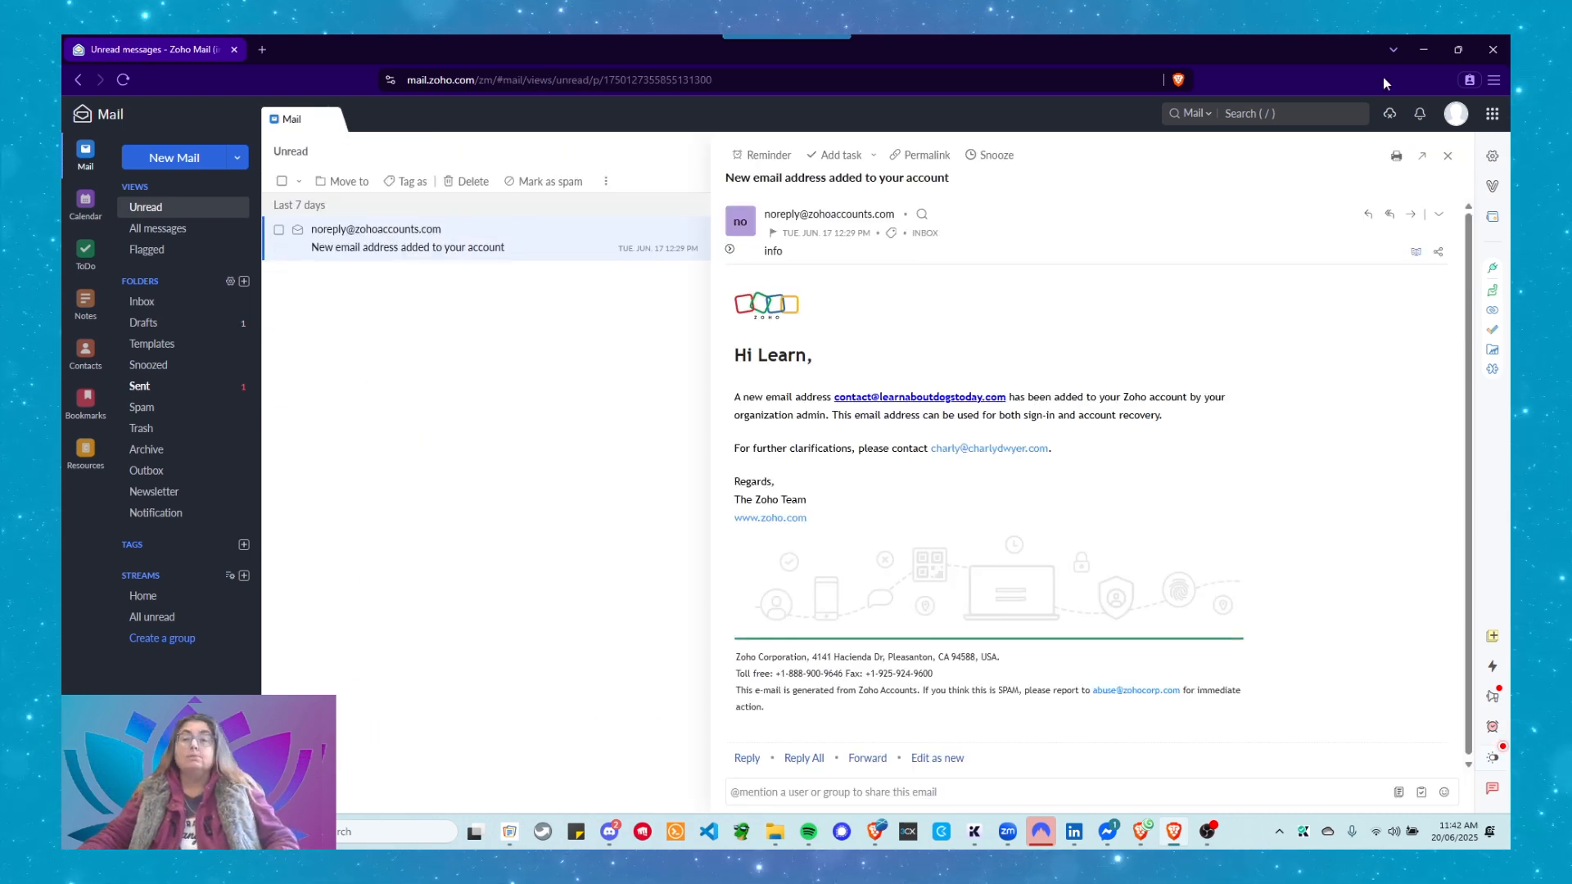
{"action": "left_click", "coordinate": [1491, 159]}
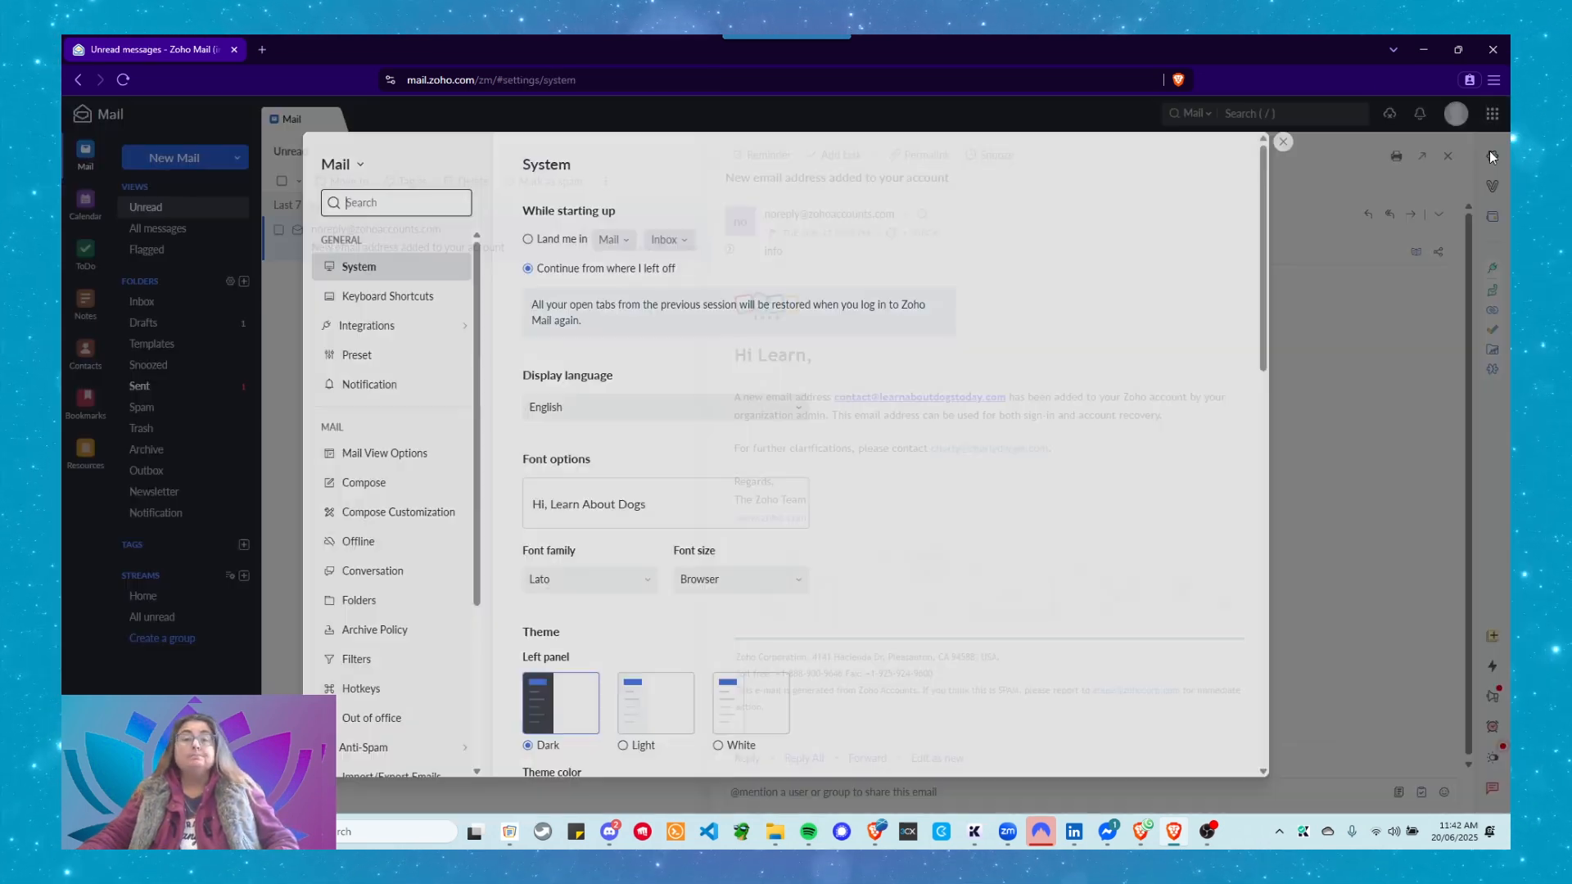
In Signature settings, add a new signature named 'Default Contact' and move into its body.
{"action": "scroll", "coordinate": [426, 368], "scroll_direction": "down", "scroll_amount": 3}
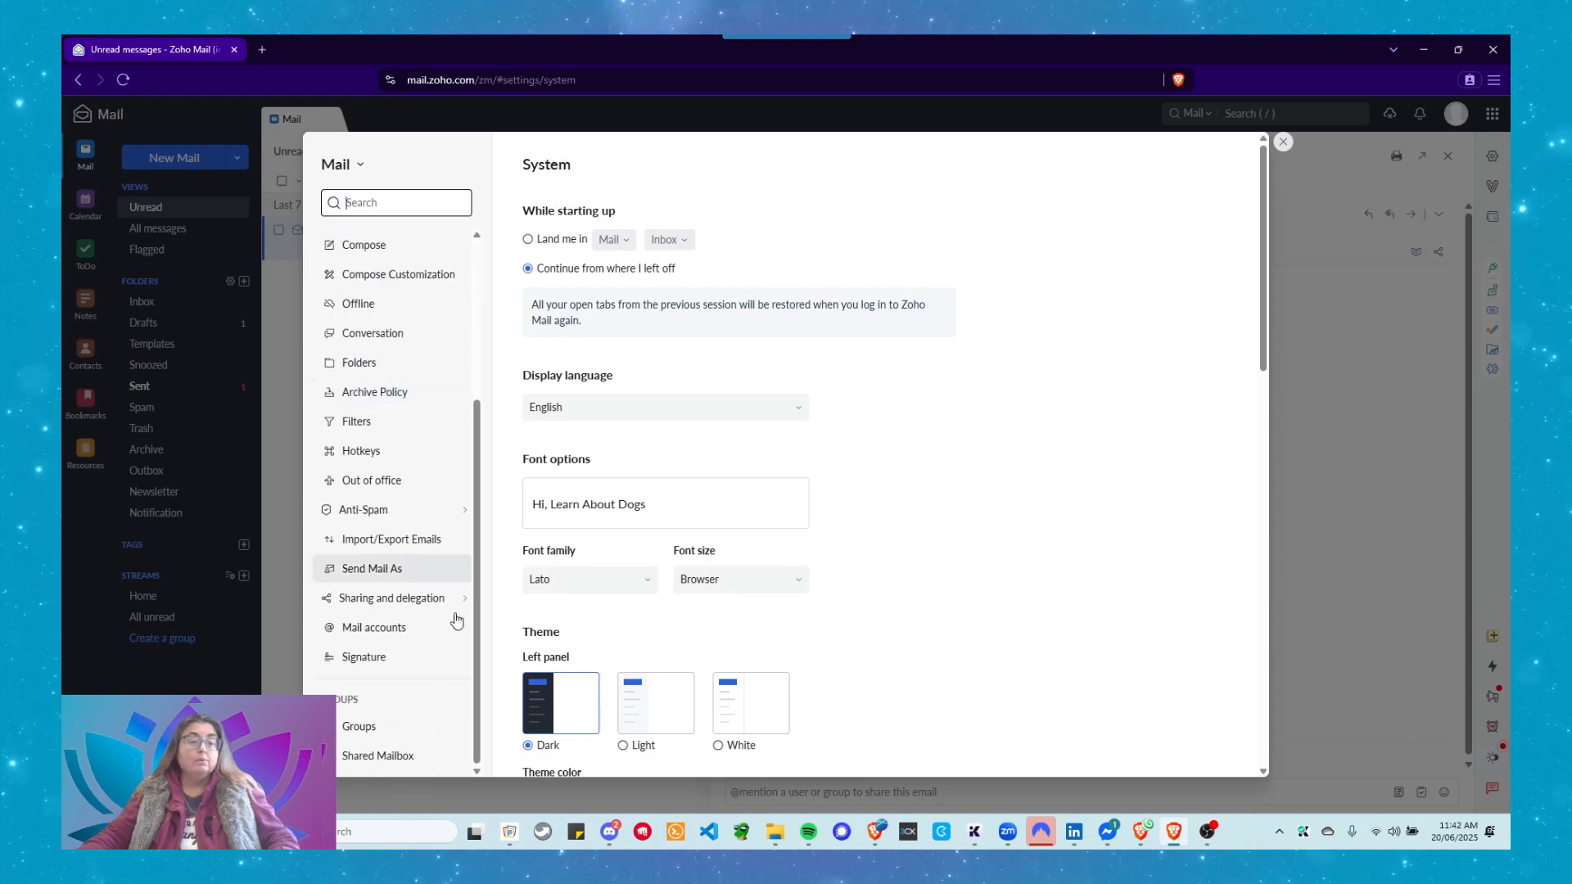
{"action": "left_click", "coordinate": [373, 670]}
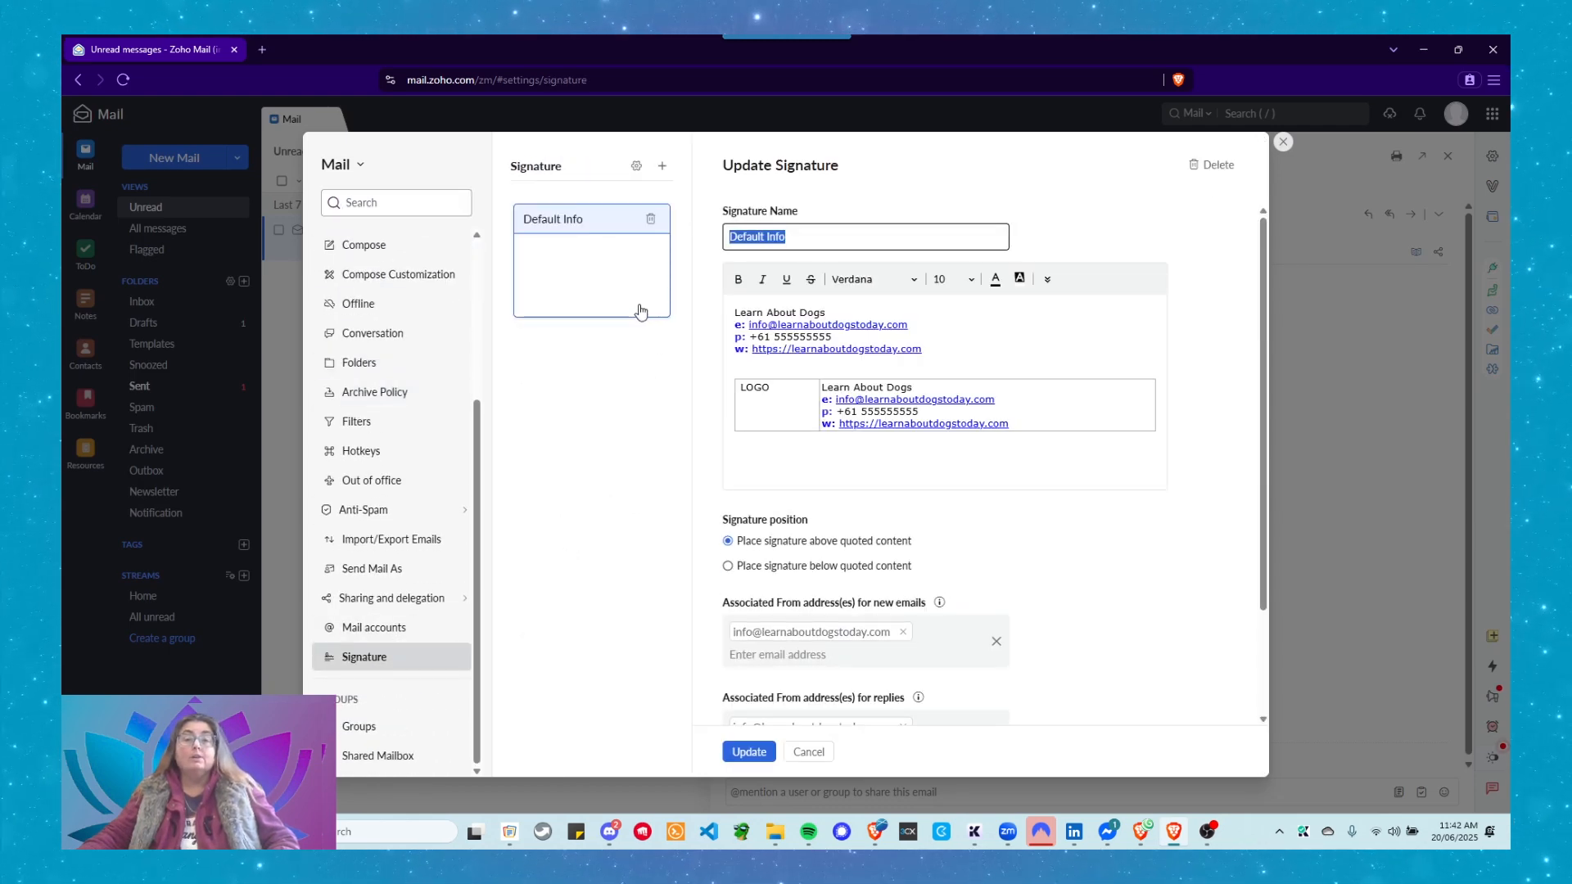
{"action": "right_click", "coordinate": [574, 228]}
{"action": "left_click", "coordinate": [551, 488]}
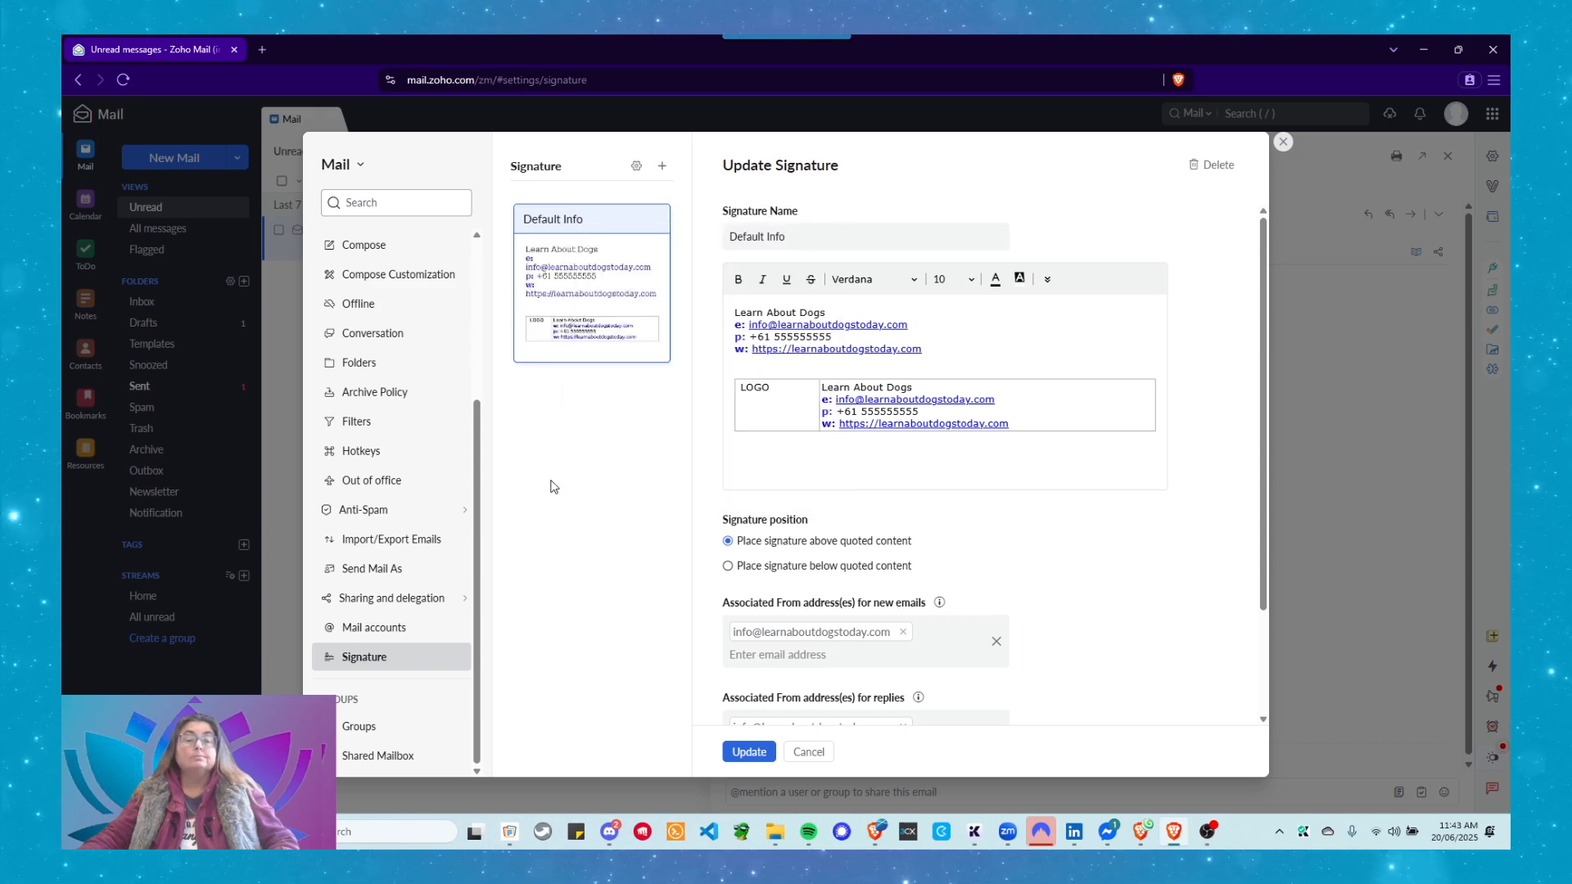
{"action": "left_click", "coordinate": [664, 167]}
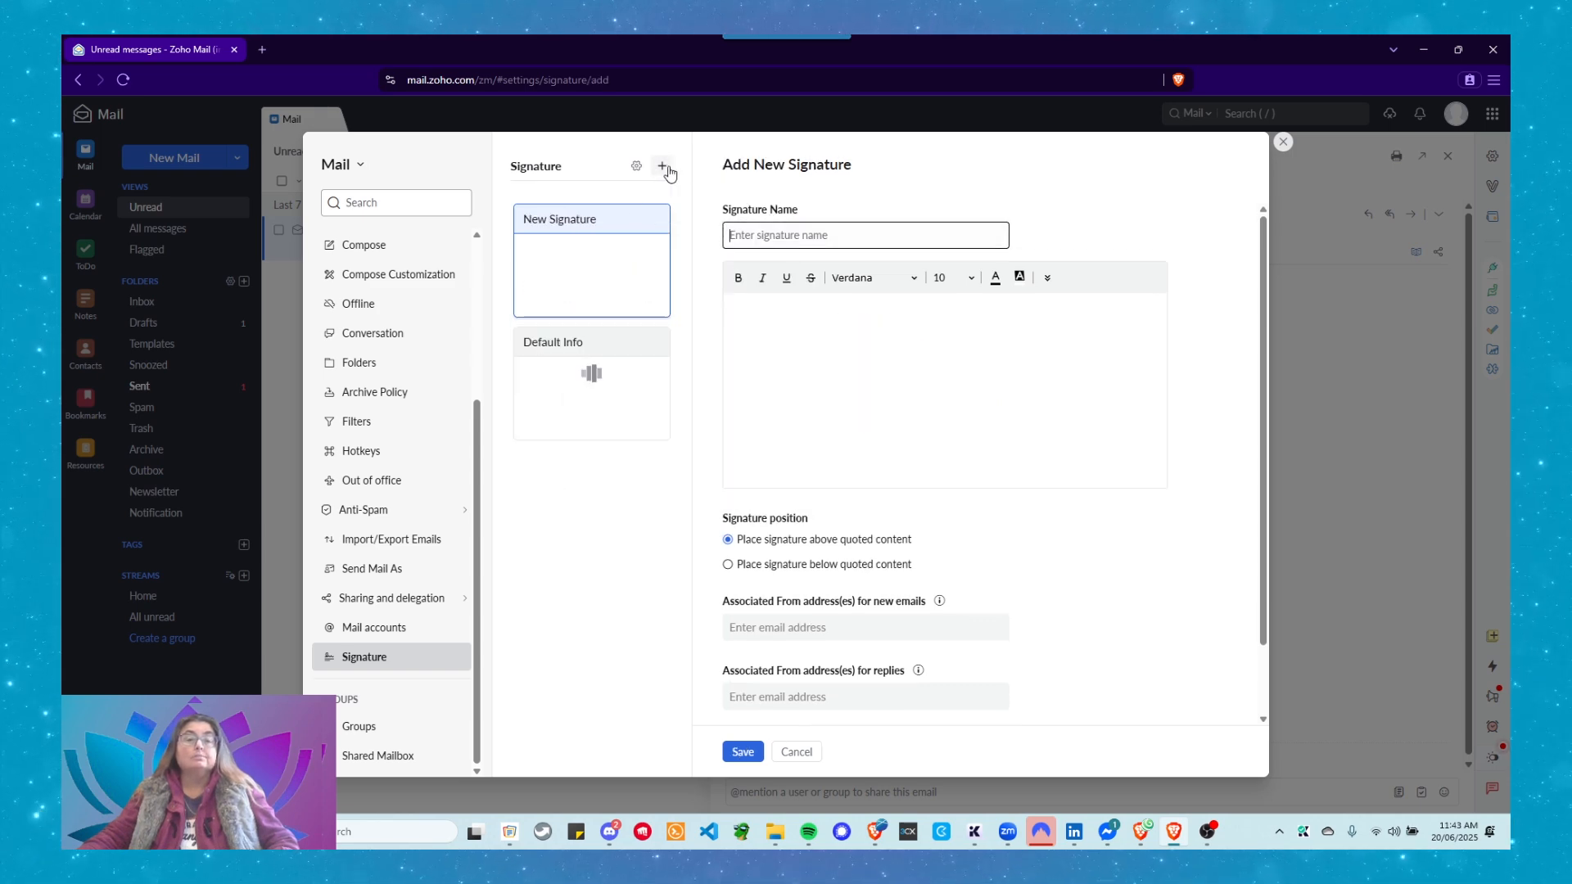
{"action": "left_click", "coordinate": [748, 237]}
{"action": "type", "text": "Default "}
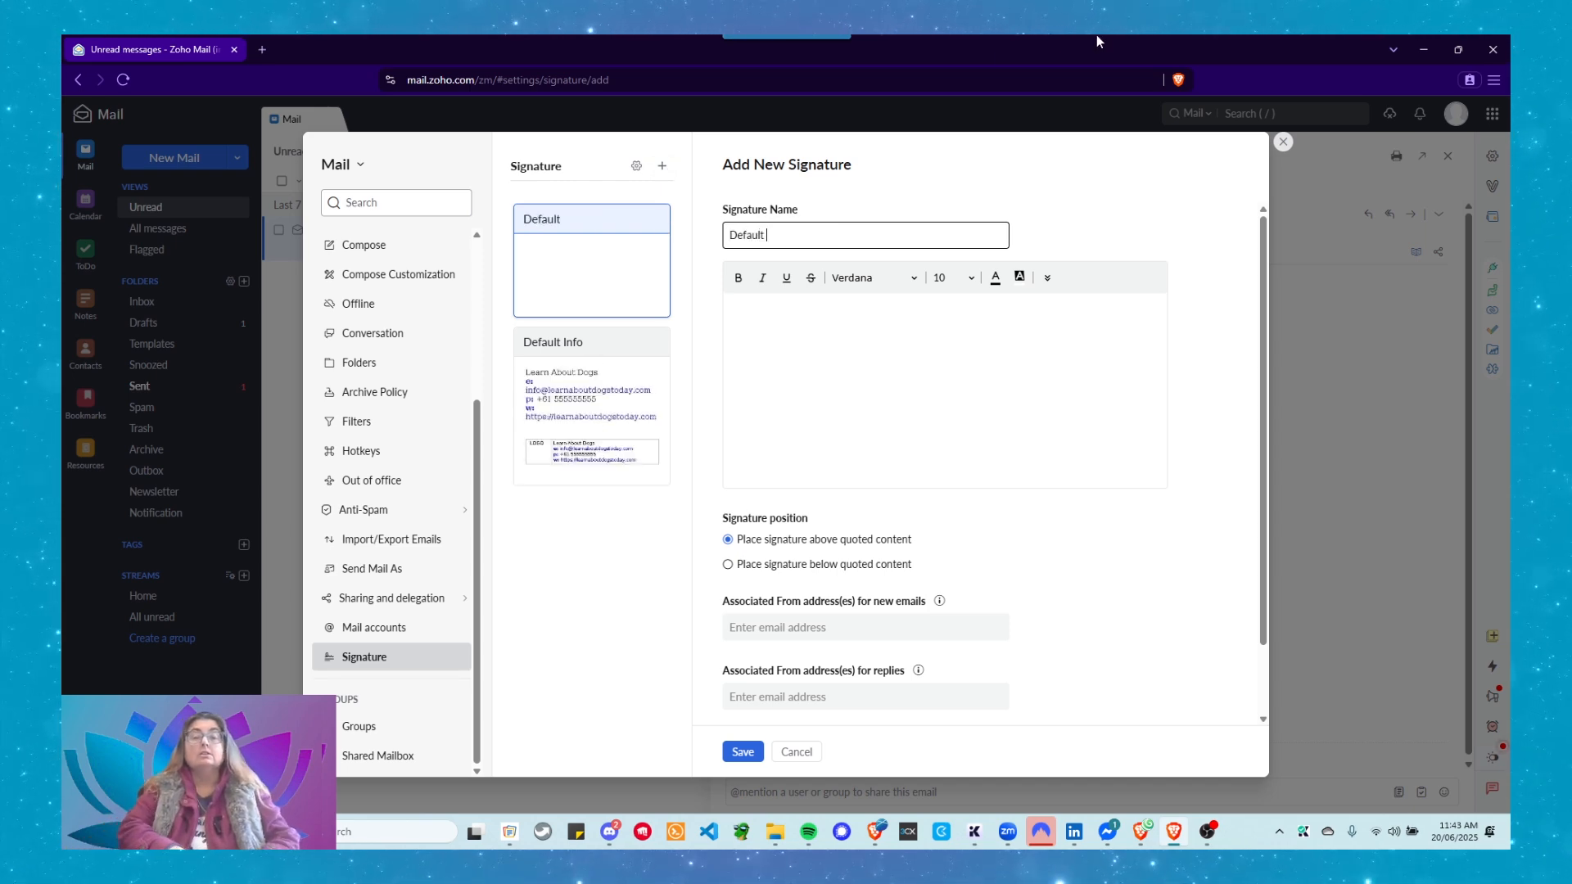
{"action": "type", "text": "Contact"}
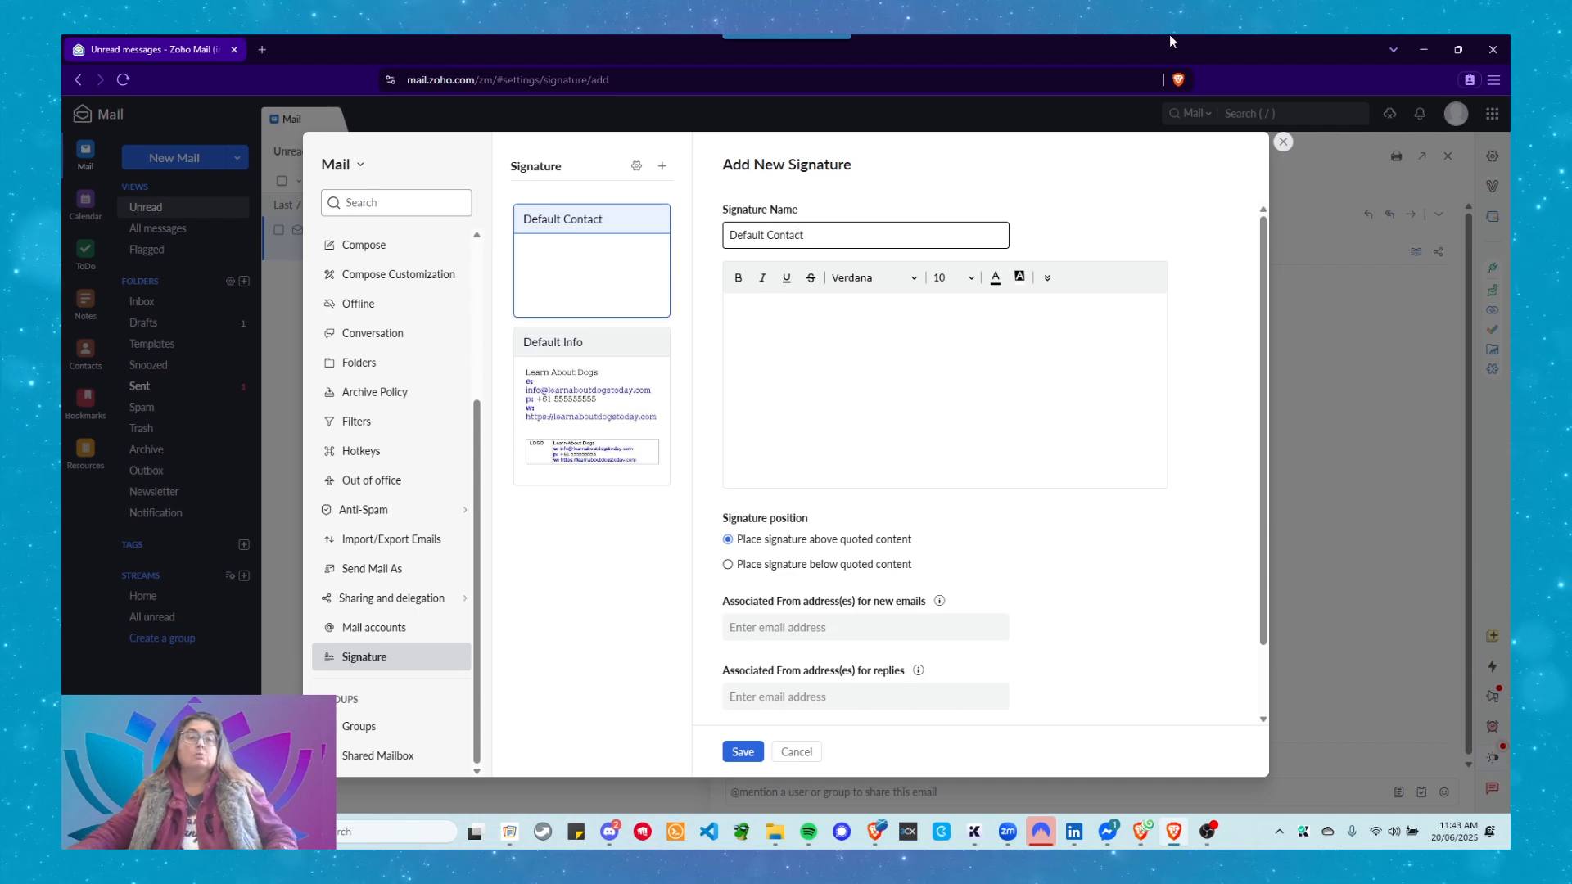
{"action": "left_click", "coordinate": [882, 349]}
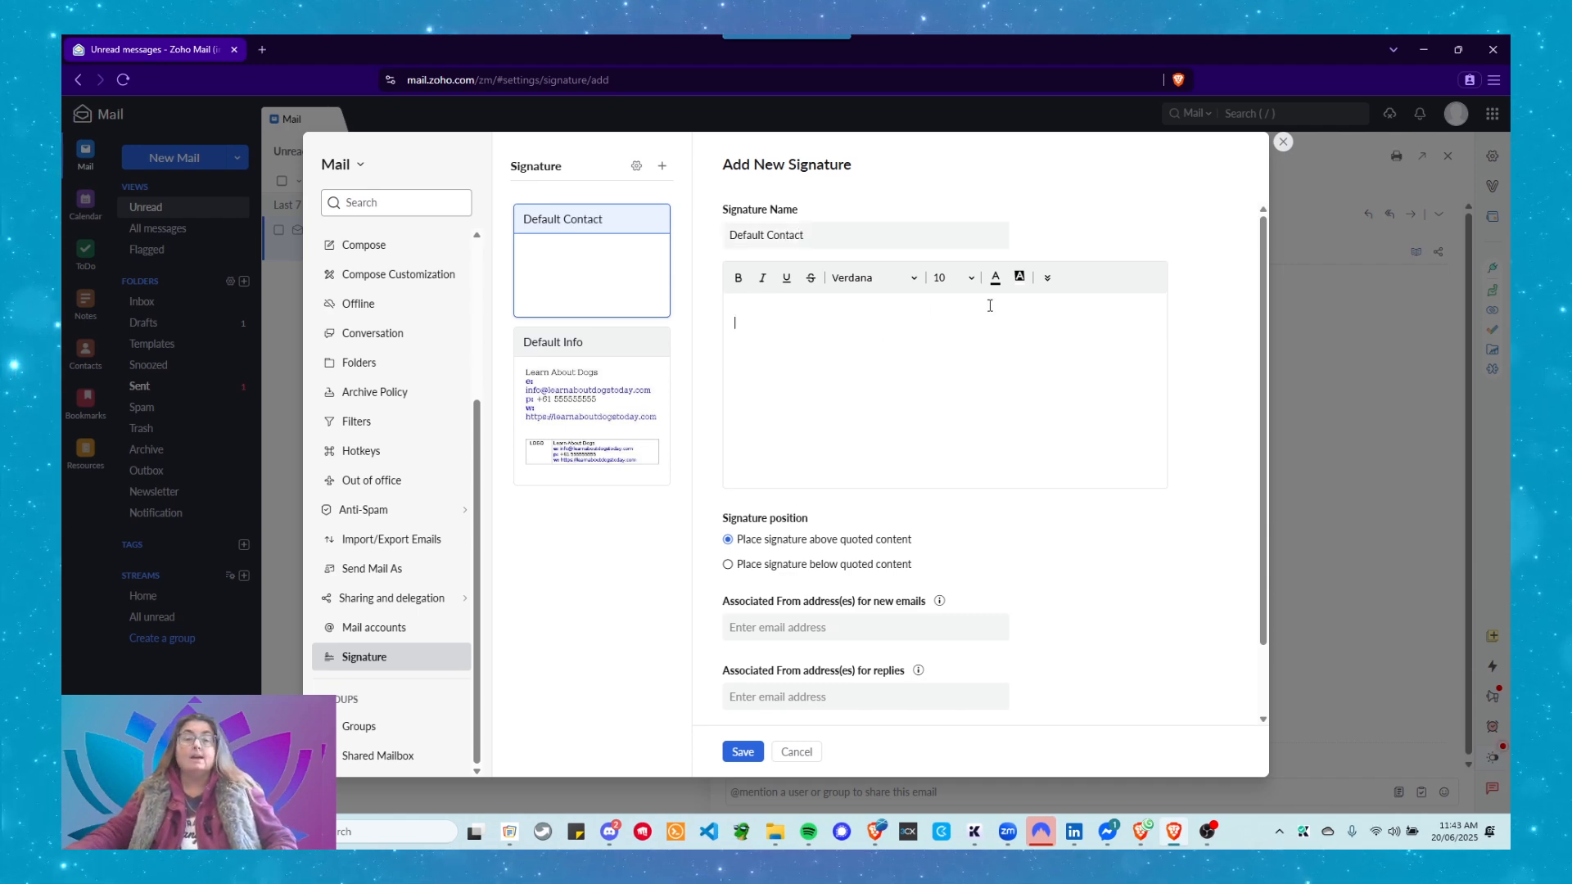
Insert a one-row, two-column table with LOGO in the narrowed first cell and pasted contact lines.
{"action": "left_click", "coordinate": [1047, 277]}
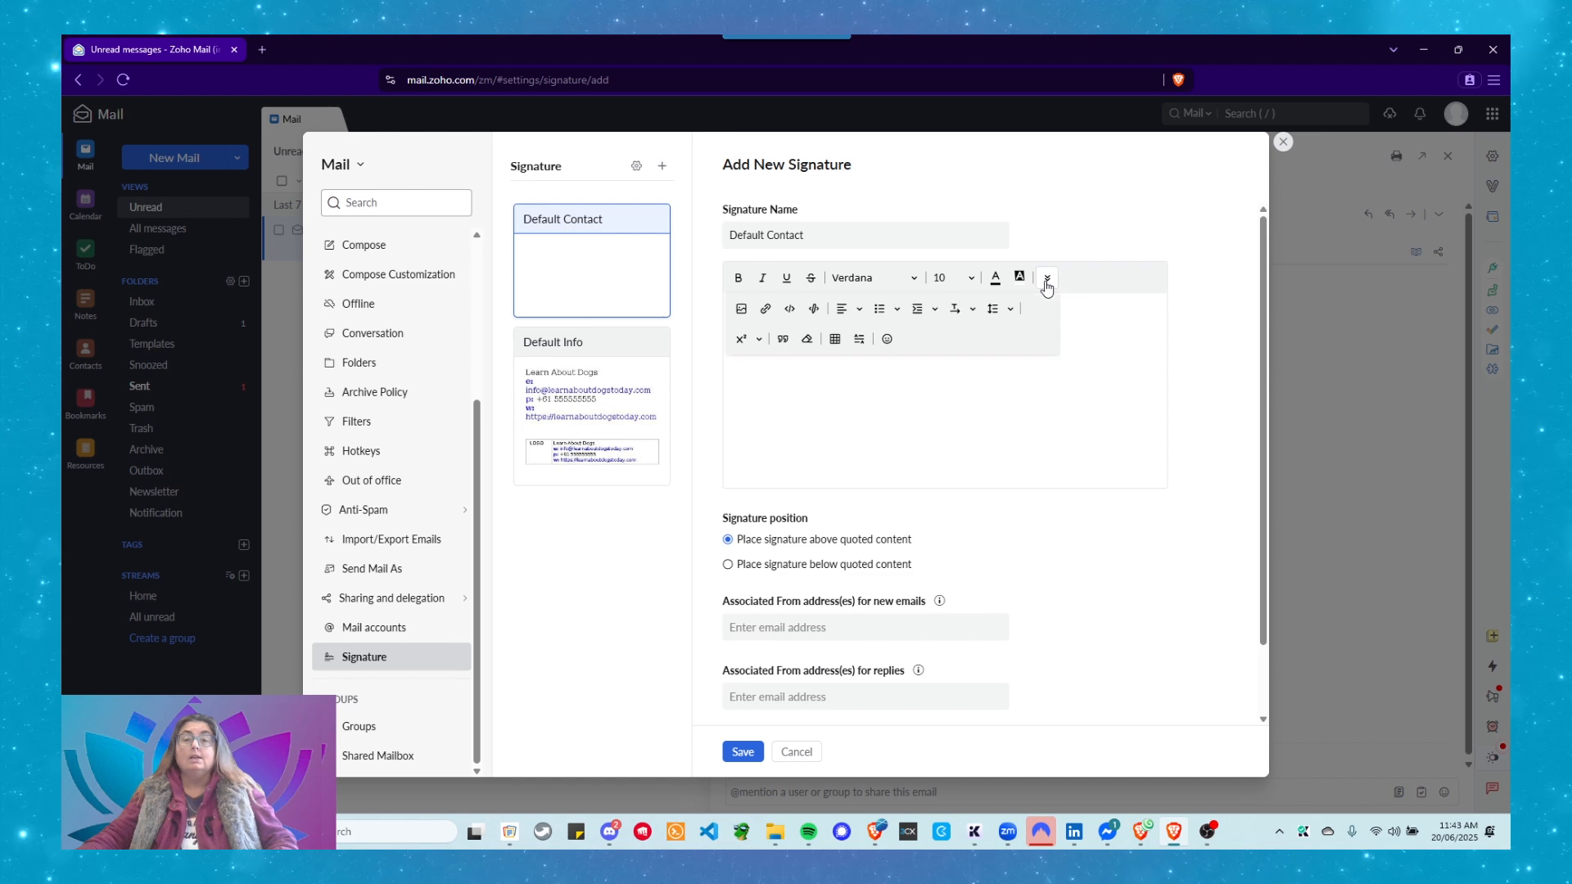
{"action": "left_click", "coordinate": [836, 349]}
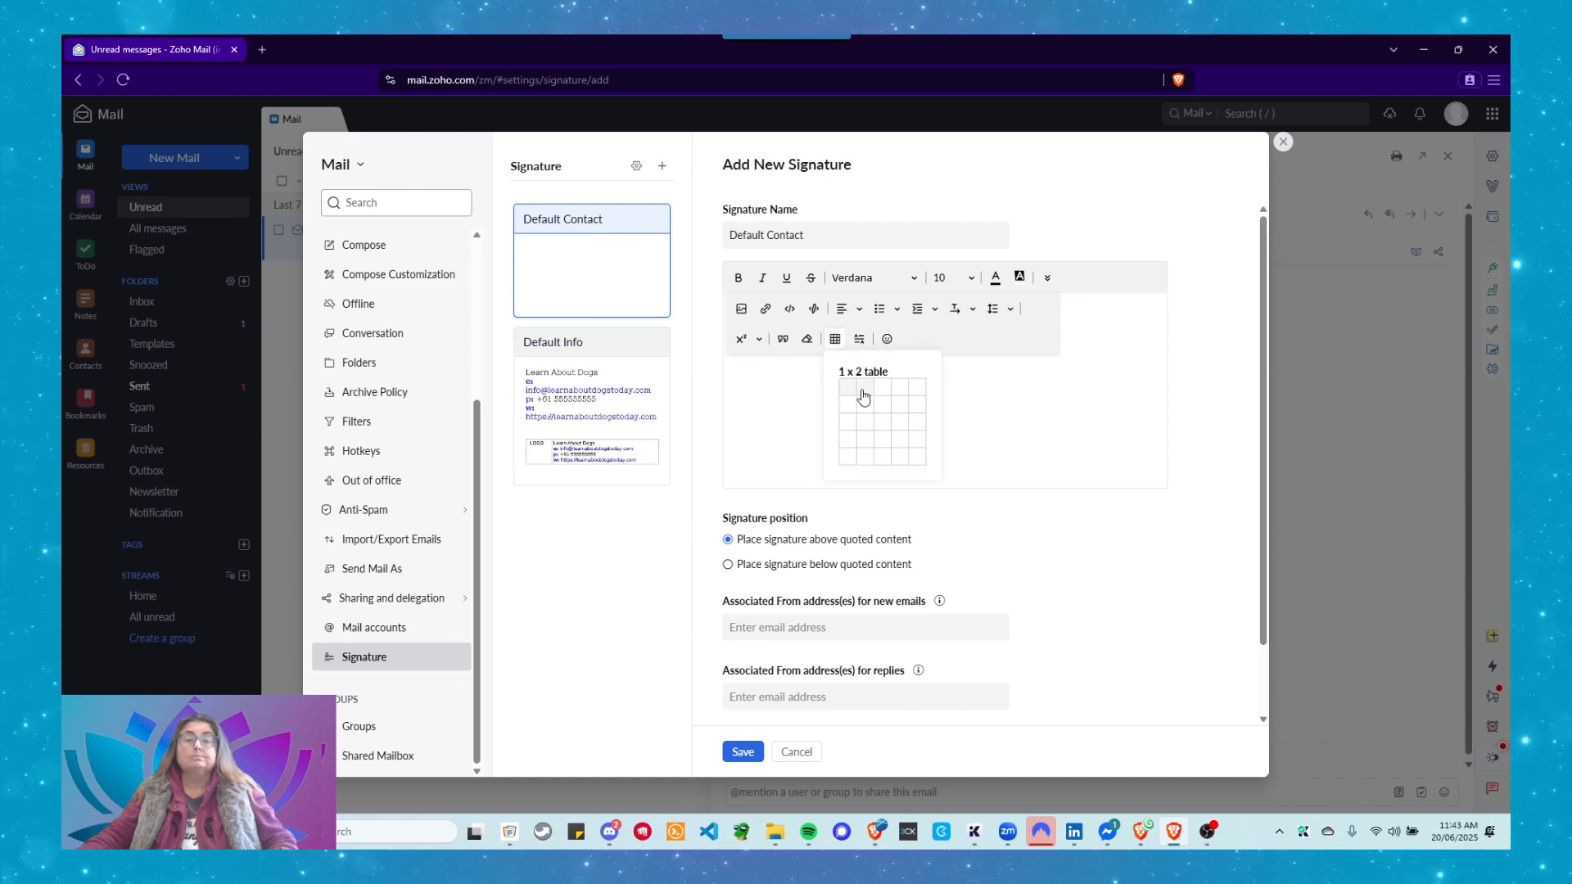
{"action": "left_click", "coordinate": [858, 395]}
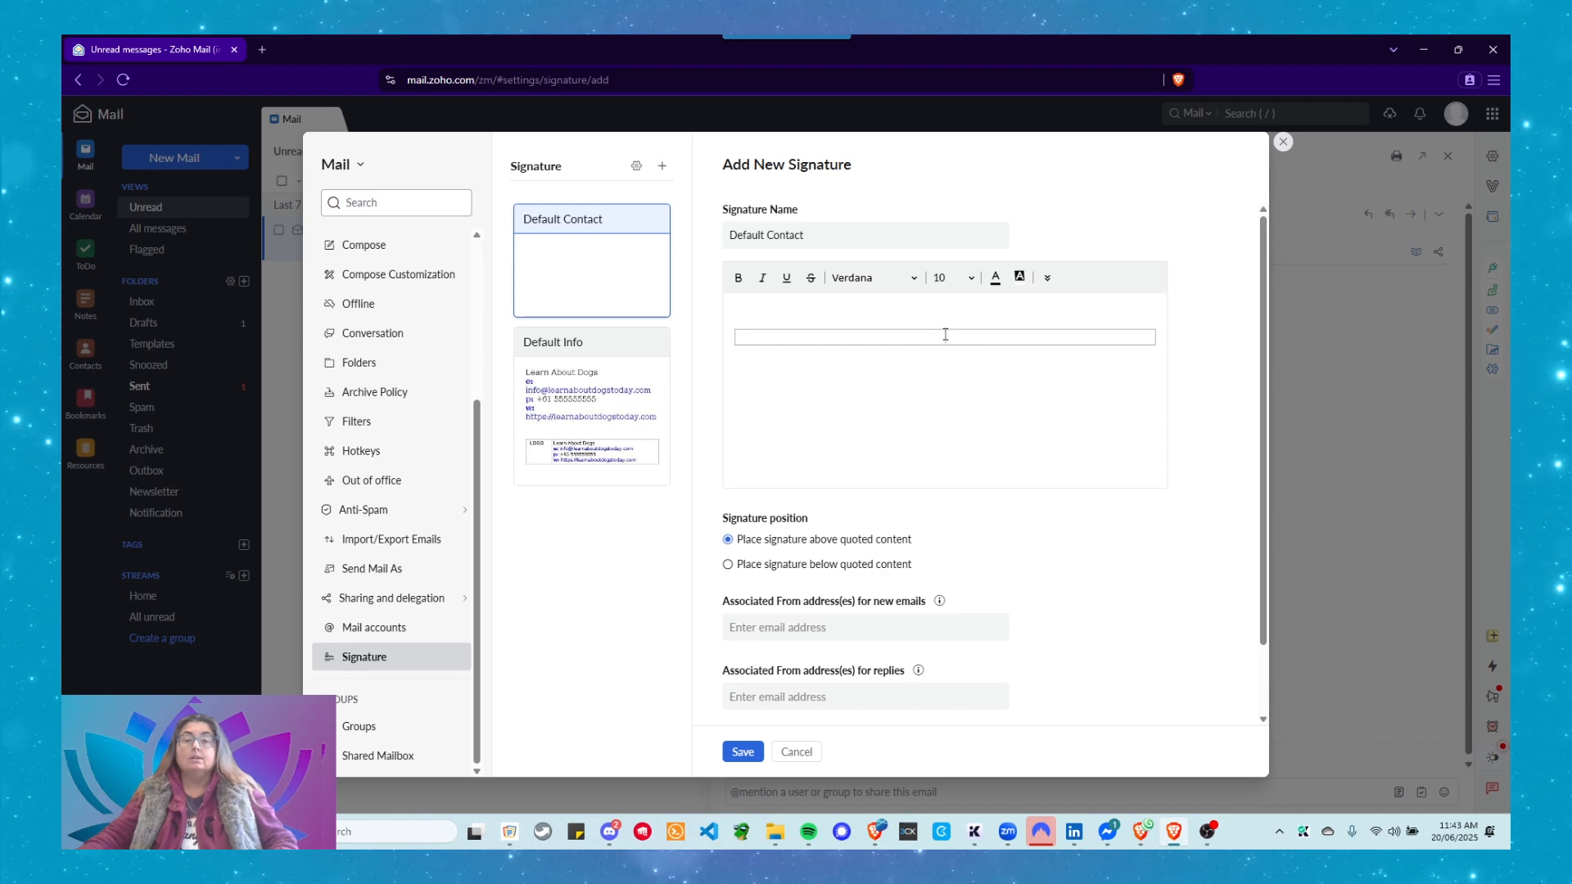
{"action": "left_click_drag", "start_coordinate": [946, 336], "coordinate": [809, 332]}
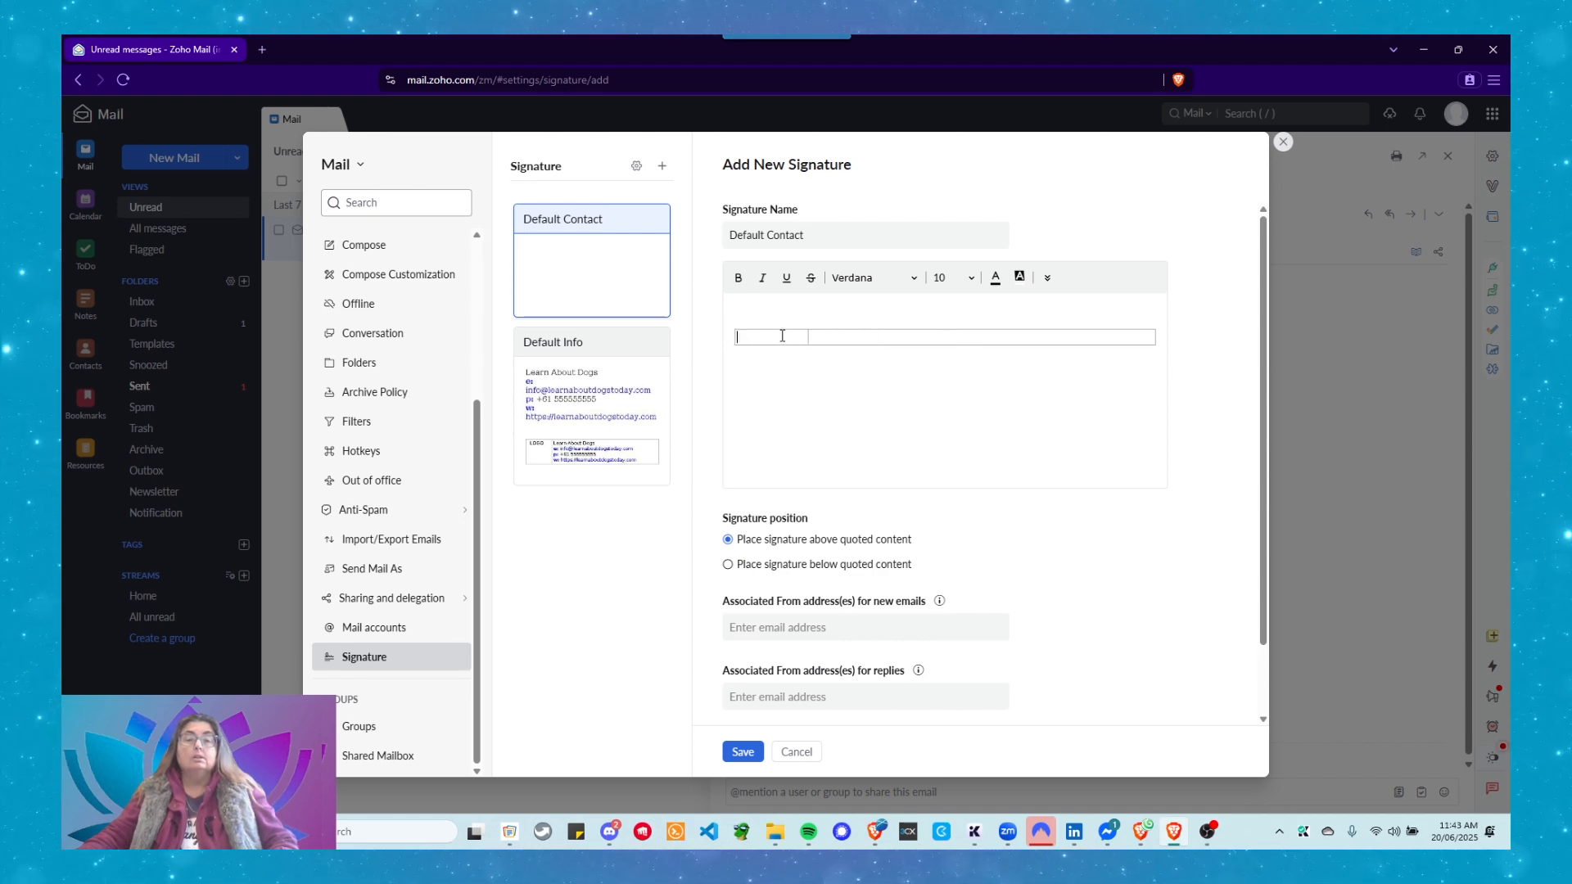
{"action": "type", "text": "LOGO"}
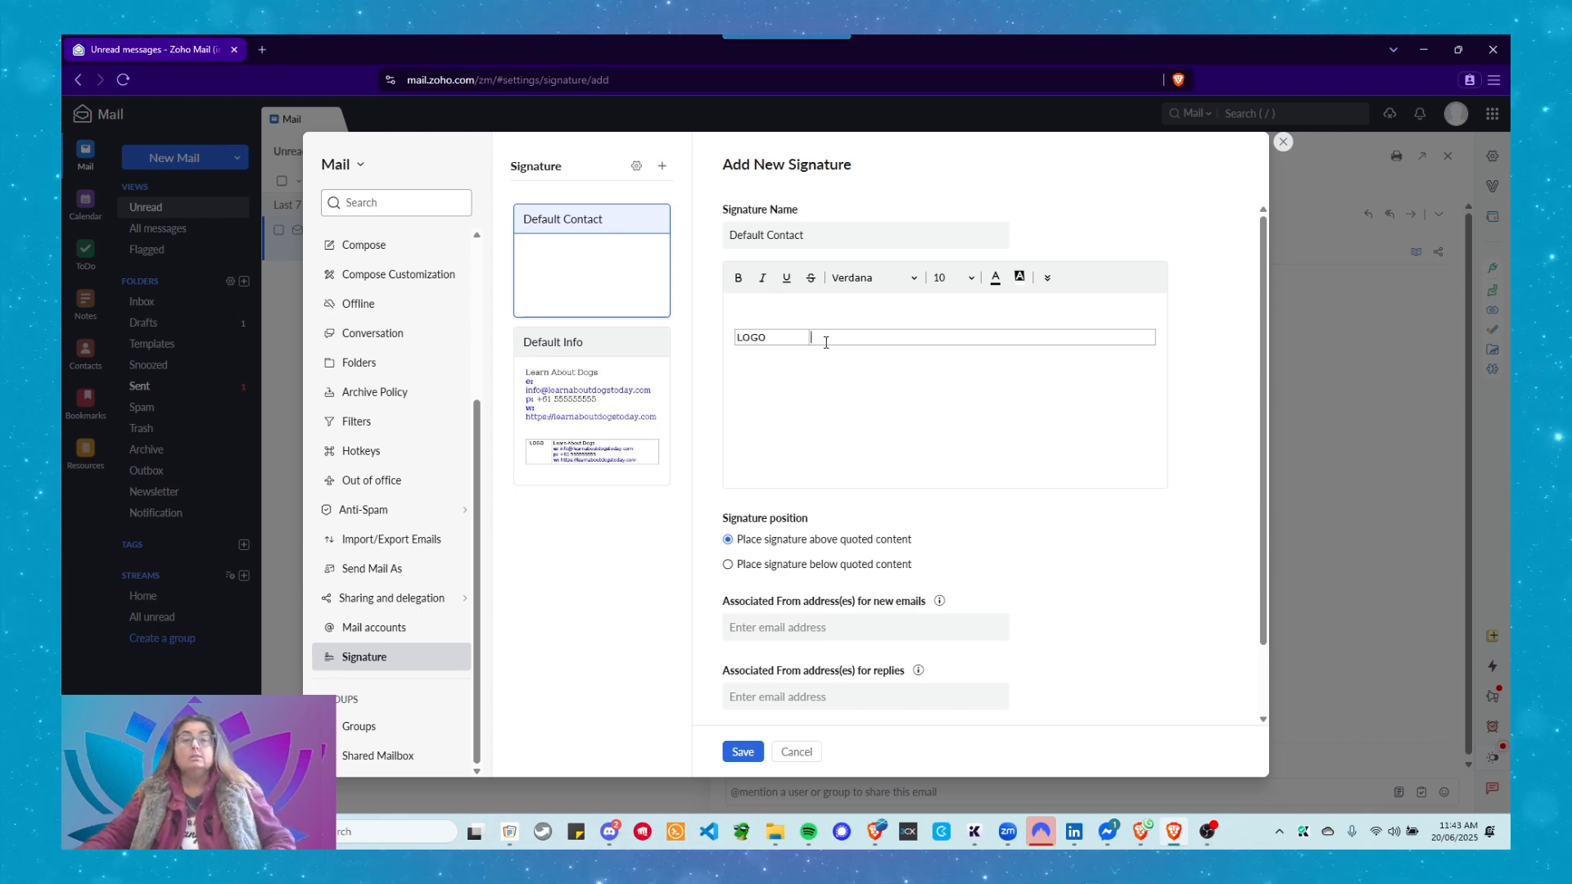
{"action": "key", "text": "ctrl+v"}
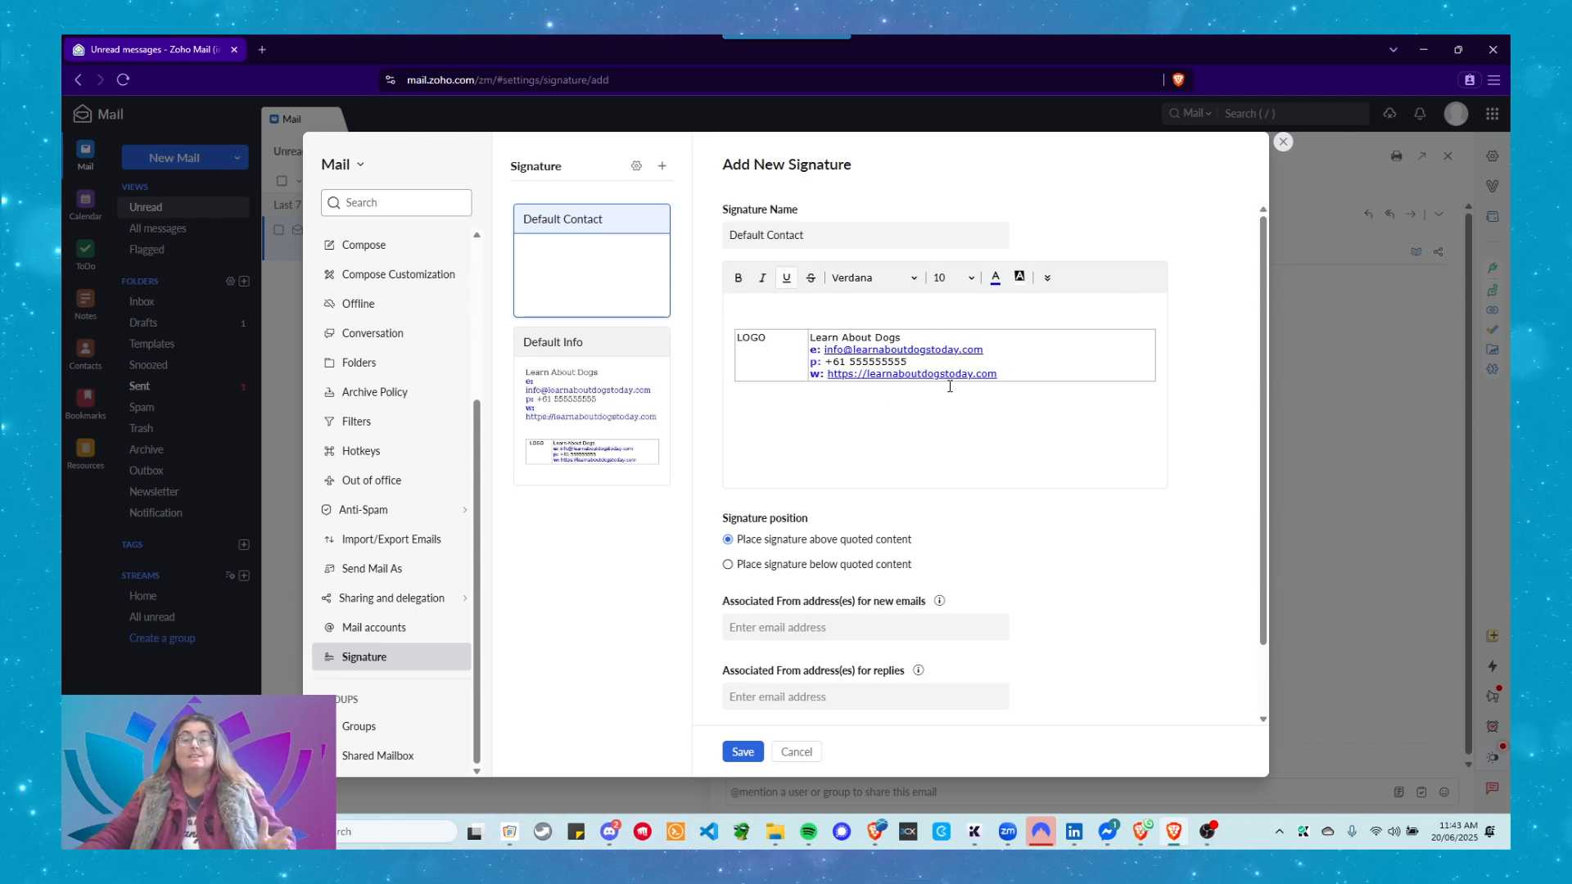
Change the e-mail line from info@ to the contact@ alias address.
{"action": "left_click", "coordinate": [846, 349]}
{"action": "key", "text": "BackSpace"}
{"action": "key", "text": "BackSpace"}
{"action": "key", "text": "BackSpace"}
{"action": "key", "text": "BackSpace"}
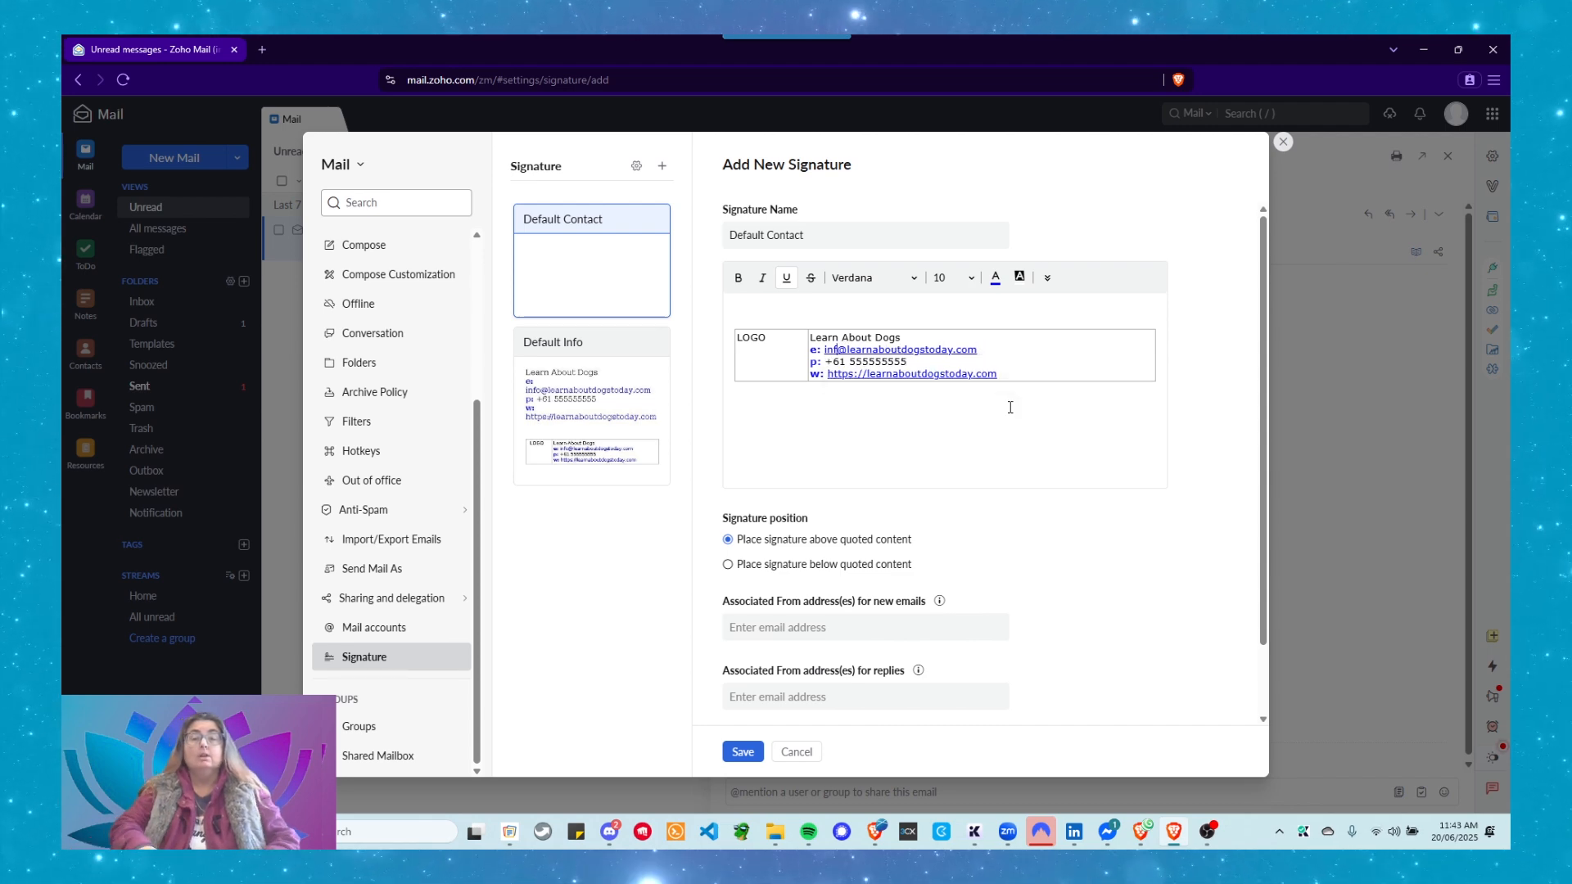
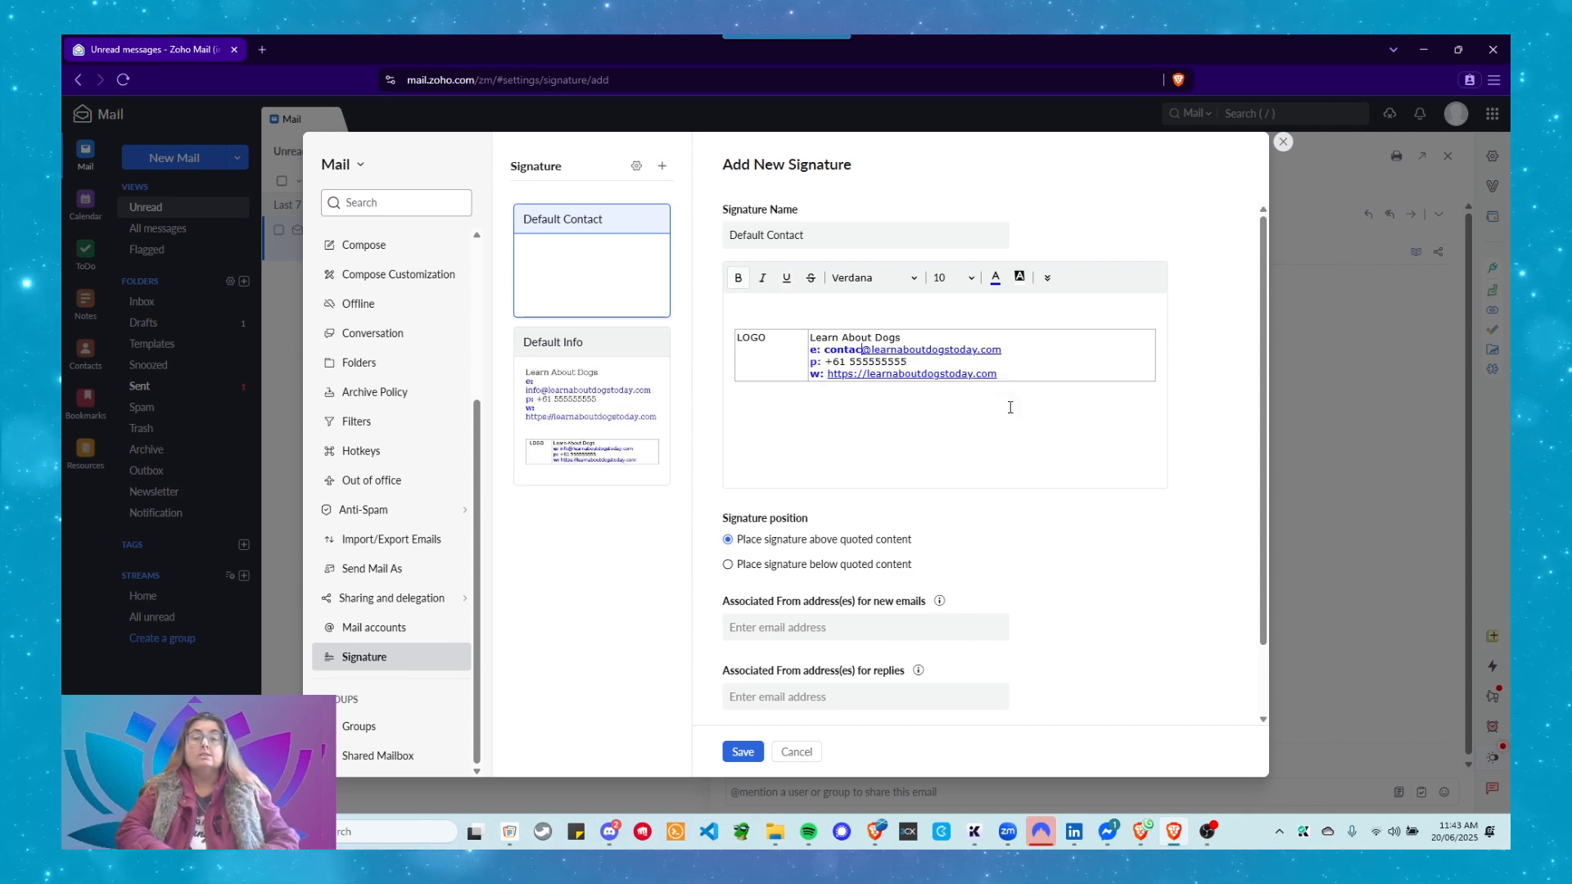
{"action": "key", "text": "BackSpace"}
{"action": "key", "text": "BackSpace"}
{"action": "key", "text": "BackSpace"}
{"action": "key", "text": "BackSpace"}
{"action": "key", "text": "BackSpace"}
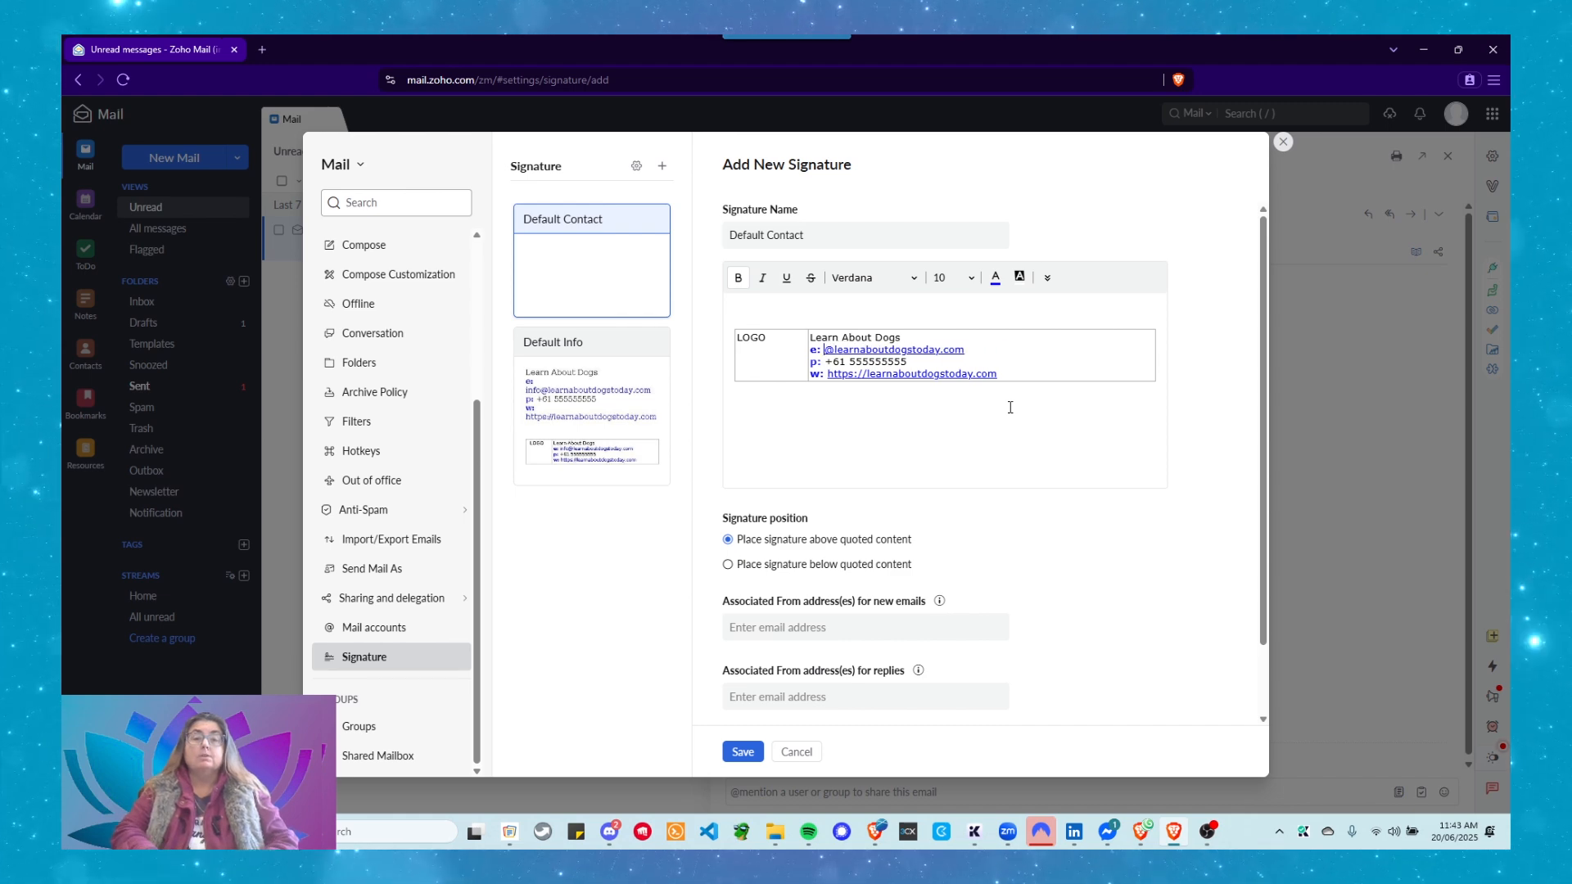
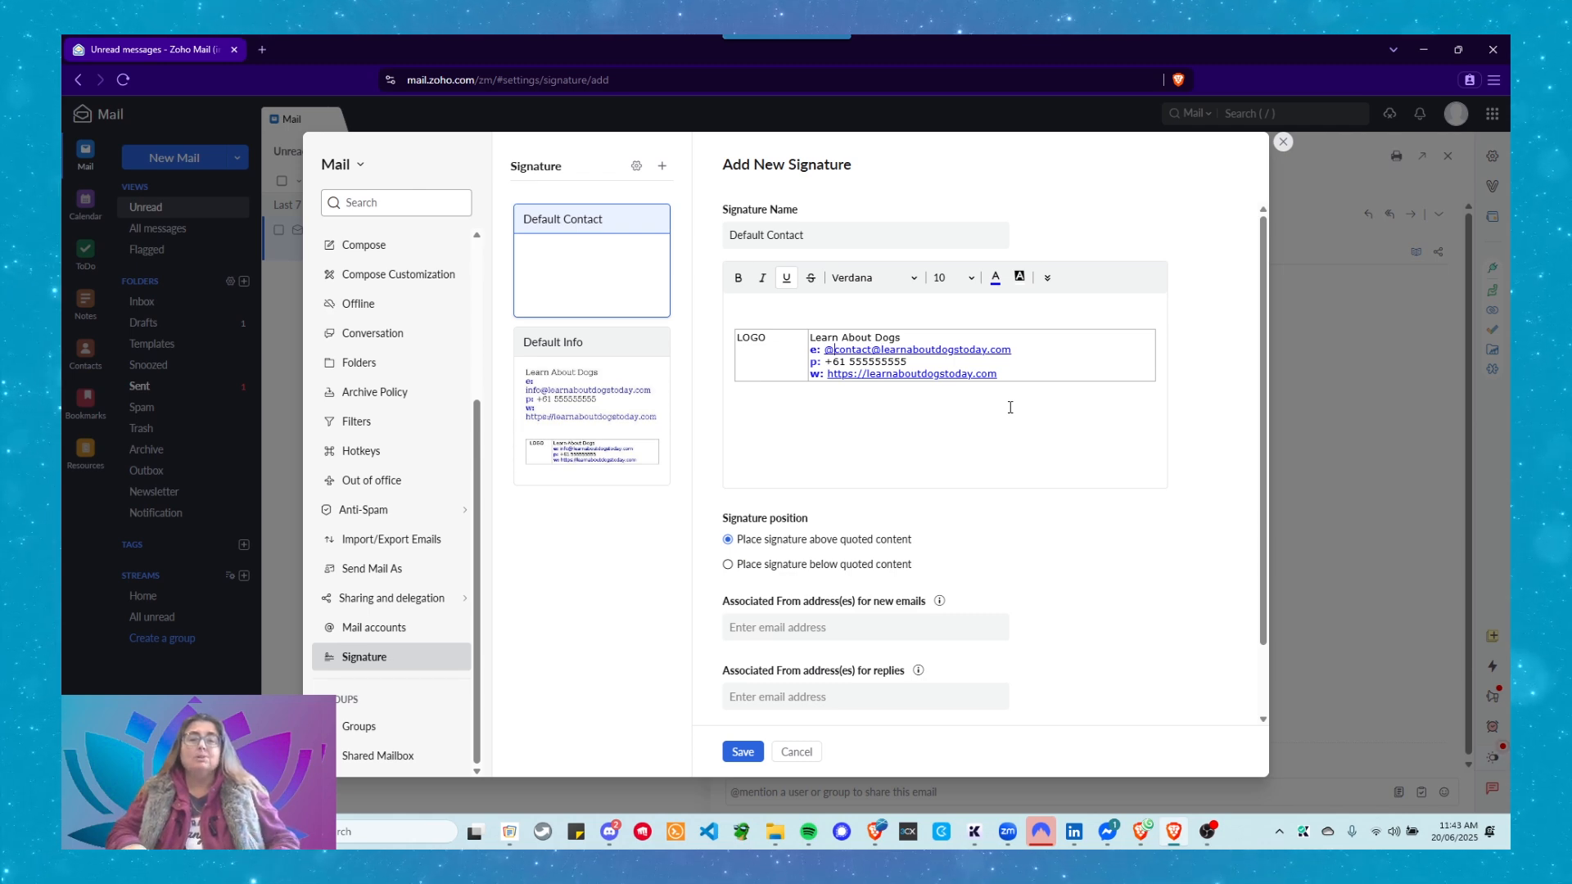
{"action": "key", "text": "BackSpace"}
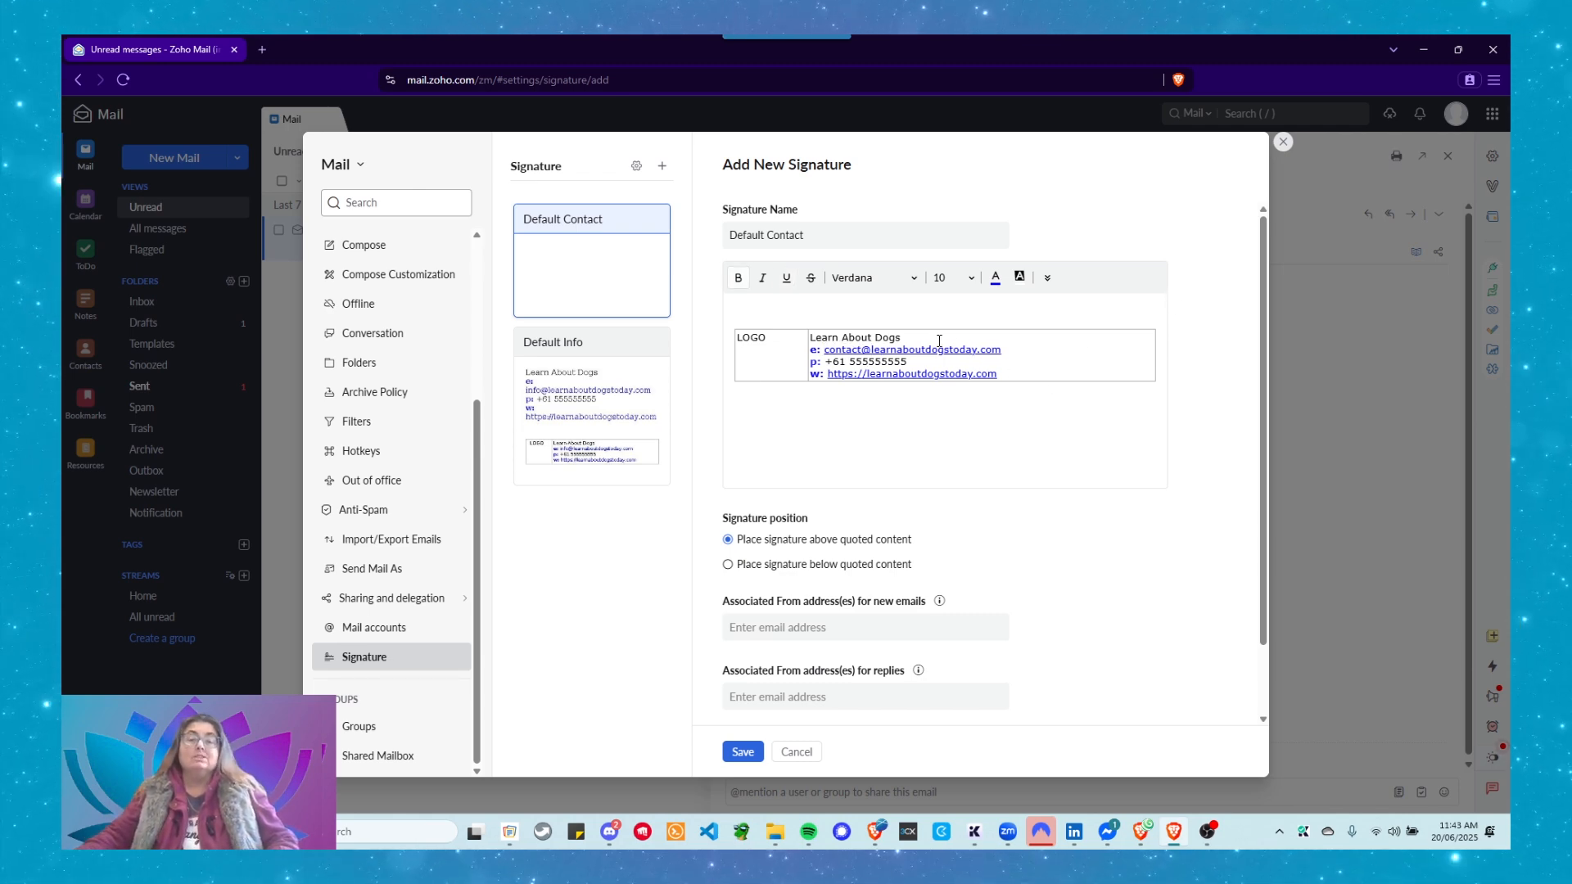
{"action": "left_click", "coordinate": [885, 348]}
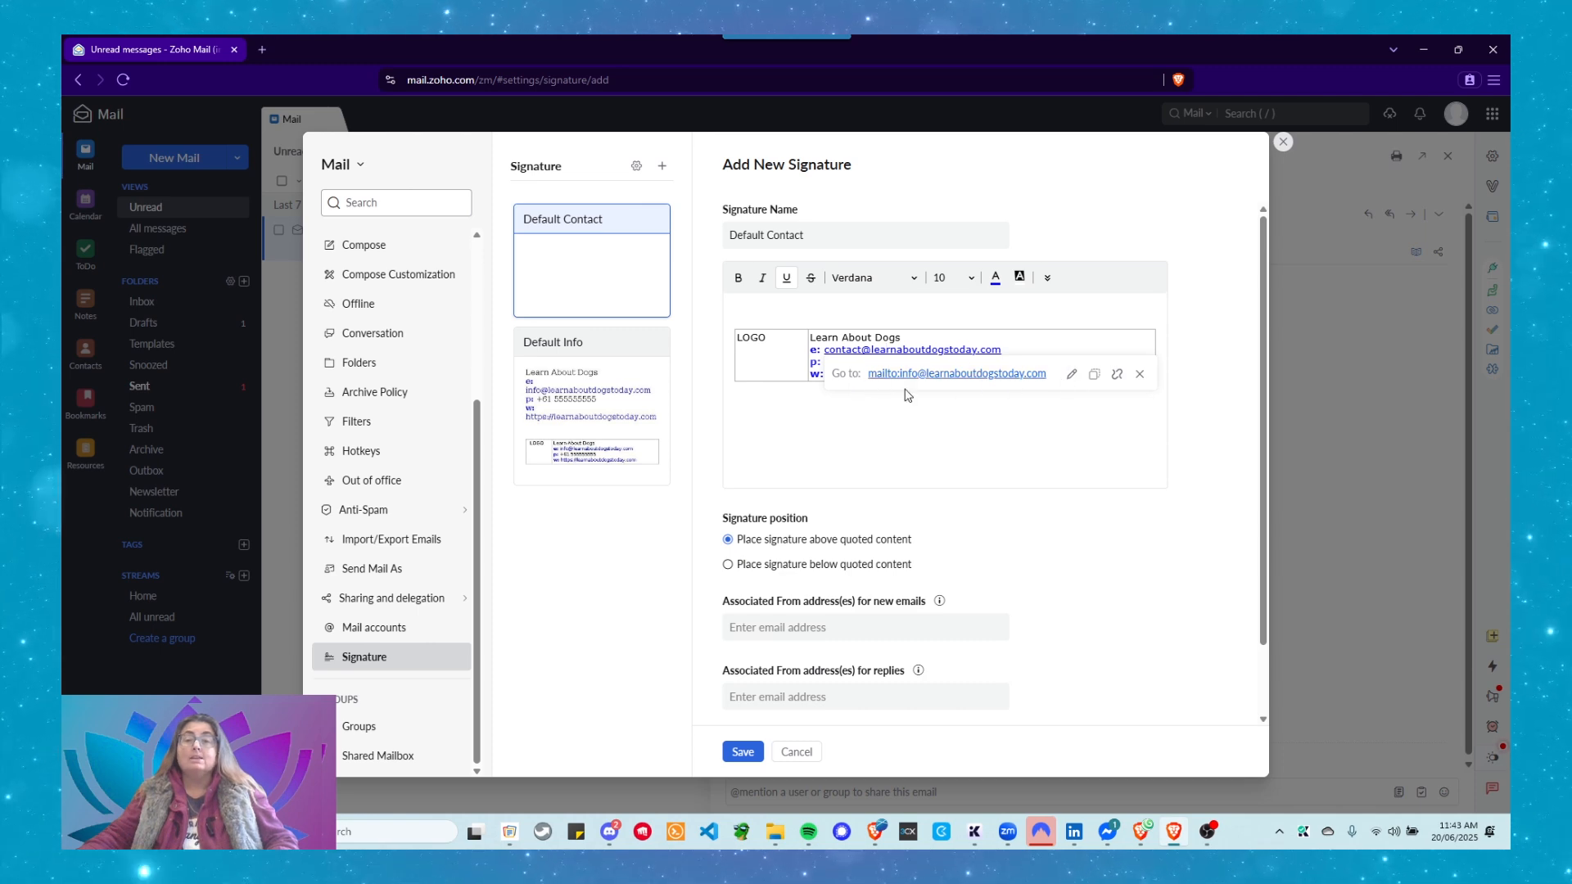
Edit the signature's e-mail link, replacing 'info' with 'contact' in its address, and update it.
{"action": "left_click", "coordinate": [1072, 374]}
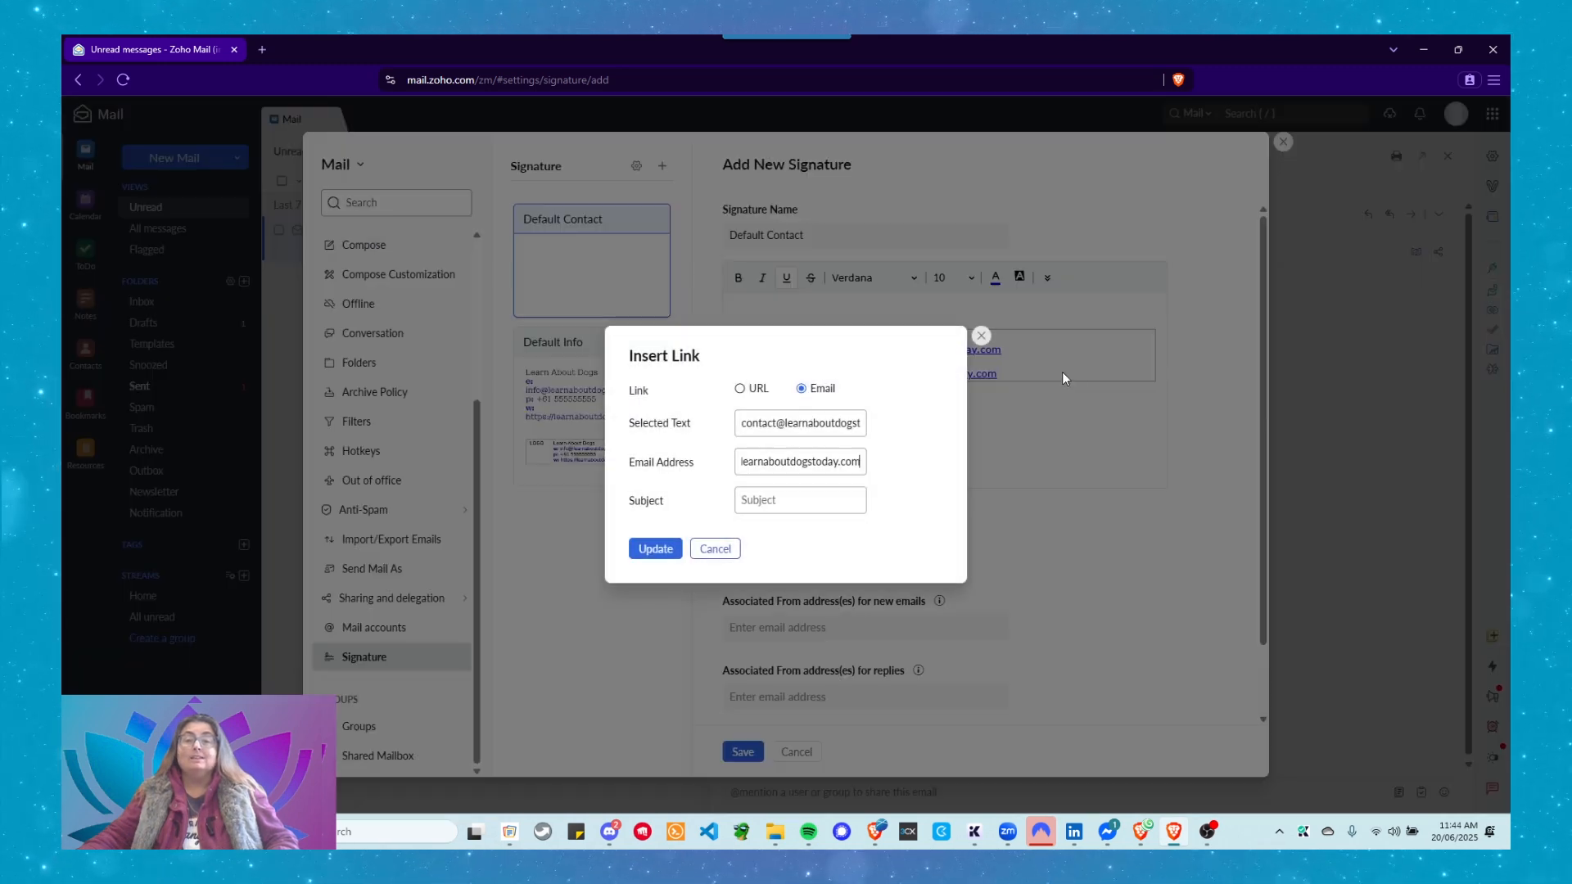
{"action": "left_click", "coordinate": [771, 459]}
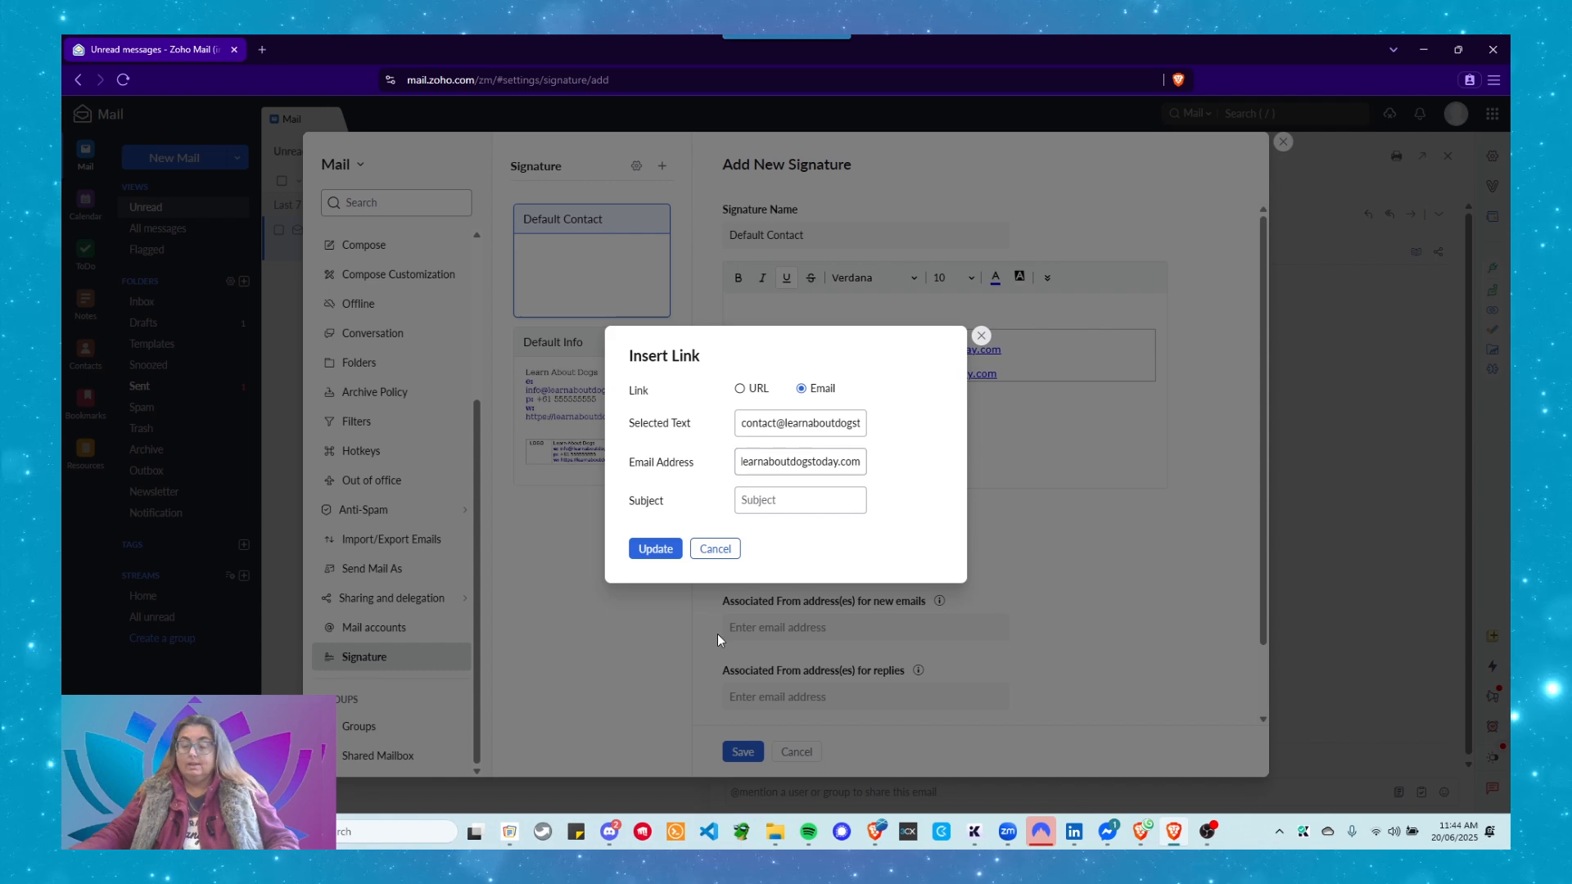
{"action": "key", "text": "Home"}
{"action": "key", "text": "Delete"}
{"action": "key", "text": "Delete"}
{"action": "key", "text": "Delete"}
{"action": "key", "text": "Delete"}
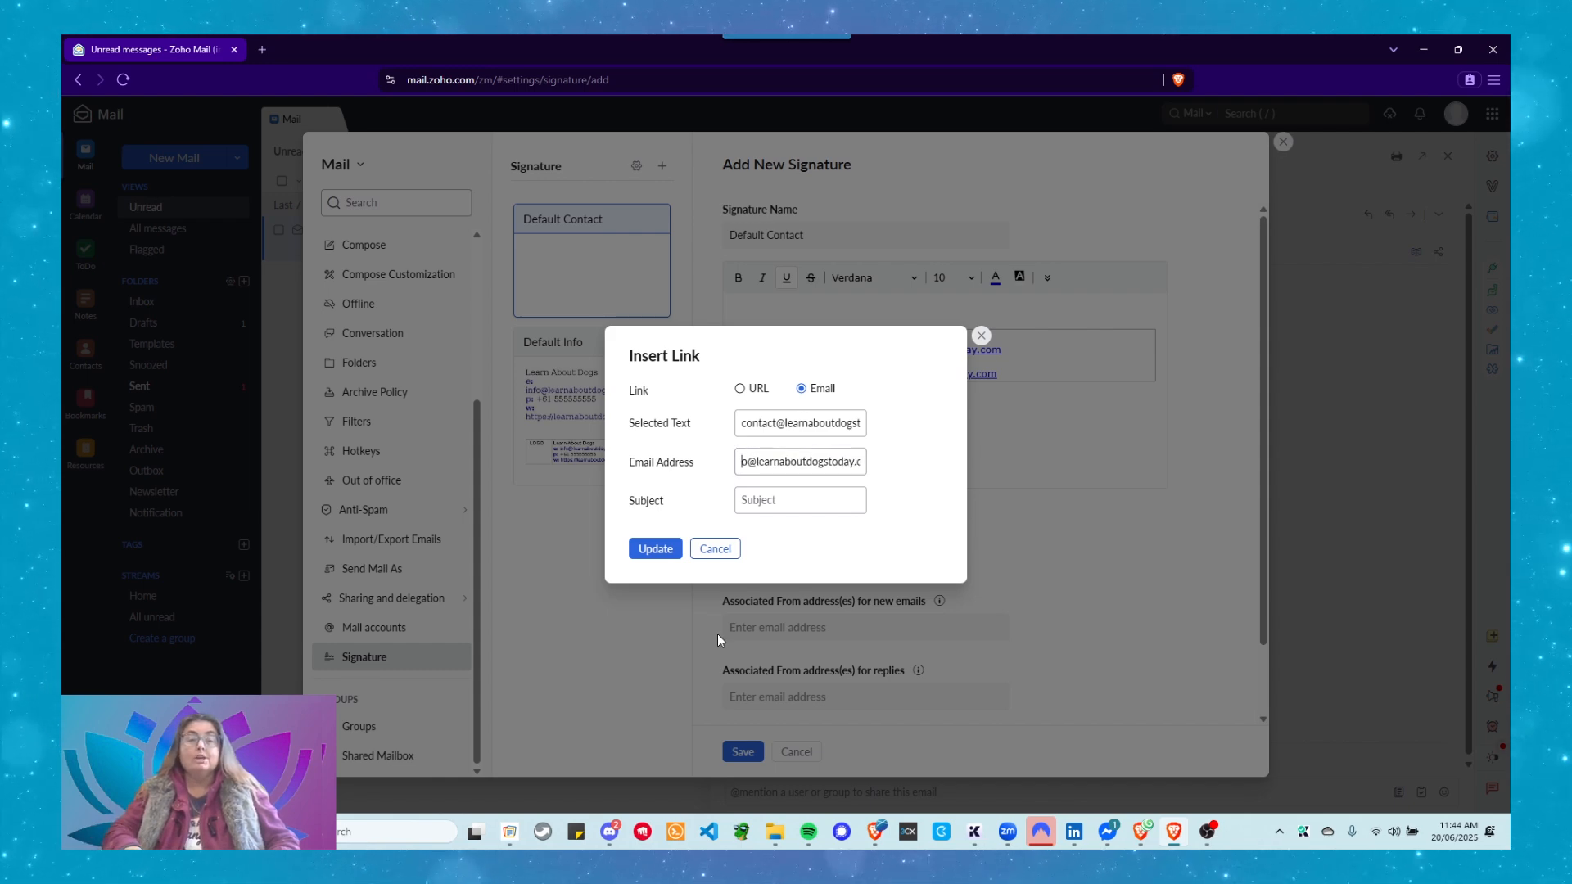
{"action": "type", "text": "contact"}
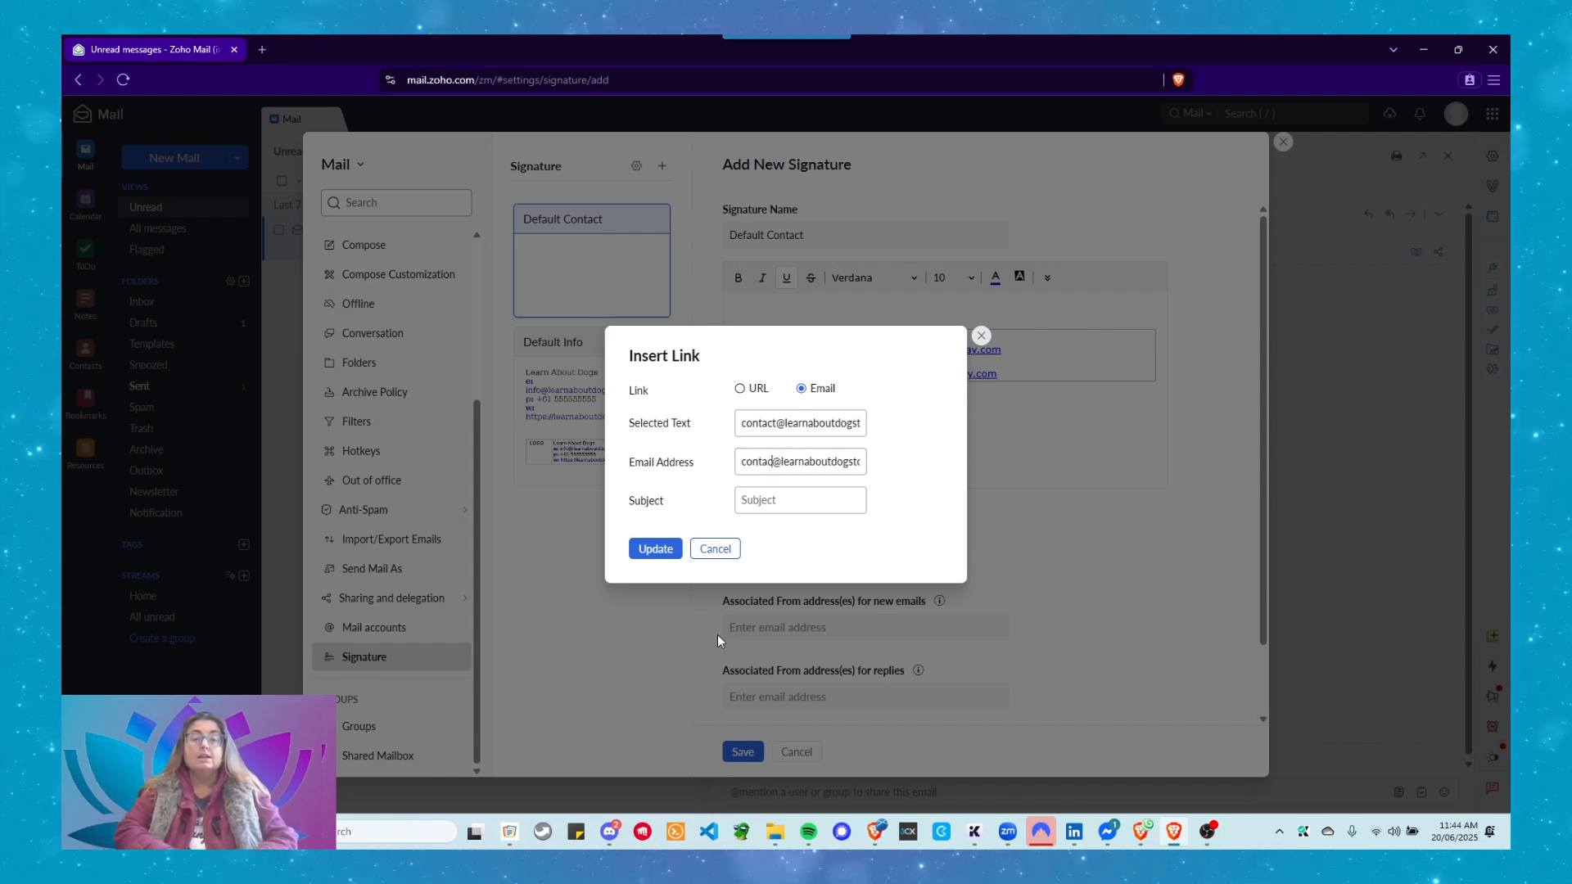
{"action": "left_click", "coordinate": [655, 549]}
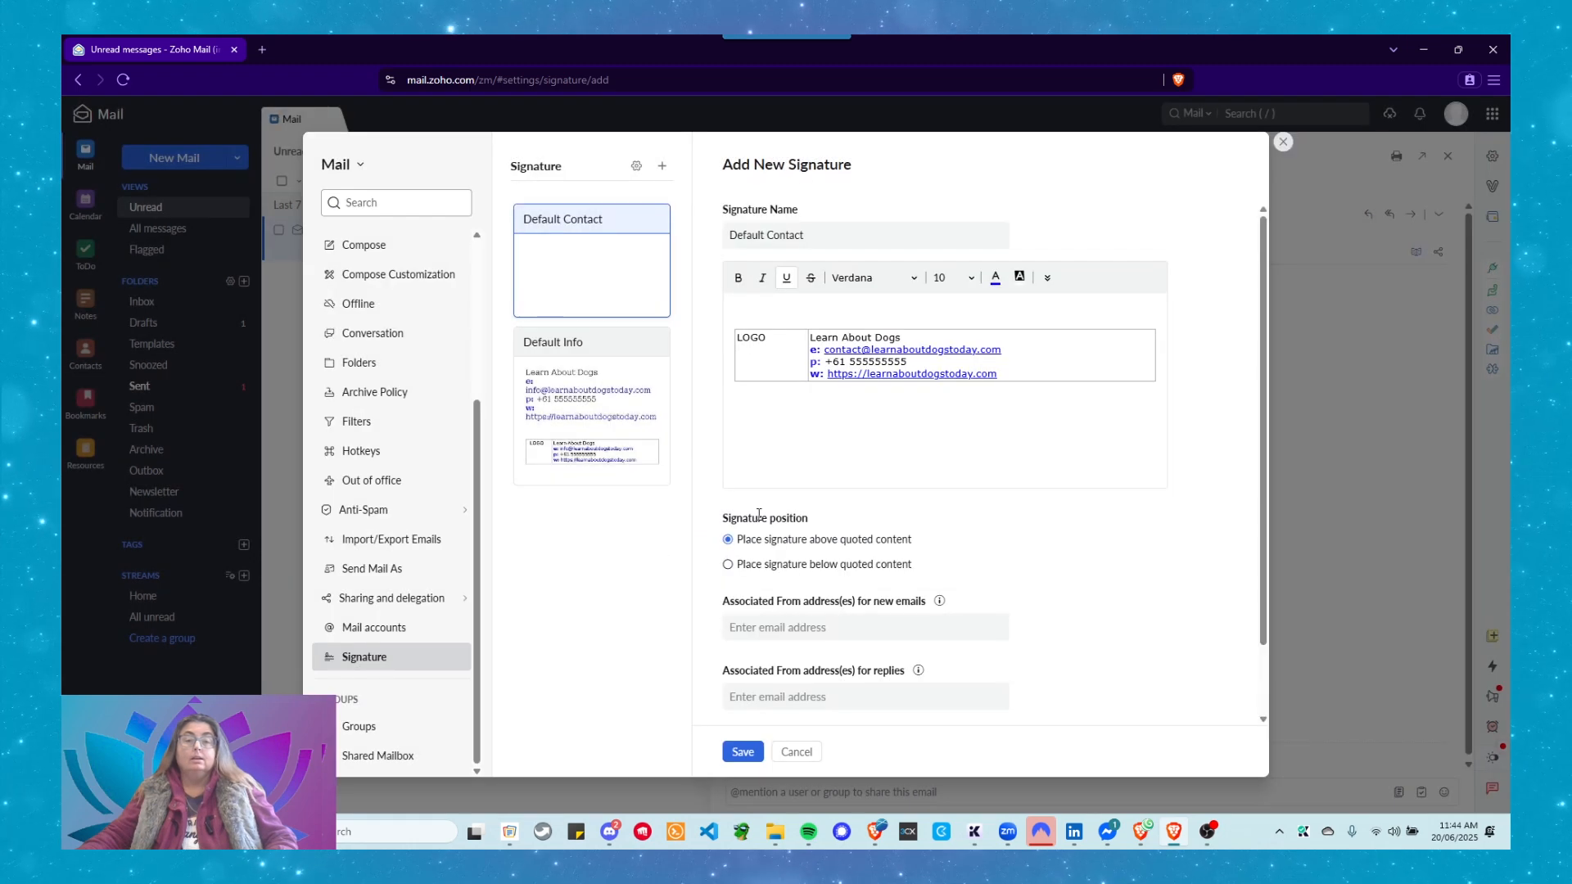
{"action": "left_click", "coordinate": [888, 348]}
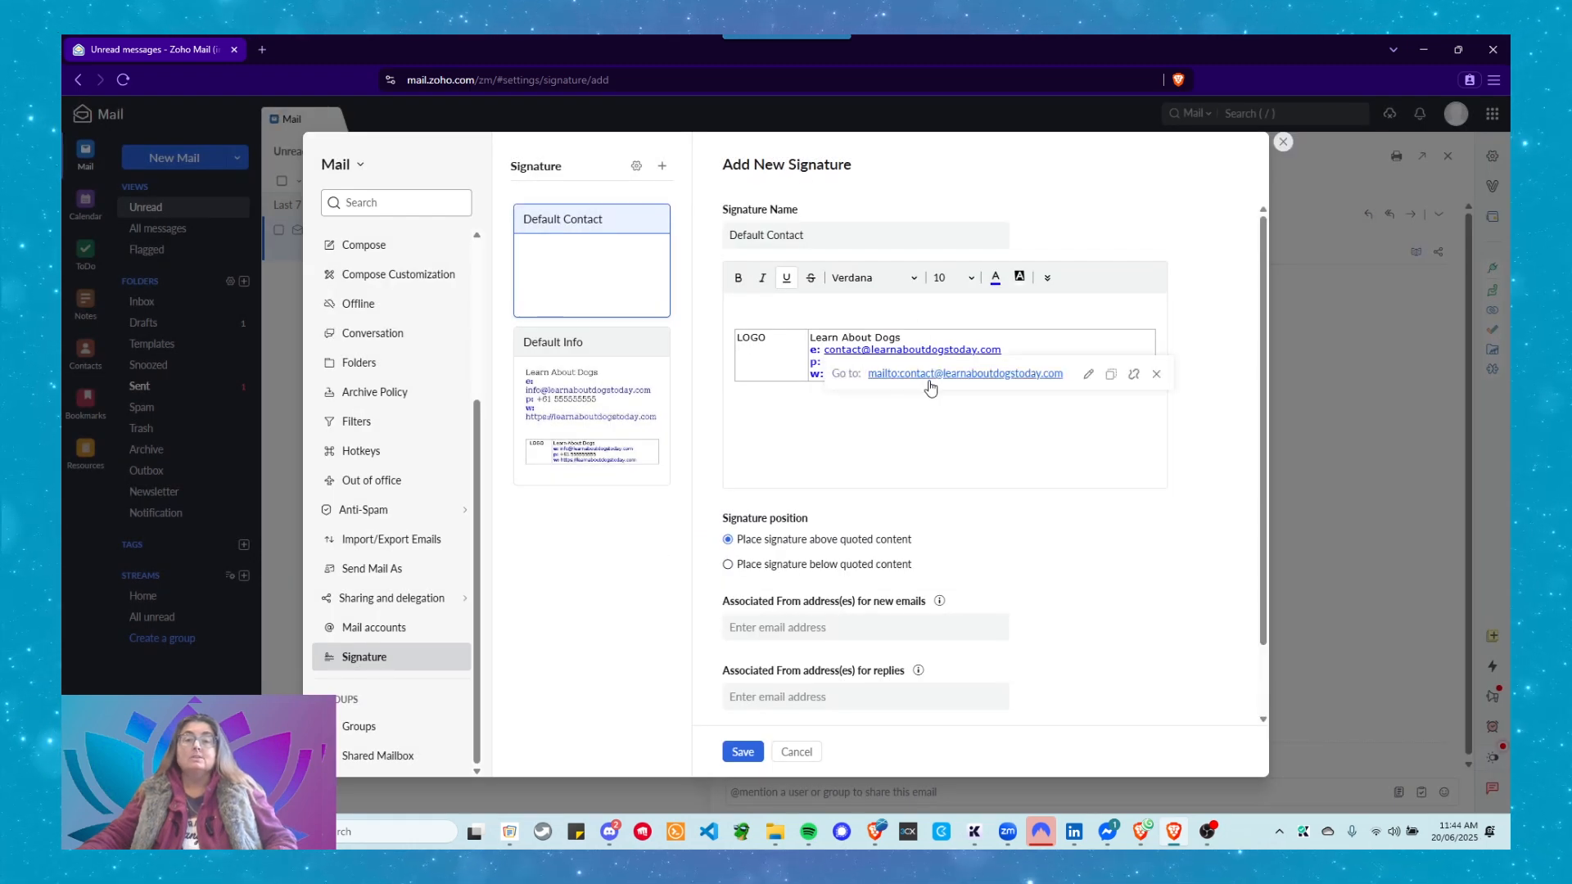
Choose the contact alias in both Associated From address dropdowns, new emails and replies, then save.
{"action": "left_click", "coordinate": [819, 422]}
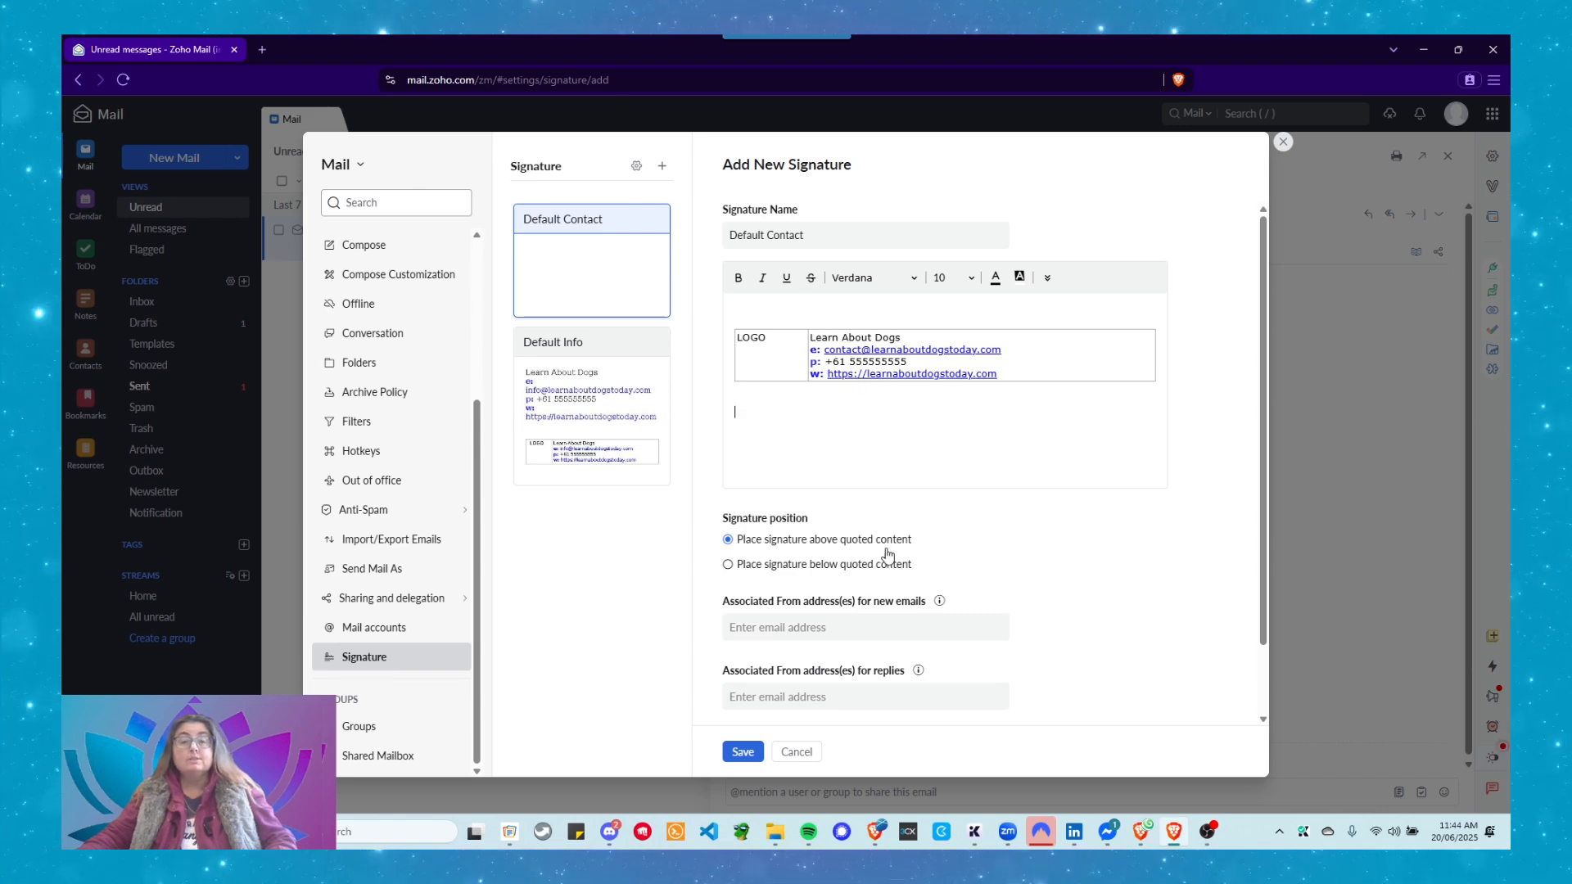
{"action": "scroll", "coordinate": [841, 551], "scroll_direction": "down", "scroll_amount": 1}
{"action": "left_click", "coordinate": [799, 551]}
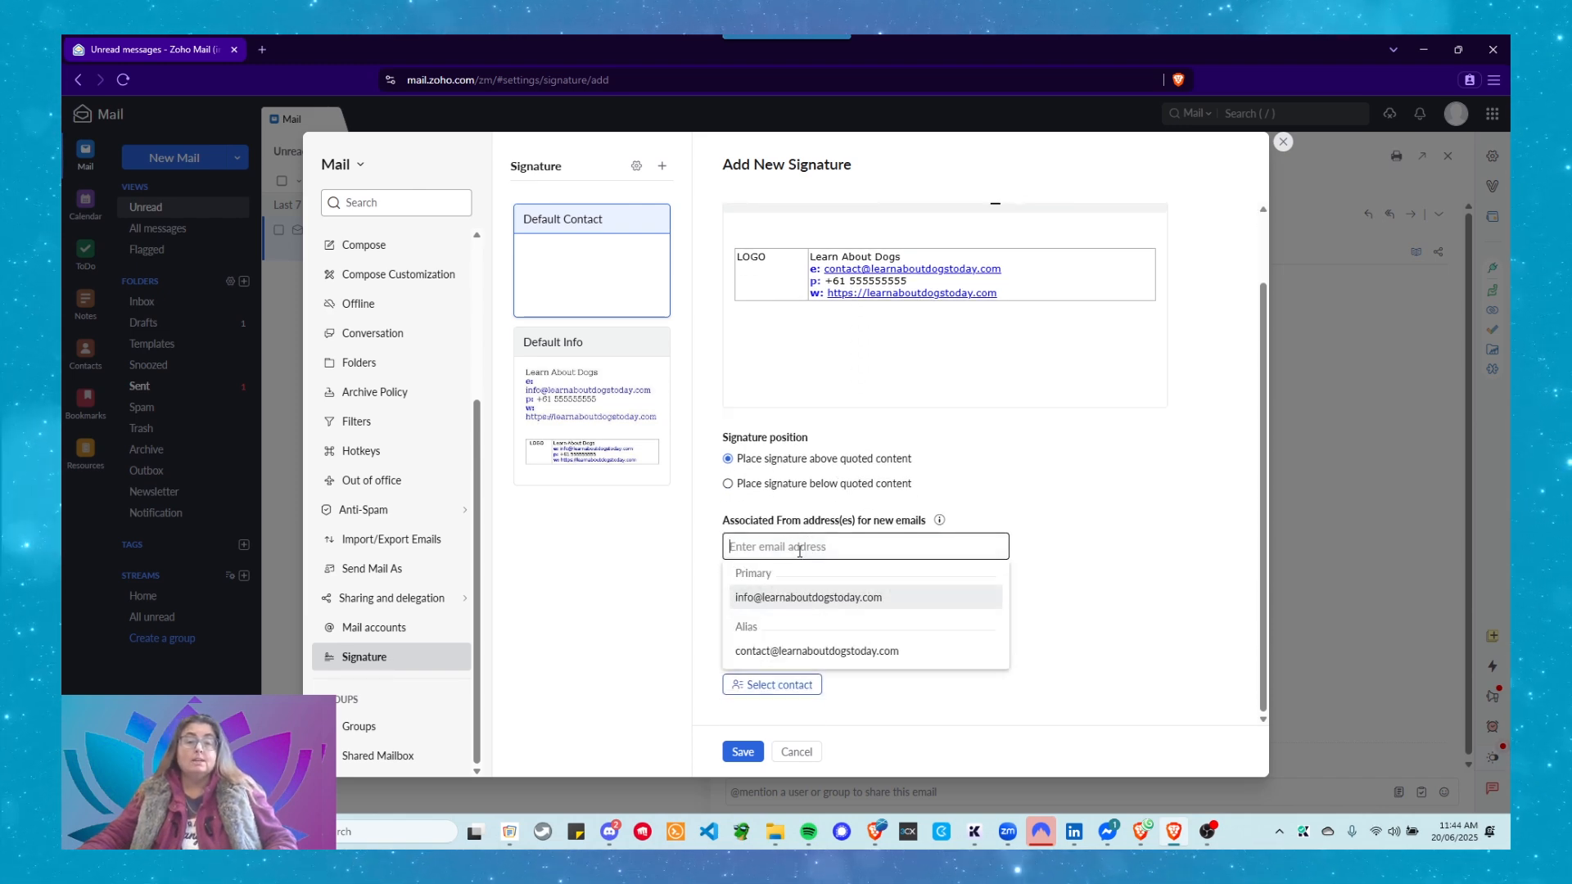
{"action": "left_click", "coordinate": [799, 650]}
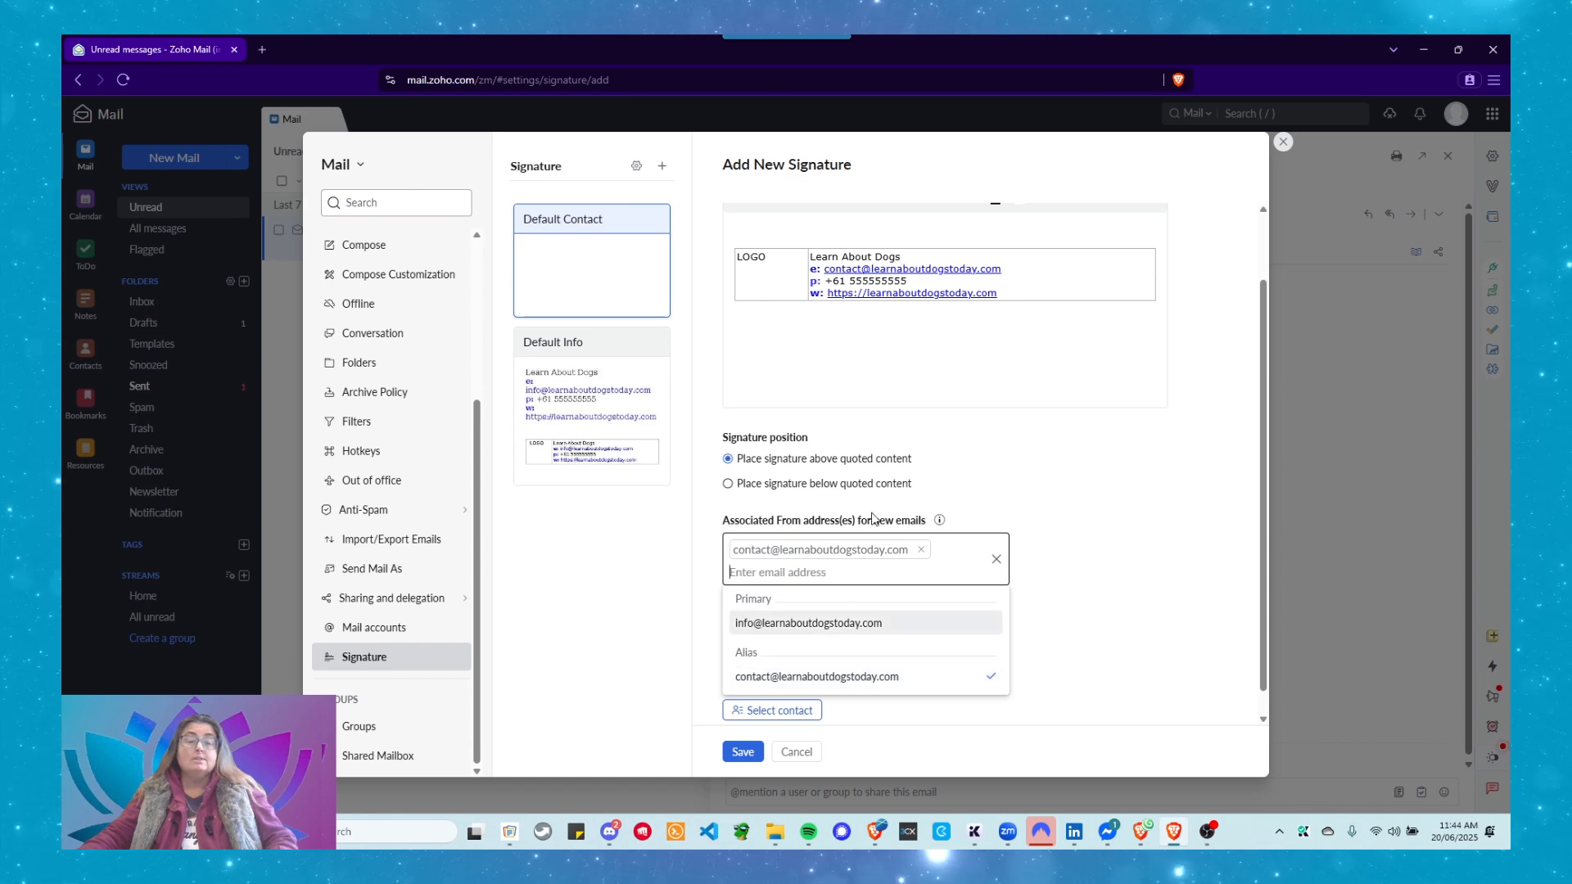
{"action": "left_click", "coordinate": [1077, 510]}
{"action": "scroll", "coordinate": [832, 613], "scroll_direction": "down", "scroll_amount": 1}
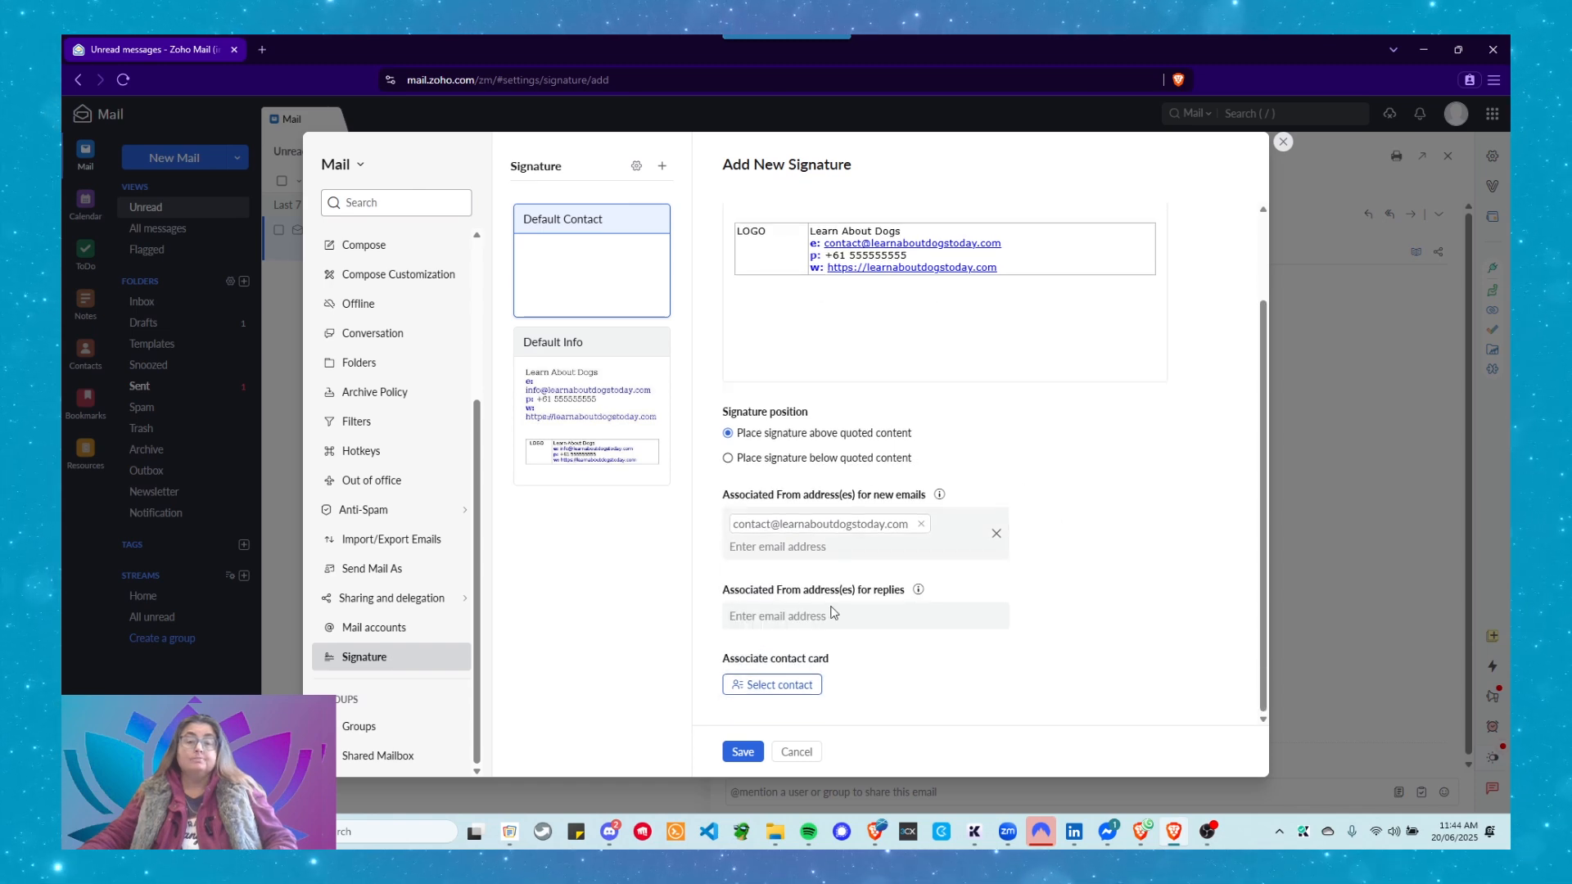
{"action": "left_click", "coordinate": [791, 627]}
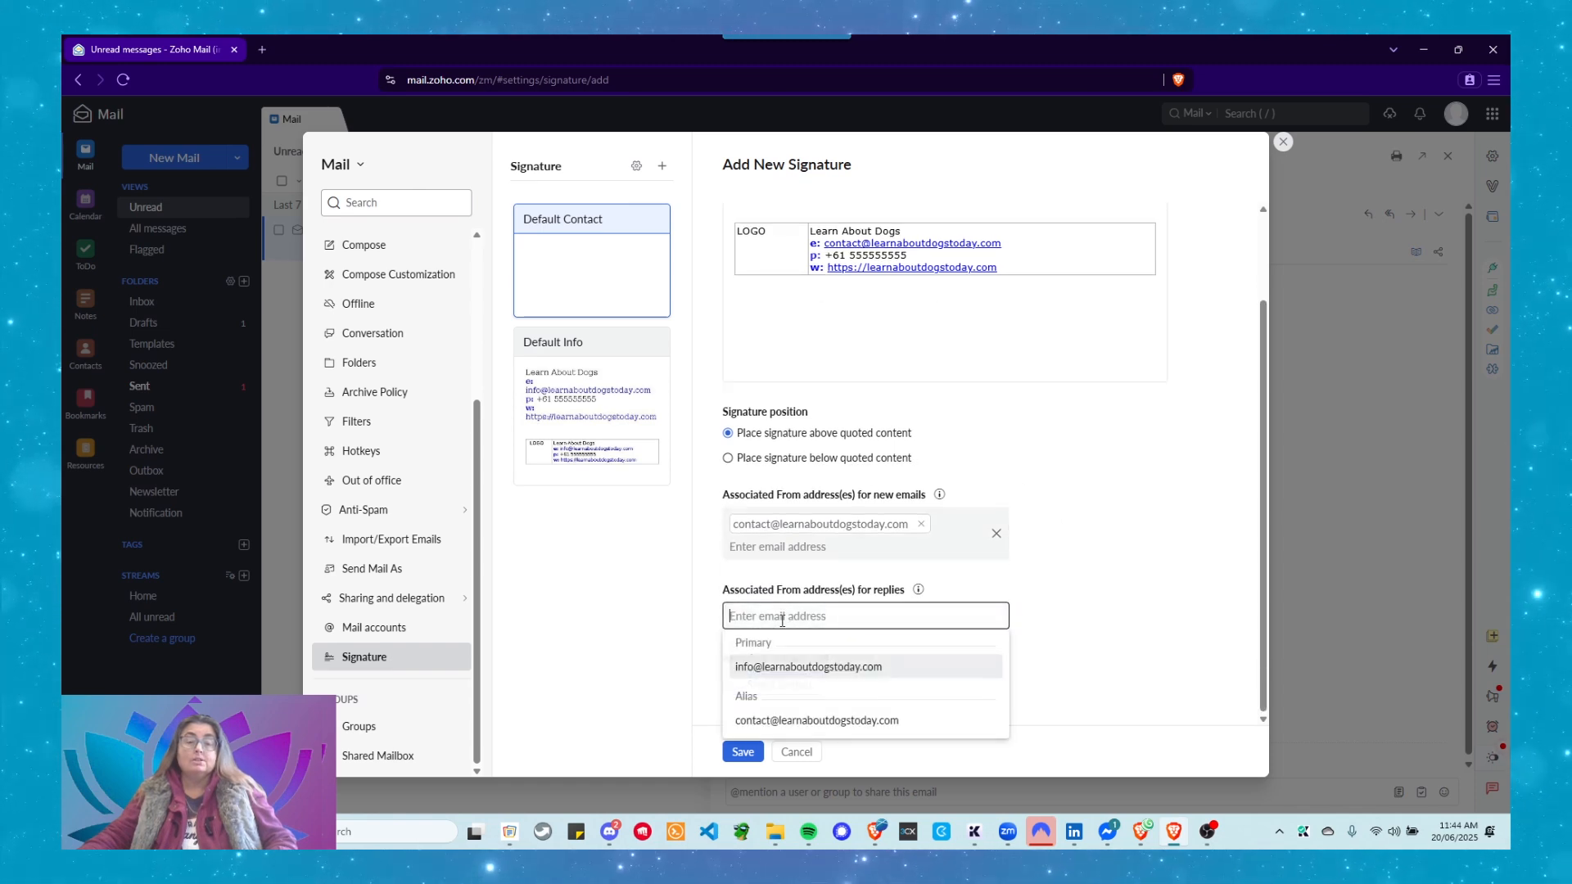
{"action": "left_click", "coordinate": [780, 725]}
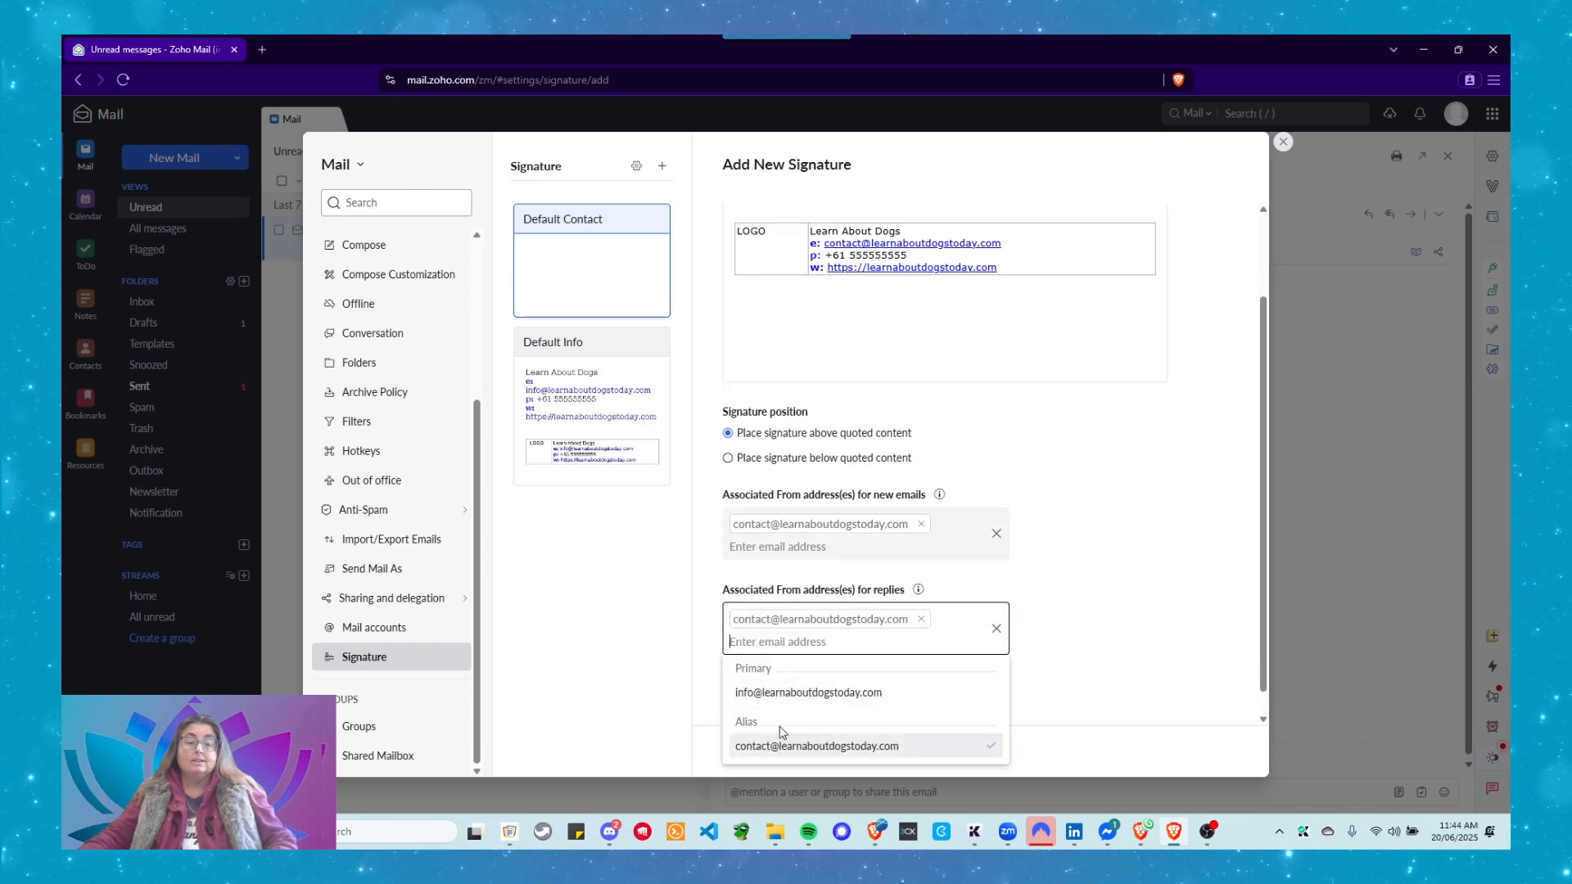
{"action": "left_click", "coordinate": [1154, 528]}
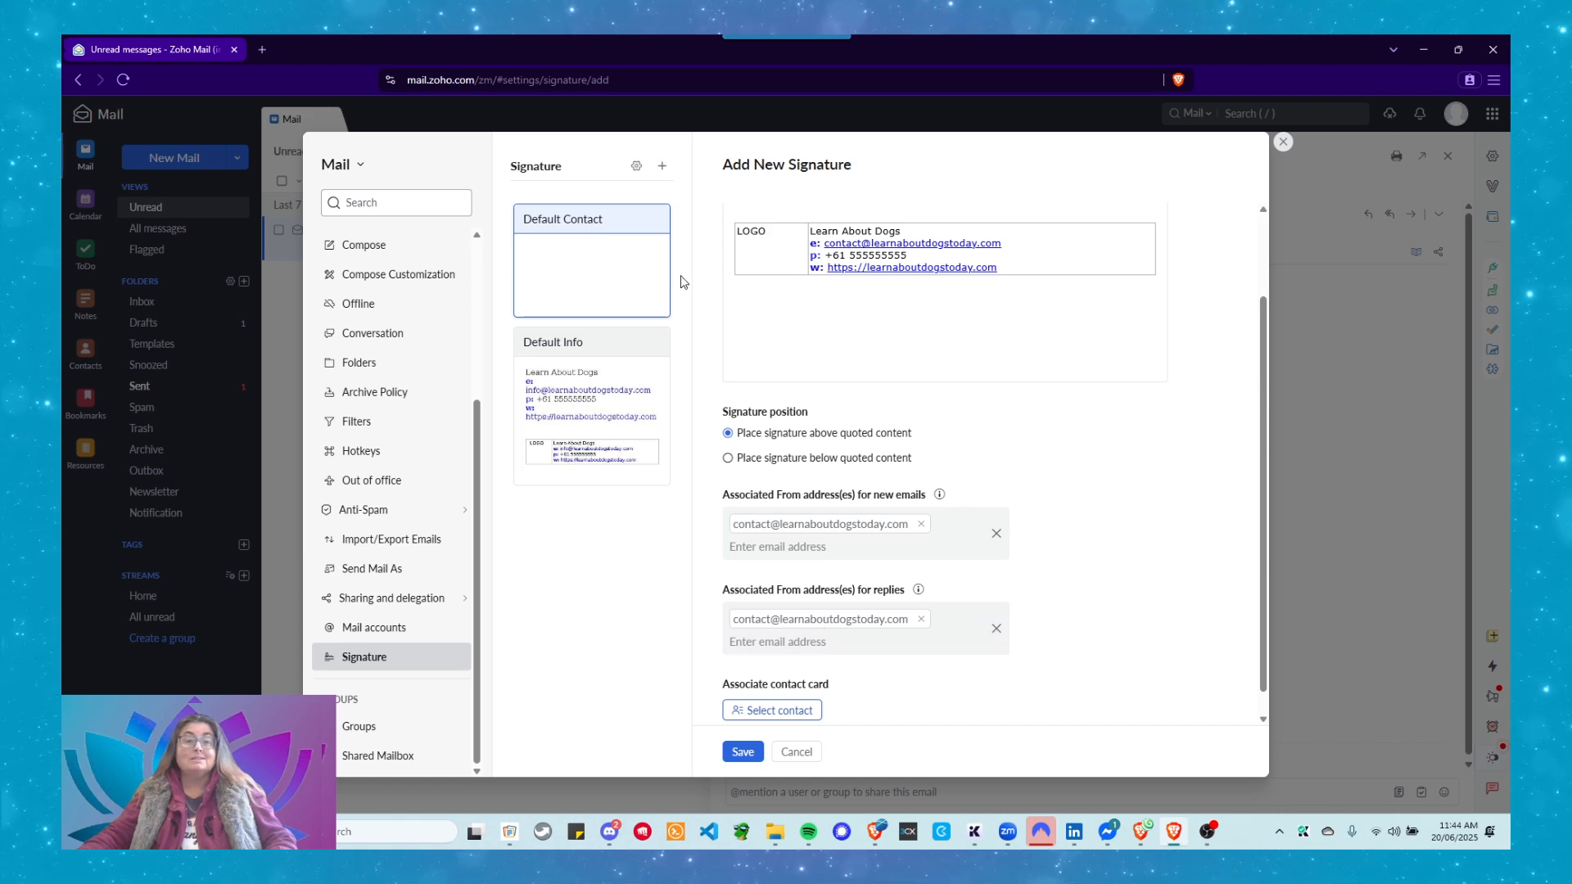
{"action": "left_click", "coordinate": [744, 753]}
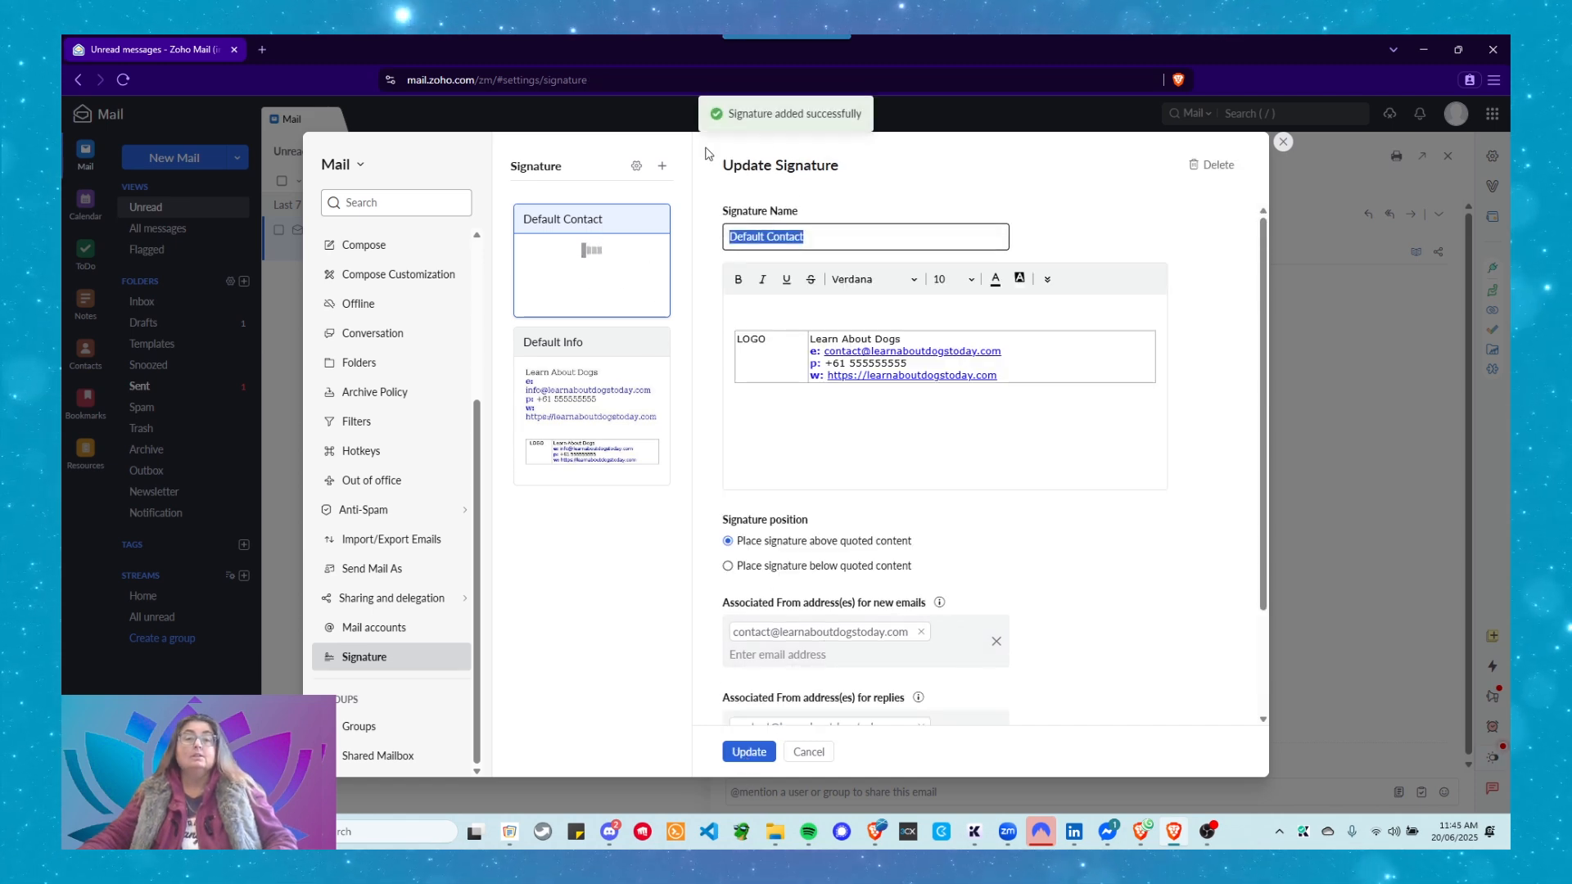
Check that a new message from the contact alias shows the Default Contact signature, then discard it.
{"action": "left_click", "coordinate": [1282, 145]}
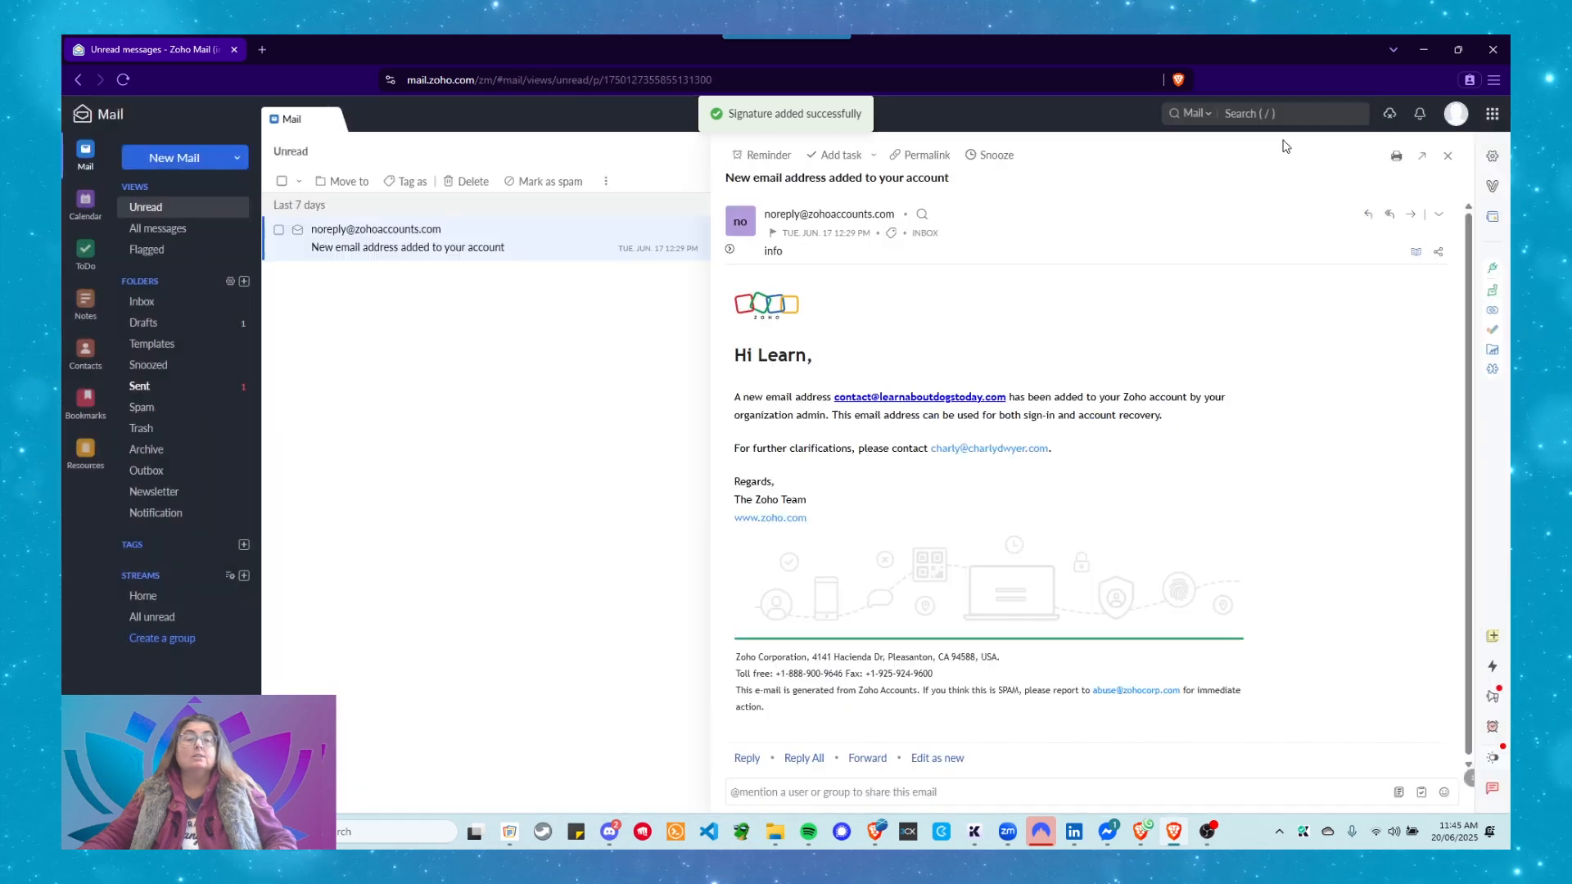
{"action": "left_click", "coordinate": [1446, 157]}
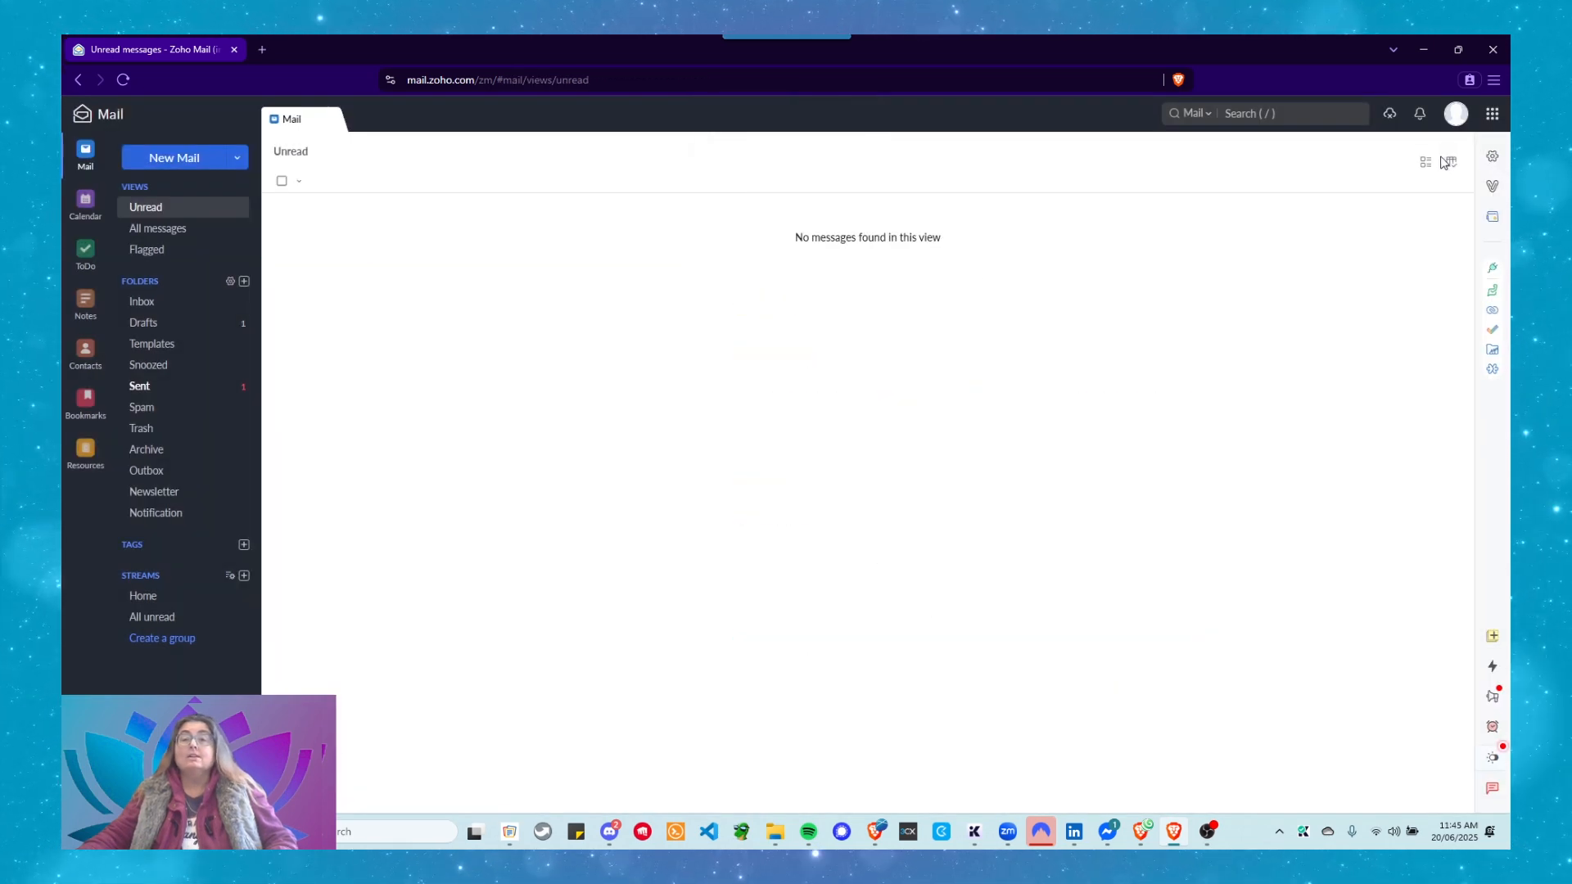
{"action": "left_click", "coordinate": [193, 158]}
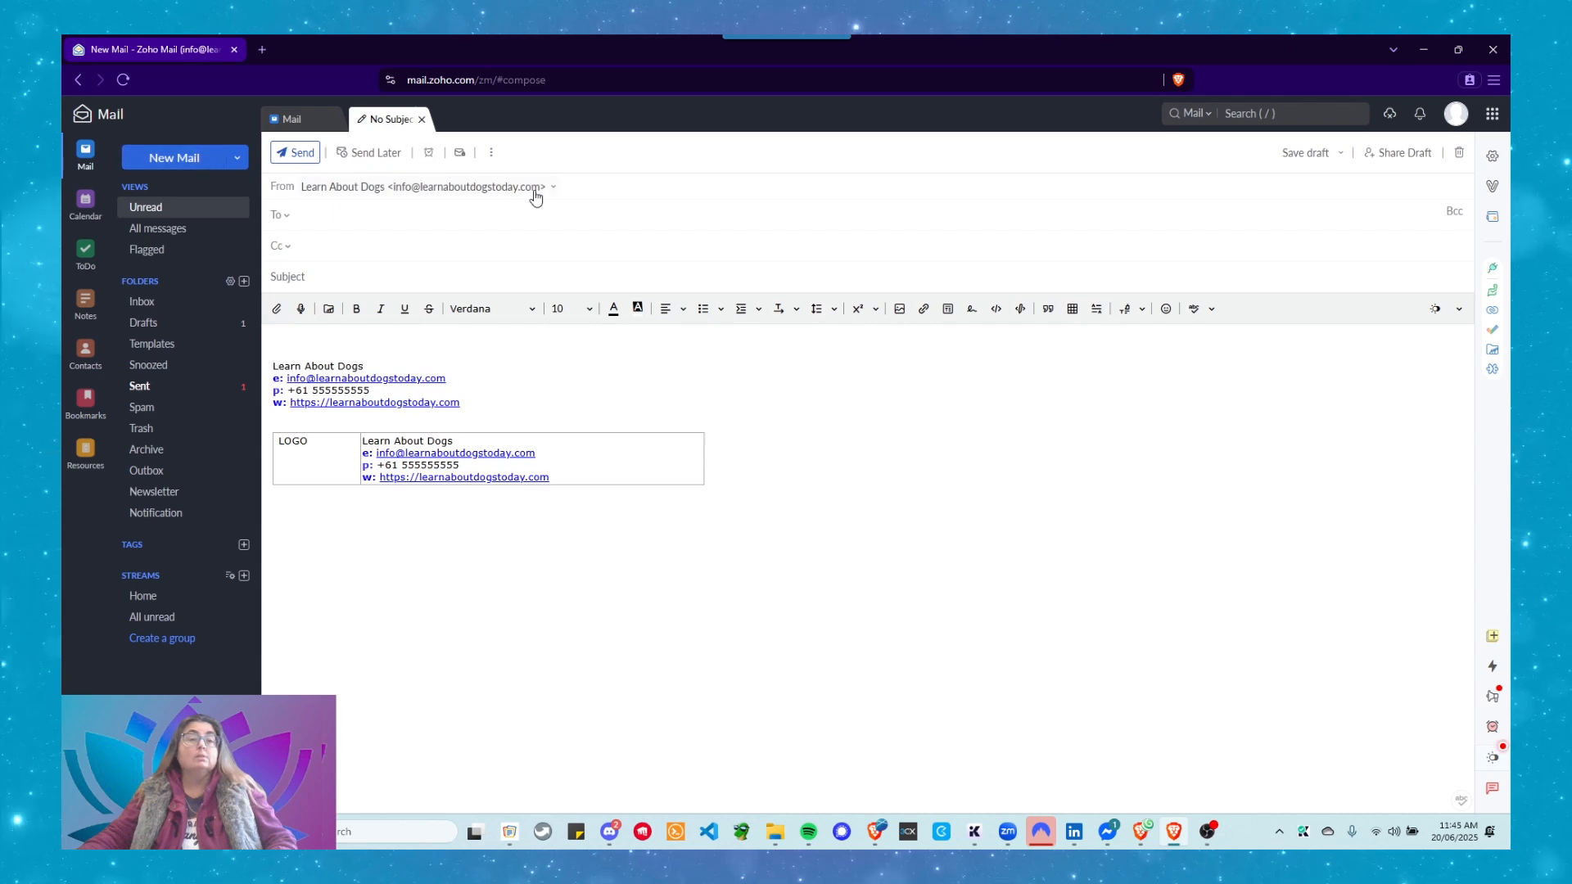
{"action": "left_click", "coordinate": [552, 190]}
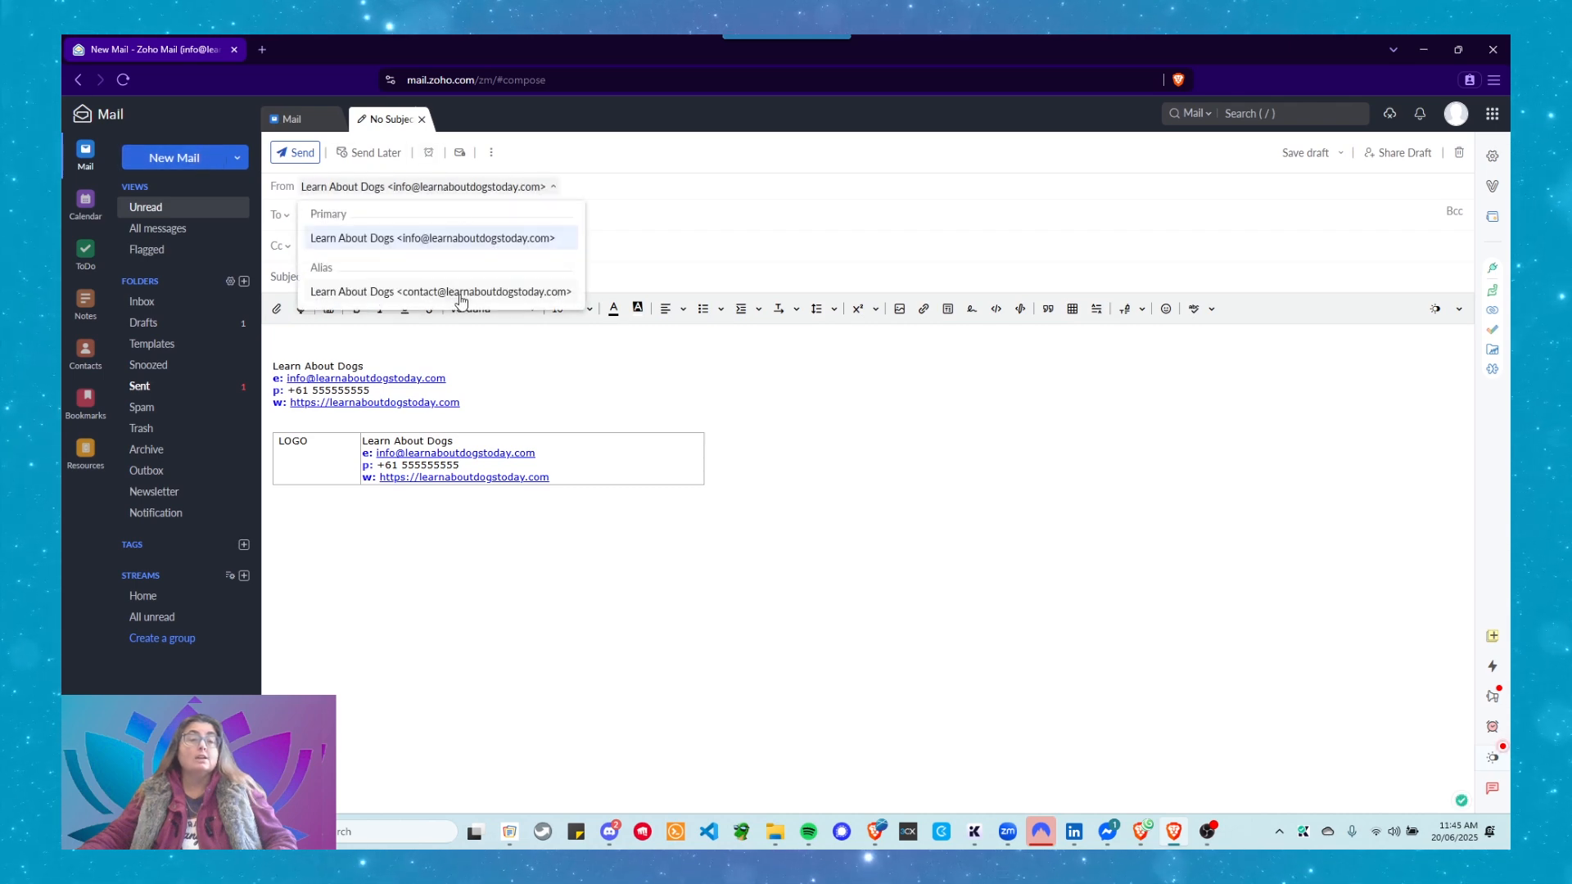
{"action": "left_click", "coordinate": [460, 293]}
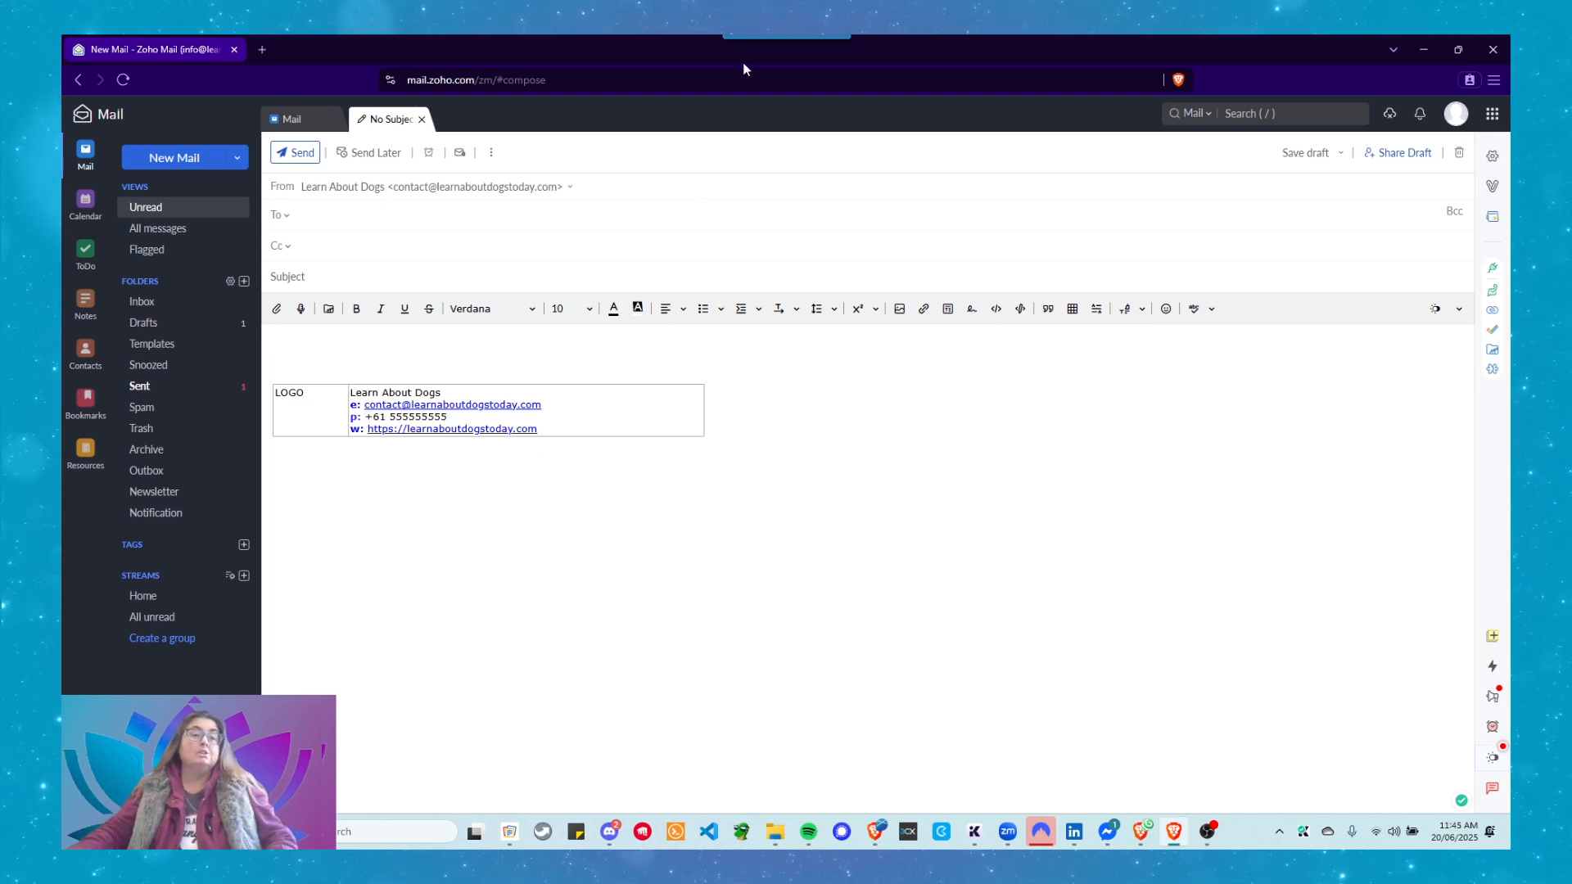
{"action": "left_click", "coordinate": [421, 119]}
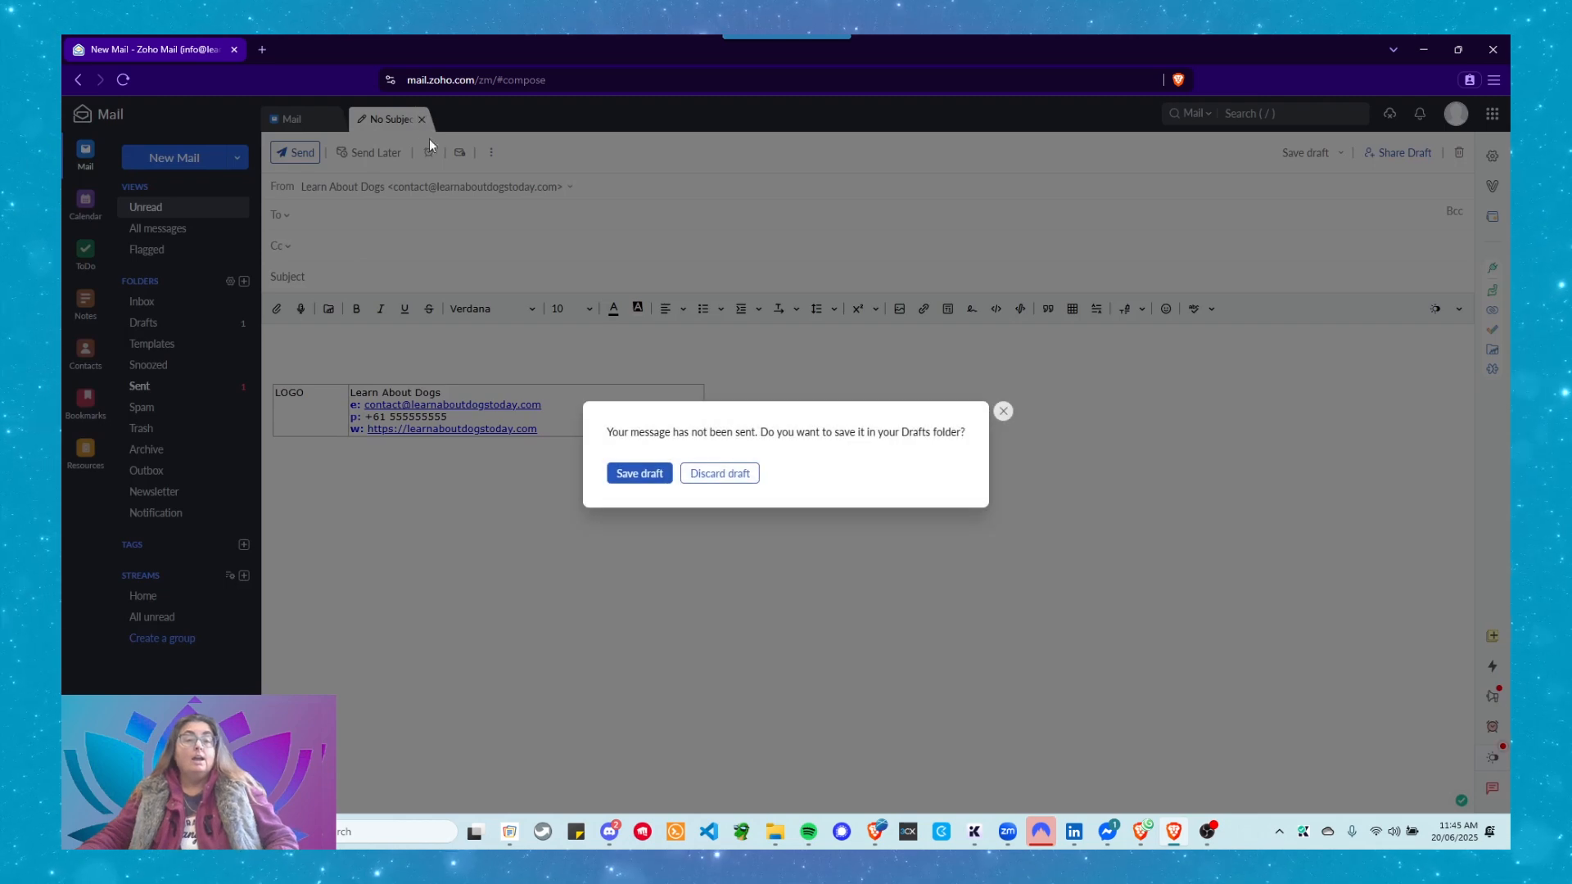
{"action": "left_click", "coordinate": [715, 475]}
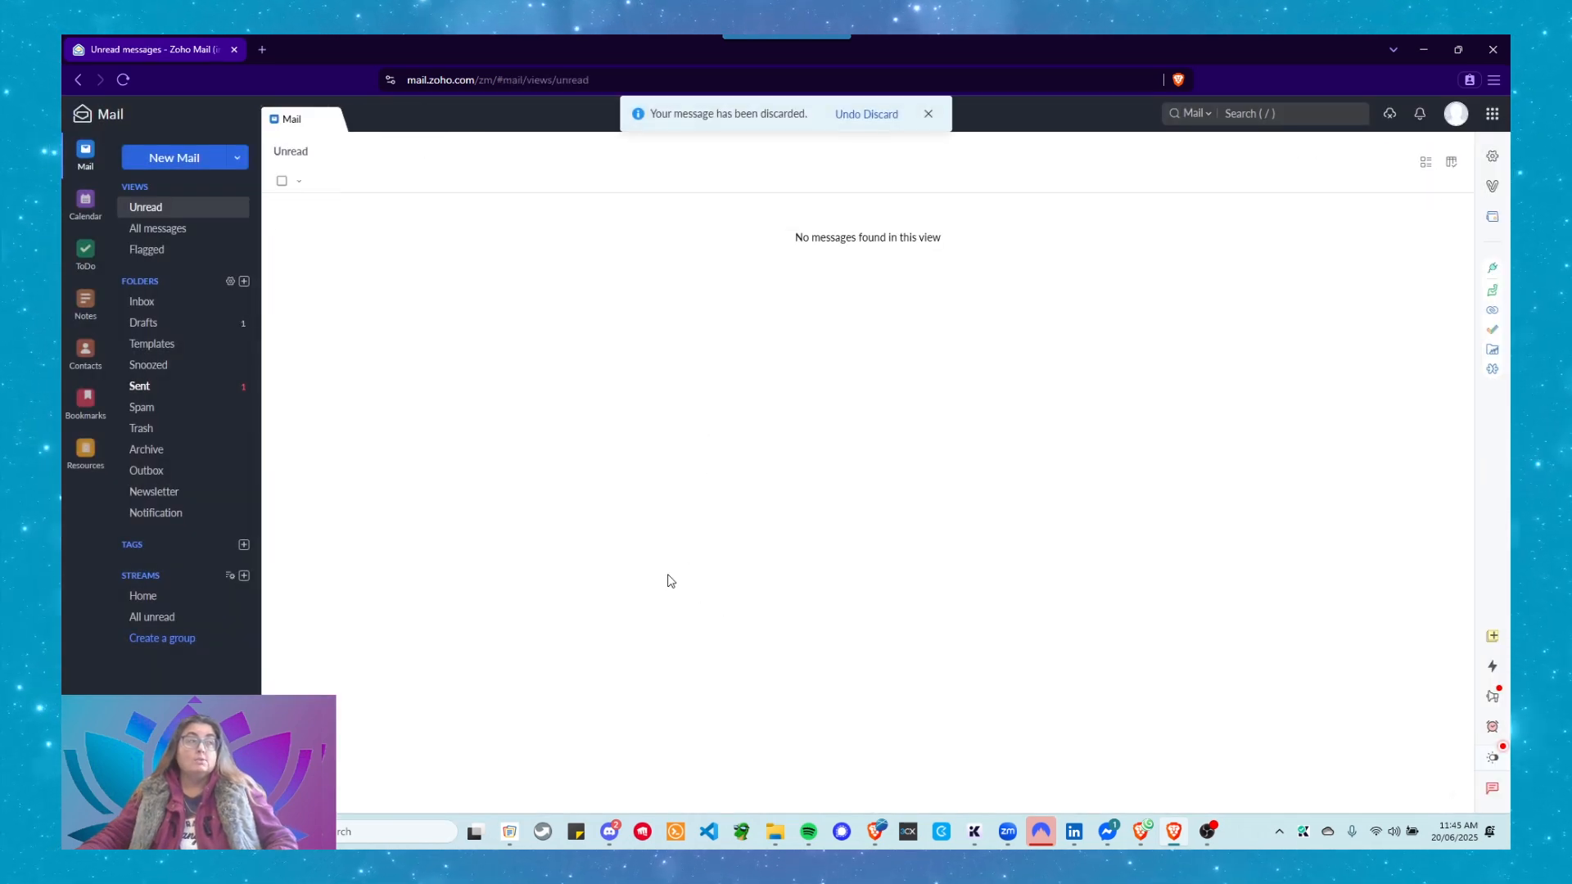